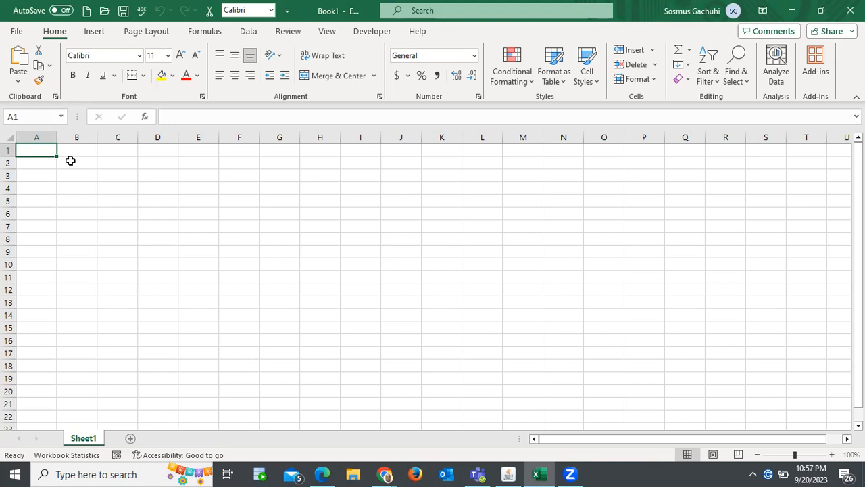
Step: Enter the title "AP Recurring Invoices" in cell B1
{"action": "left_click", "coordinate": [70, 161]}
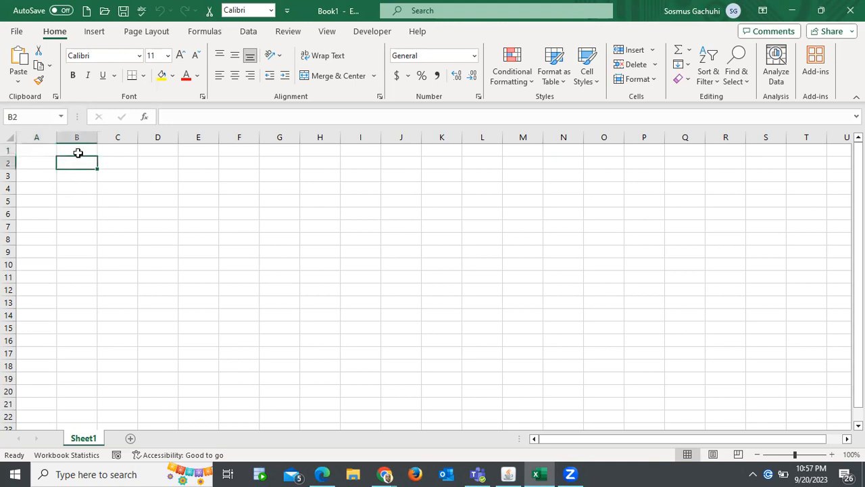
{"action": "left_click", "coordinate": [79, 151]}
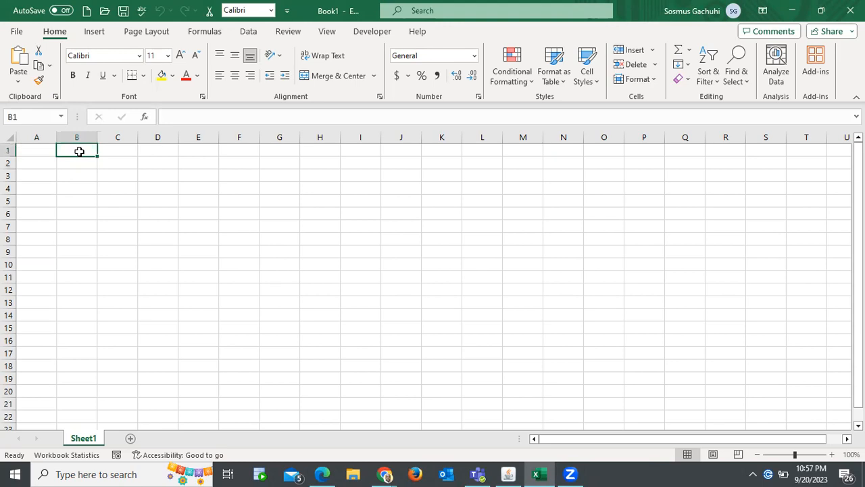
{"action": "type", "text": "Rec"}
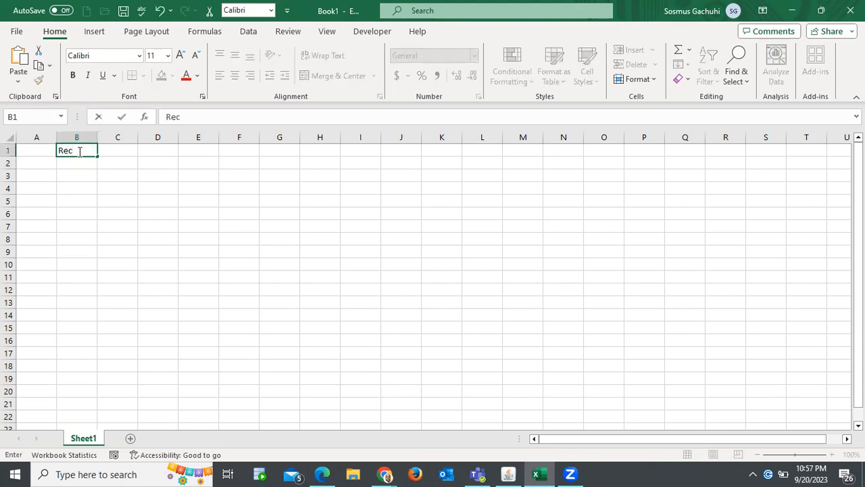
{"action": "type", "text": "urring Invoices"}
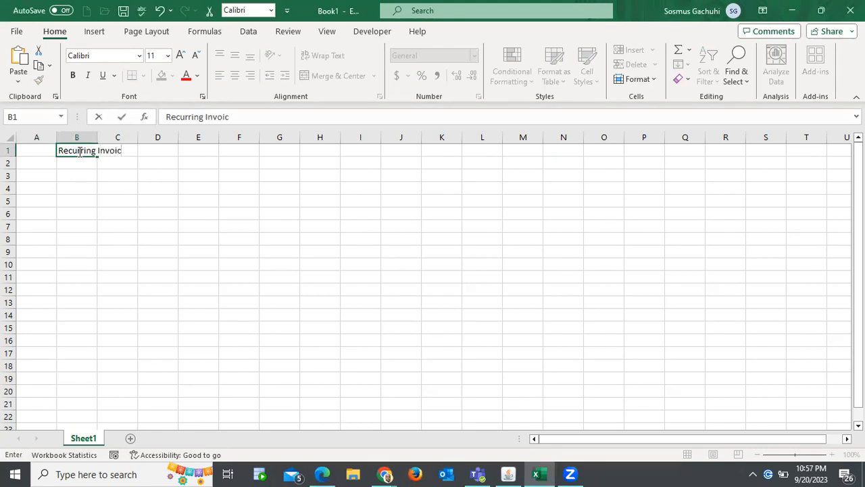
{"action": "left_click", "coordinate": [166, 117]}
{"action": "type", "text": "AP"}
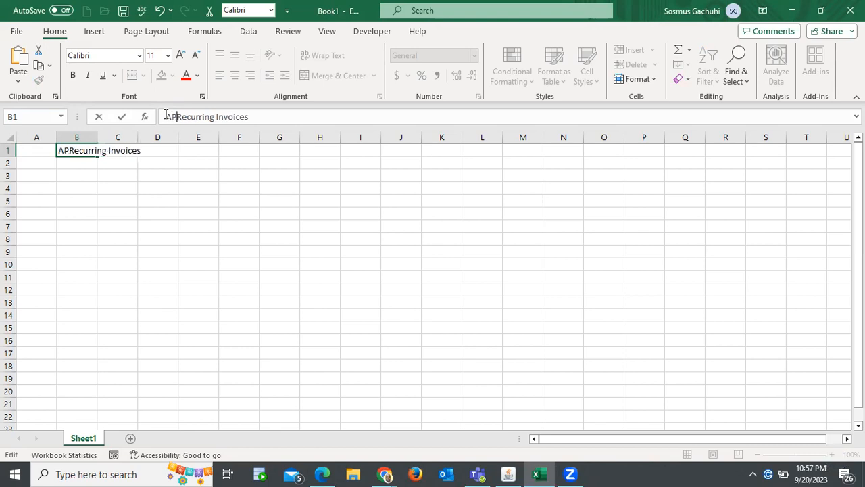
{"action": "key", "text": "Return"}
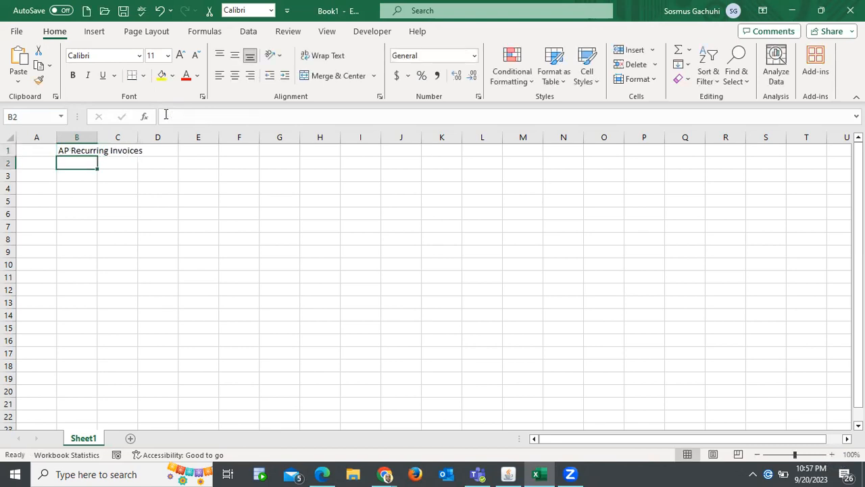
Step: Make the title in cell B1 bold
{"action": "left_click", "coordinate": [71, 172]}
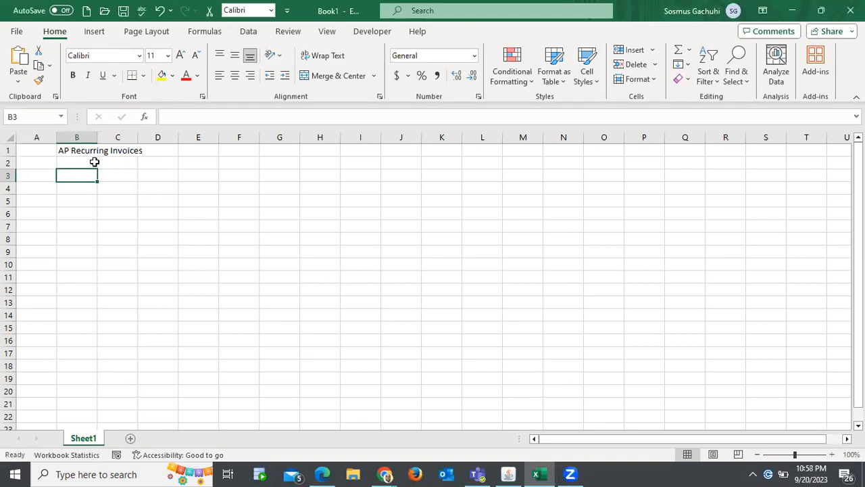
{"action": "left_click", "coordinate": [75, 149]}
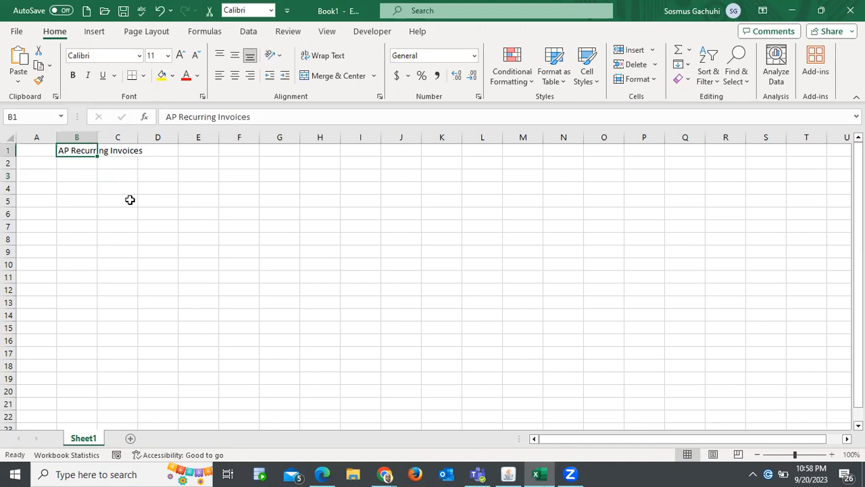
{"action": "key", "text": "ctrl+b"}
Step: Start the first list item in row 3 with the number 1 in A3 and "Special Calendar" in B3
{"action": "left_click", "coordinate": [80, 164]}
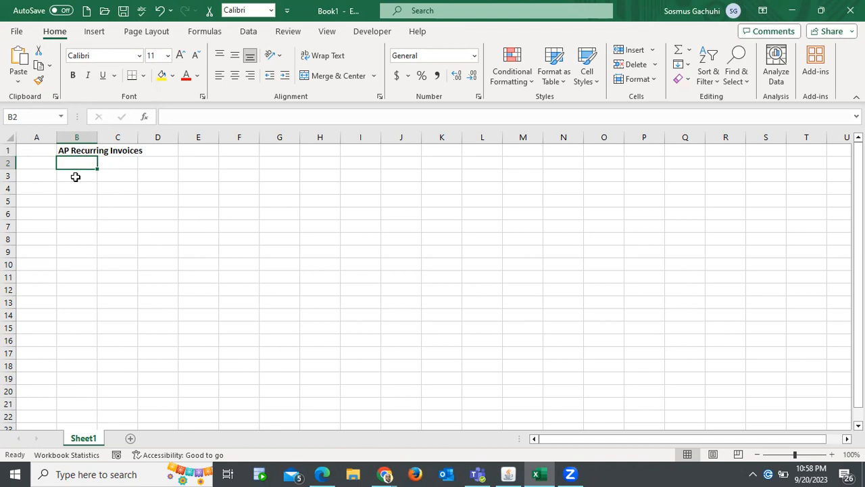
{"action": "key", "text": "Up"}
{"action": "key", "text": "Down"}
{"action": "key", "text": "Down"}
{"action": "key", "text": "Left"}
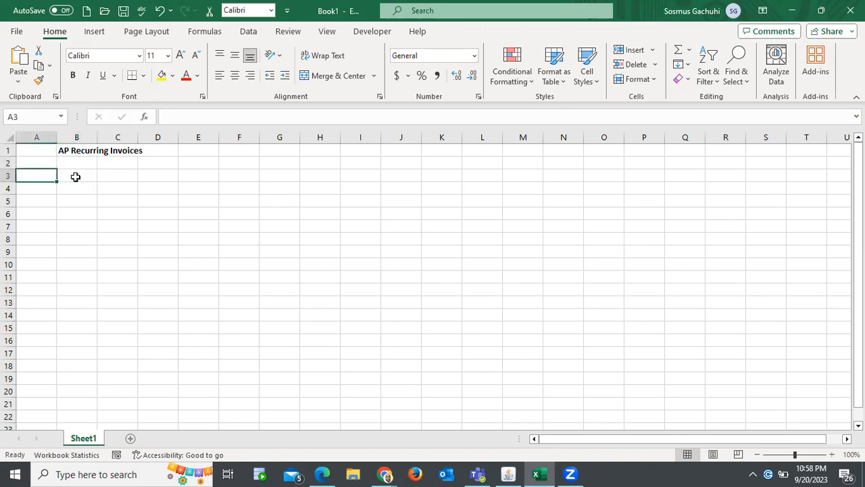
{"action": "type", "text": "1"}
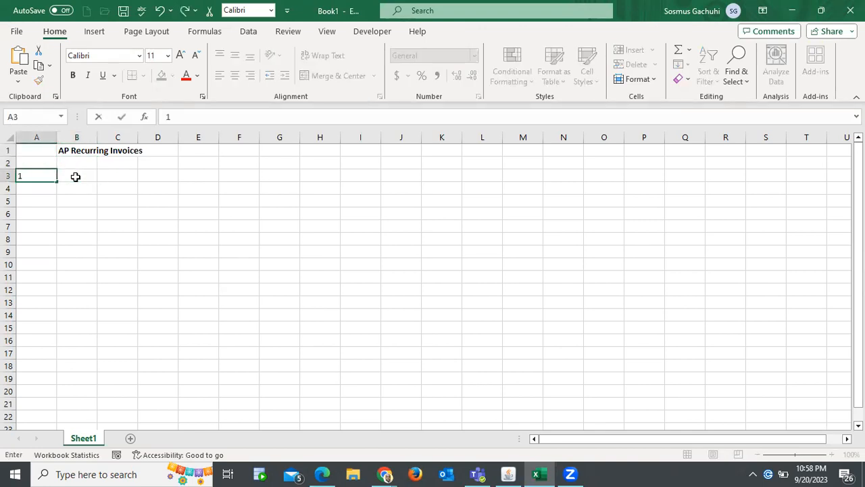
{"action": "key", "text": "Tab"}
{"action": "type", "text": "Special"}
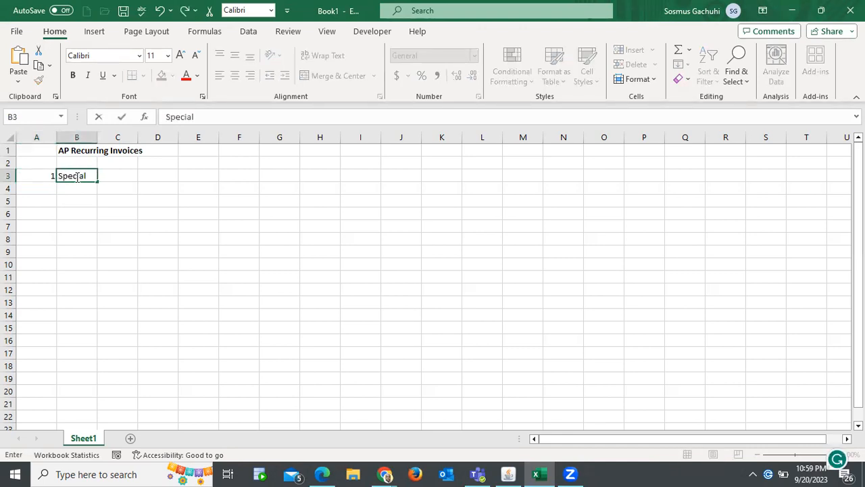
{"action": "type", "text": " Calendar"}
{"action": "key", "text": "Return"}
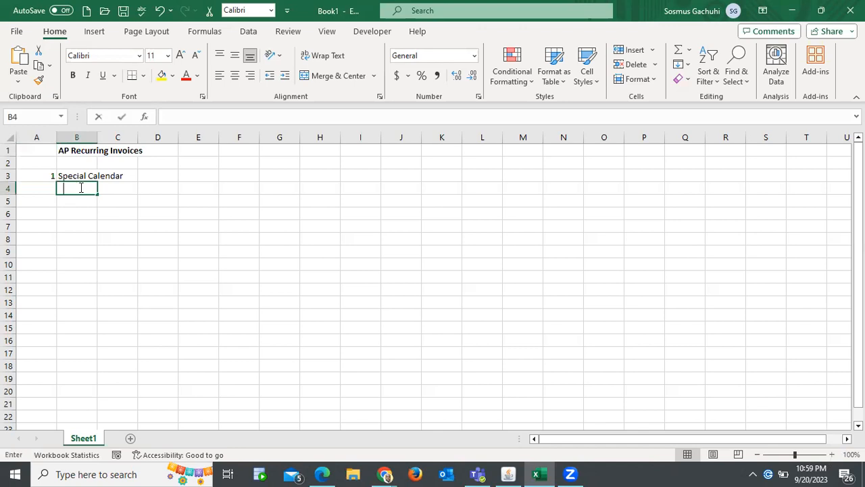
Step: Enter "Resp: Payables" in cell B4 beneath the Special Calendar item
{"action": "type", "text": "Resp:"}
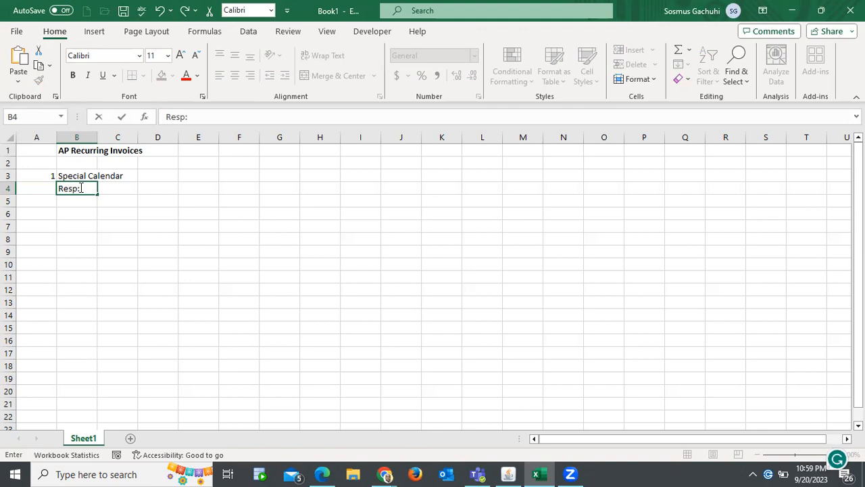
{"action": "type", "text": " Payables"}
{"action": "key", "text": "Return"}
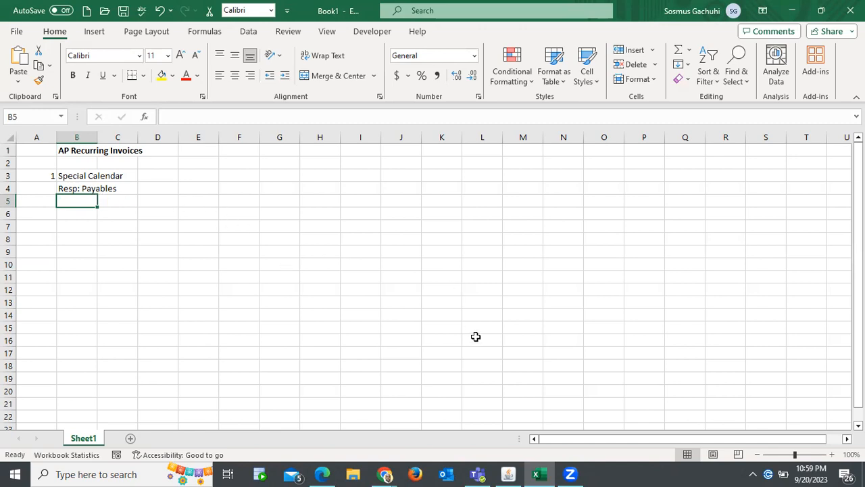
Step: Expand Setup in the Oracle Applications Navigator, and begin the path note "Nav: Setup ->" in cell B5 of the Excel sheet
{"action": "left_click", "coordinate": [500, 473]}
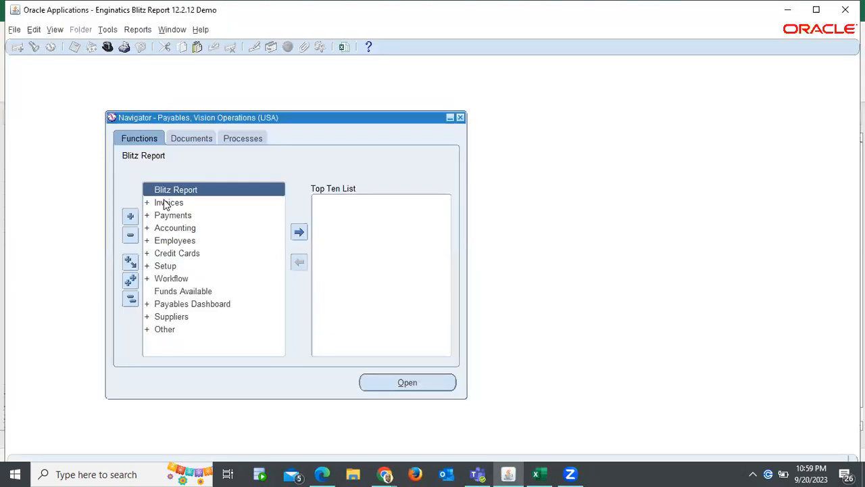
{"action": "double_click", "coordinate": [165, 267]}
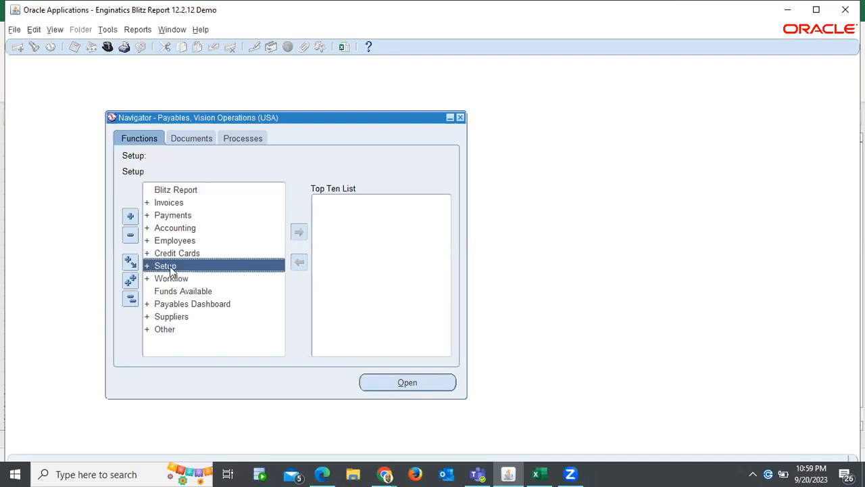
{"action": "key", "text": "alt+Tab"}
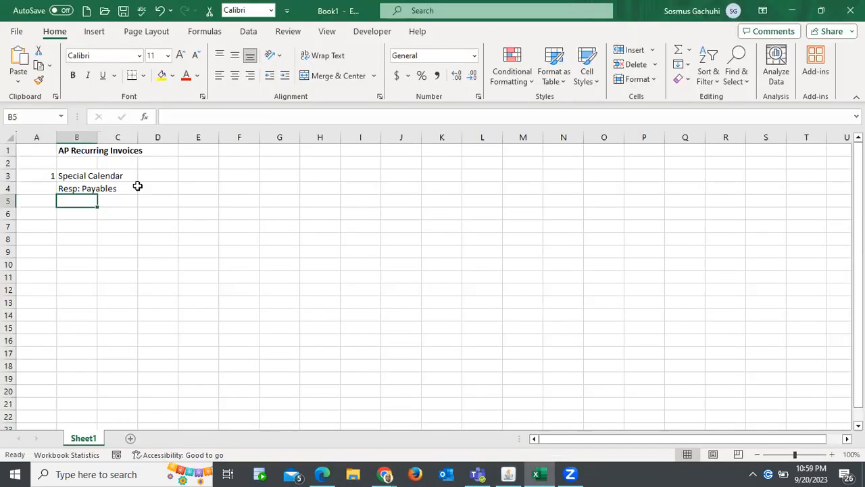
{"action": "type", "text": "Nav"}
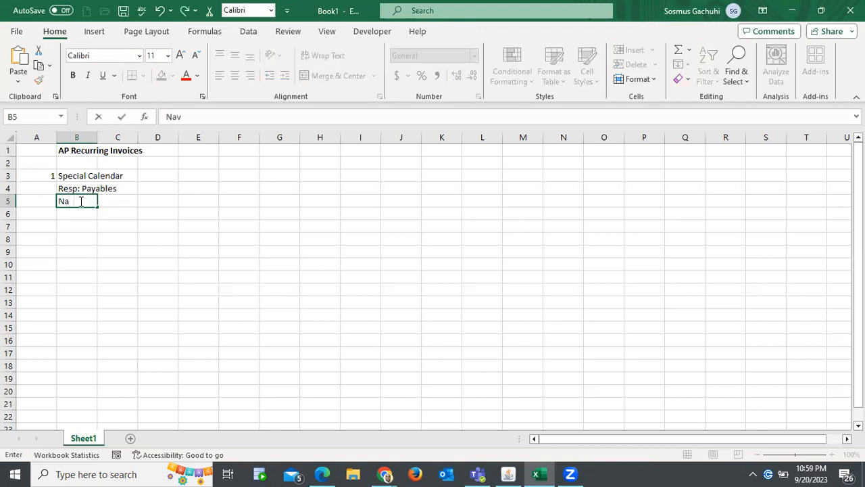
{"action": "type", "text": ": "}
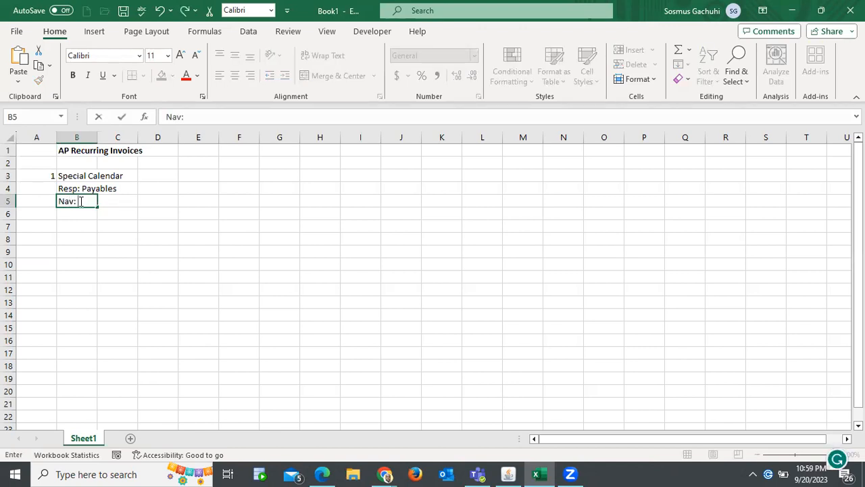
{"action": "type", "text": "Setup ->"}
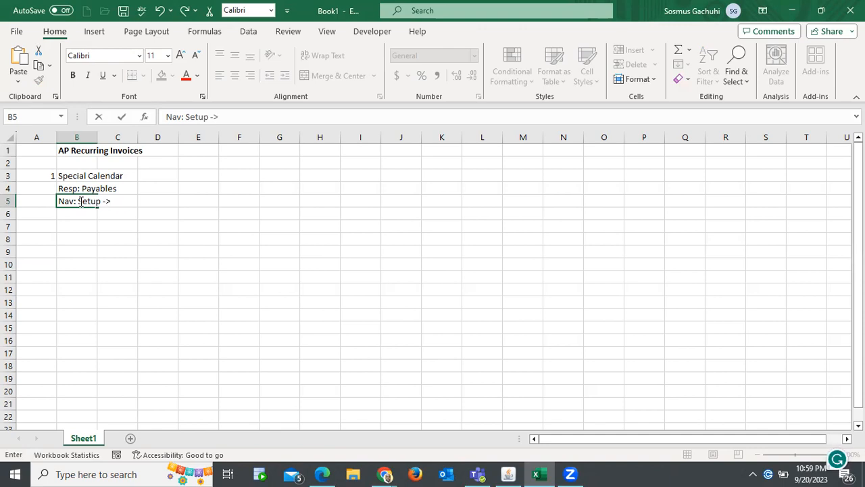
Step: Expand Calendar under Setup in the Oracle Navigator, and extend the path note in Excel cell B5 with "Calendar ->"
{"action": "key", "text": "alt+Tab"}
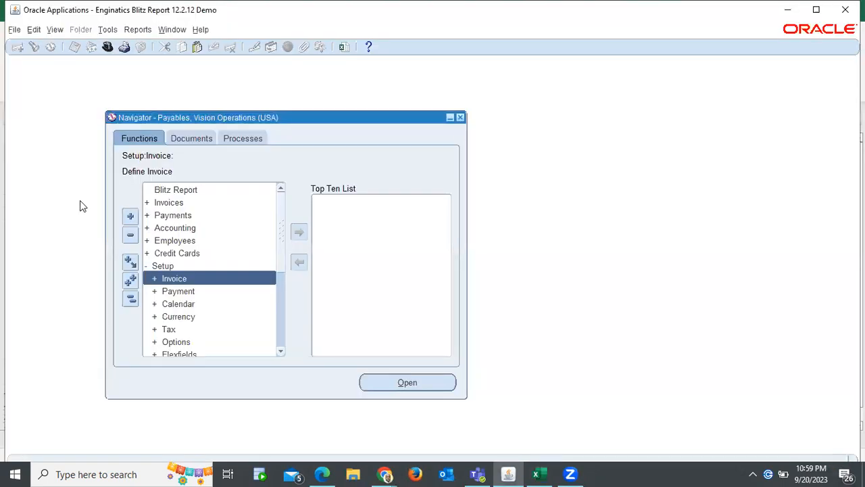
{"action": "left_click", "coordinate": [181, 304]}
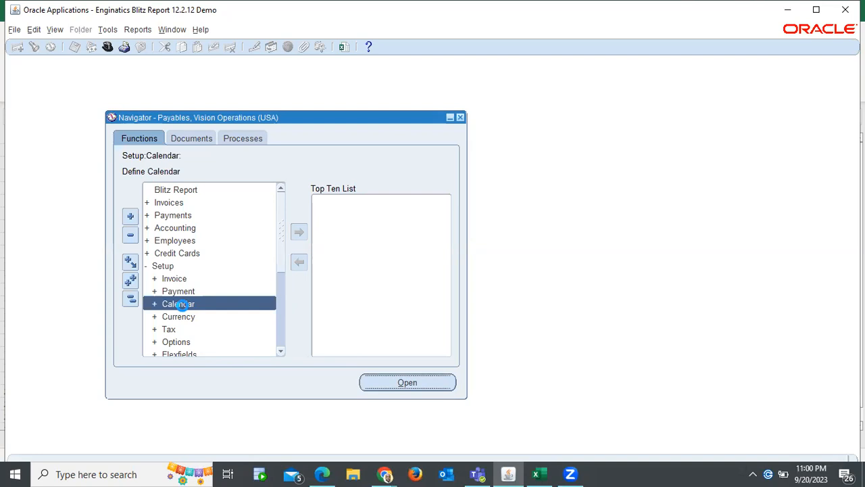
{"action": "scroll", "coordinate": [210, 293], "scroll_direction": "down", "scroll_amount": 3}
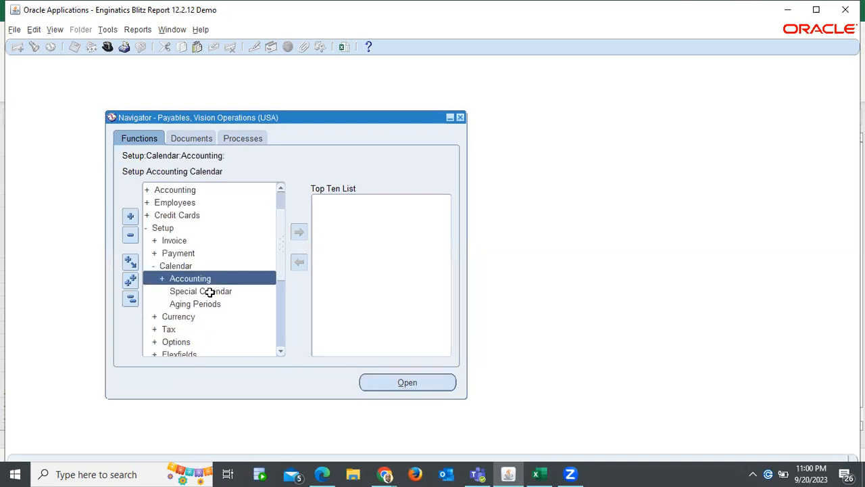
{"action": "key", "text": "alt+Tab"}
{"action": "type", "text": "Calendar"}
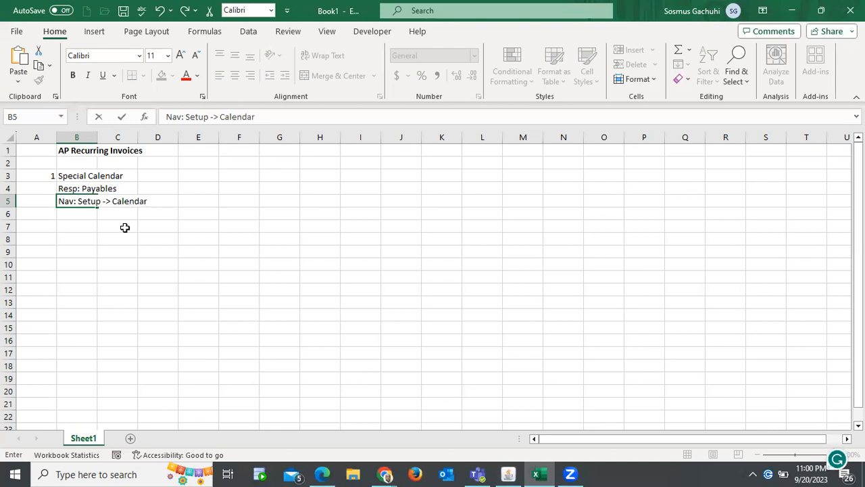
{"action": "type", "text": " _"}
{"action": "key", "text": "BackSpace"}
{"action": "type", "text": "->"}
Step: Switch to Oracle Applications and open the Special Calendar form from the Calendar setup functions
{"action": "key", "text": "alt+Tab"}
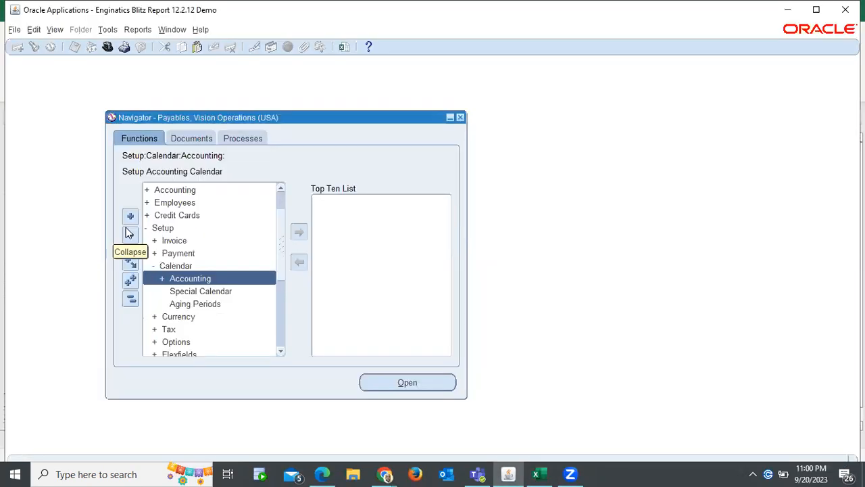
{"action": "left_click", "coordinate": [200, 291]}
{"action": "double_click", "coordinate": [202, 291]}
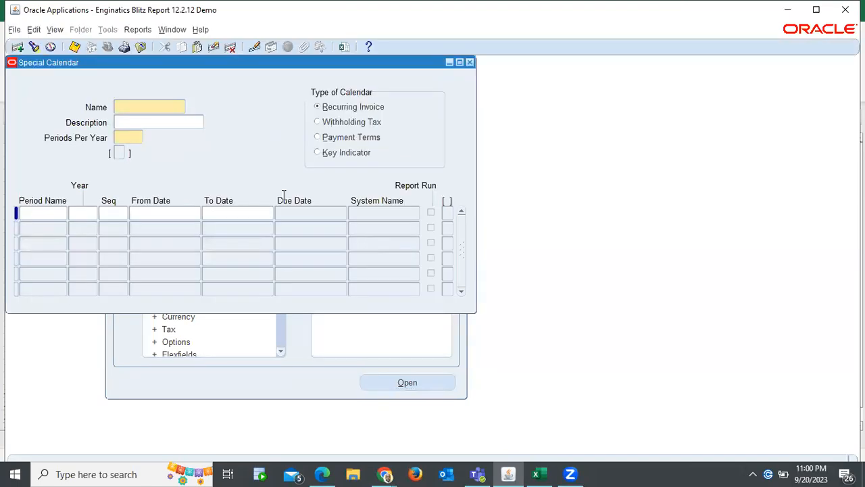
Step: Return to Excel and complete the navigation path in cell B5 with "Special Calendar"
{"action": "key", "text": "alt+Tab"}
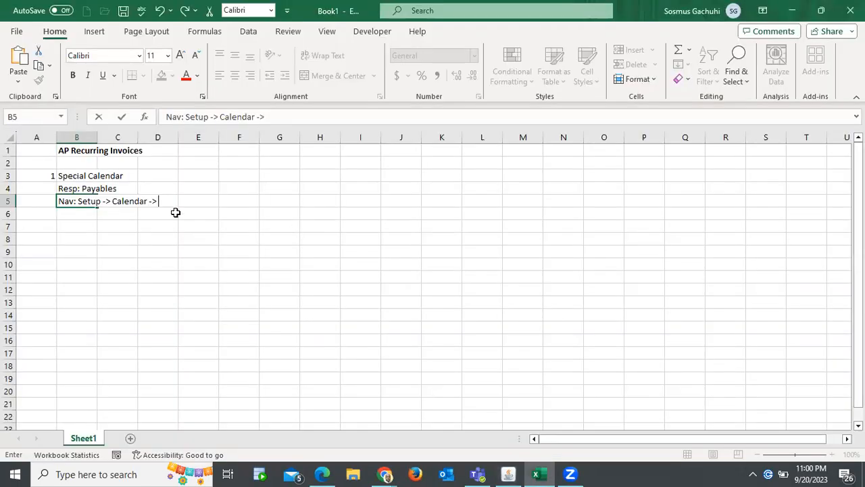
{"action": "type", "text": "Special Calendar"}
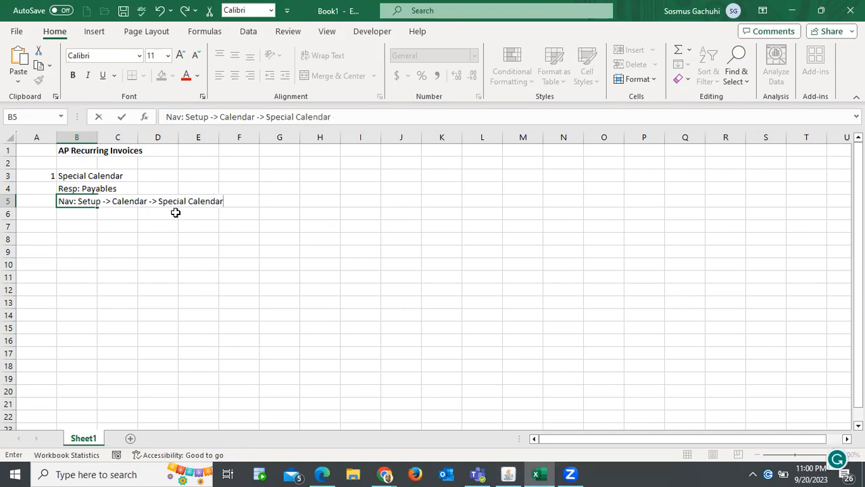
{"action": "key", "text": "Return"}
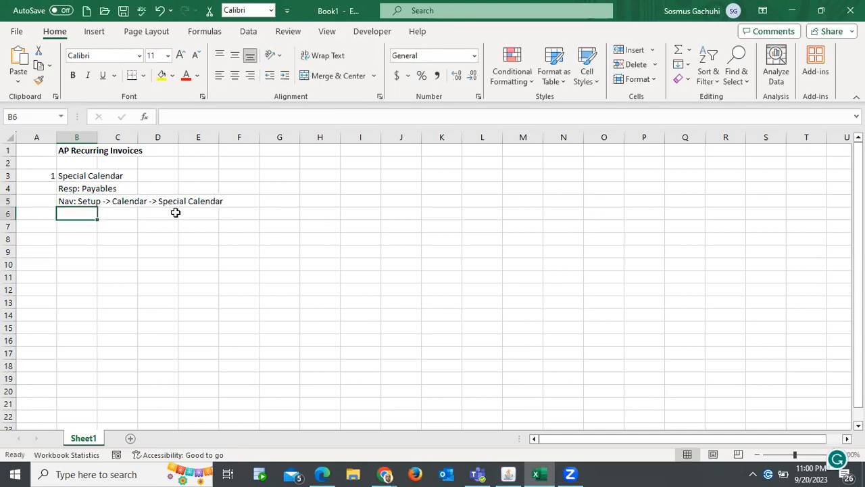
{"action": "left_click", "coordinate": [73, 230]}
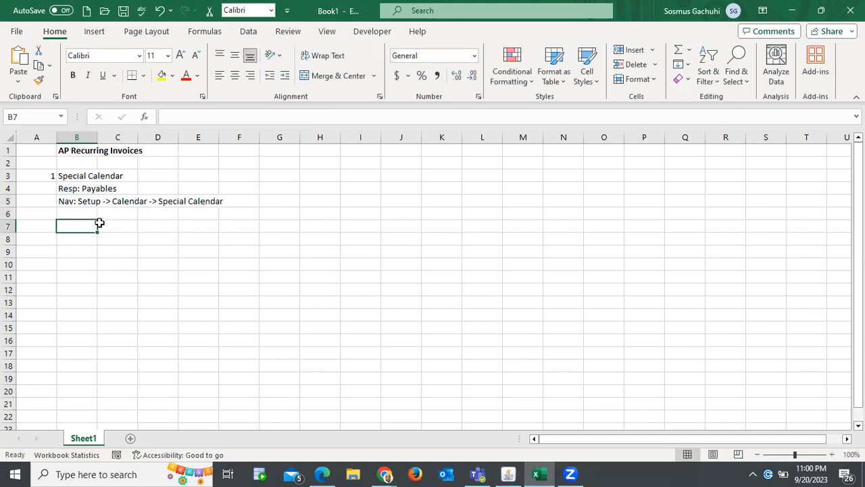
{"action": "left_click", "coordinate": [67, 176]}
Step: Switch to the Oracle Special Calendar form and name the calendar "Postage Cal"
{"action": "key", "text": "alt+Tab"}
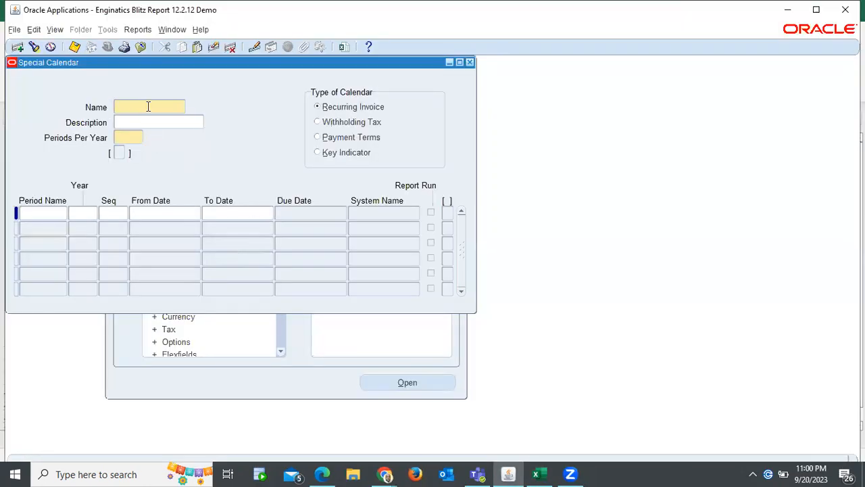
{"action": "type", "text": "Postage"}
{"action": "type", "text": "Calenda"}
{"action": "key", "text": "BackSpace"}
{"action": "key", "text": "BackSpace"}
{"action": "key", "text": "BackSpace"}
{"action": "key", "text": "BackSpace"}
{"action": "left_click", "coordinate": [148, 121]}
{"action": "left_click", "coordinate": [165, 107]}
Step: Set the calendar's description to "Postage Calendar" and its periods per year to 12
{"action": "left_click", "coordinate": [142, 120]}
{"action": "type", "text": "Postage and Courier"}
{"action": "key", "text": "BackSpace"}
{"action": "key", "text": "BackSpace"}
{"action": "key", "text": "BackSpace"}
{"action": "key", "text": "BackSpace"}
{"action": "key", "text": "BackSpace"}
{"action": "key", "text": "BackSpace"}
{"action": "key", "text": "BackSpace"}
{"action": "key", "text": "BackSpace"}
{"action": "key", "text": "BackSpace"}
{"action": "key", "text": "BackSpace"}
{"action": "key", "text": "BackSpace"}
{"action": "type", "text": "Calendar"}
{"action": "left_click", "coordinate": [122, 136]}
{"action": "type", "text": "12"}
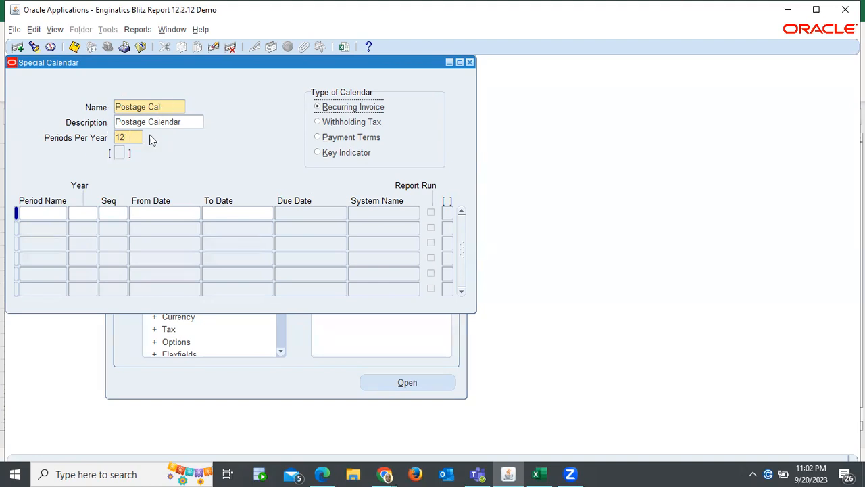
Step: Fill in the first period row with the period name "Postage Jan", year 2023 and sequence 1
{"action": "left_click", "coordinate": [36, 211]}
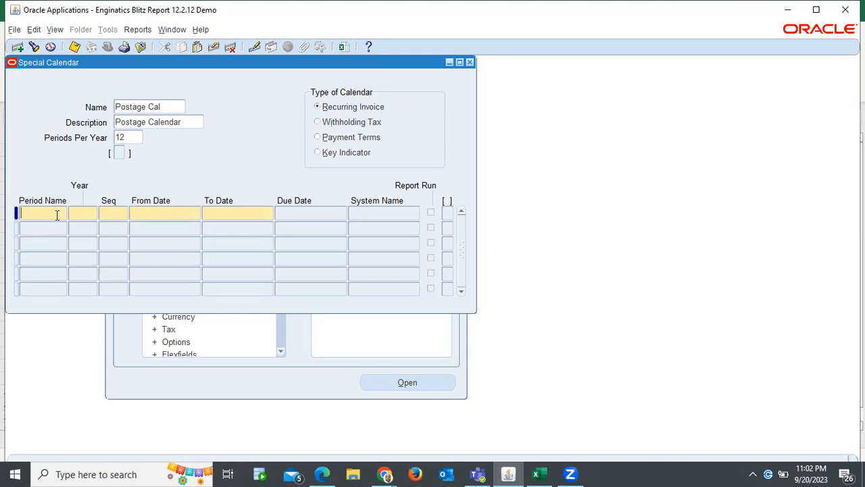
{"action": "type", "text": "Posate"}
{"action": "key", "text": "BackSpace"}
{"action": "key", "text": "BackSpace"}
{"action": "key", "text": "BackSpace"}
{"action": "type", "text": "tage Jan"}
{"action": "left_click", "coordinate": [56, 213]}
{"action": "type", "text": "2023"}
{"action": "left_click", "coordinate": [112, 213]}
{"action": "type", "text": "1"}
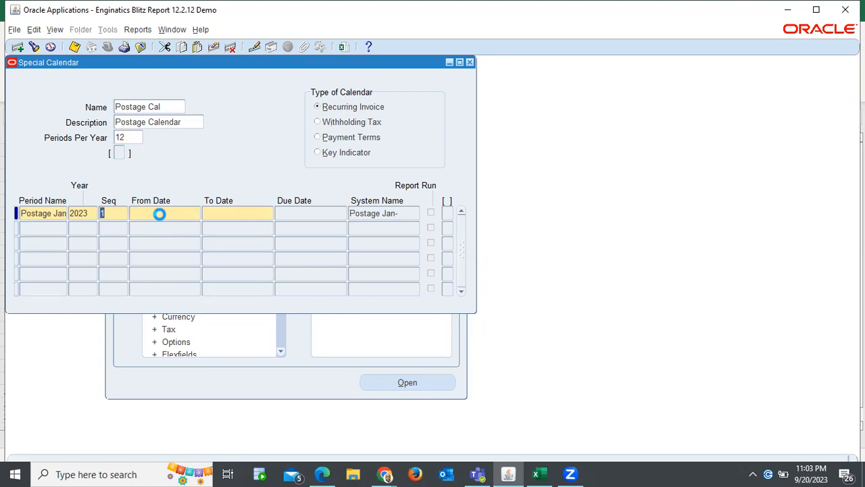
Step: Set the Postage Jan period's dates from 01-JAN-2023 to 31-JAN-2023
{"action": "left_click", "coordinate": [159, 214]}
{"action": "type", "text": "1JAN"}
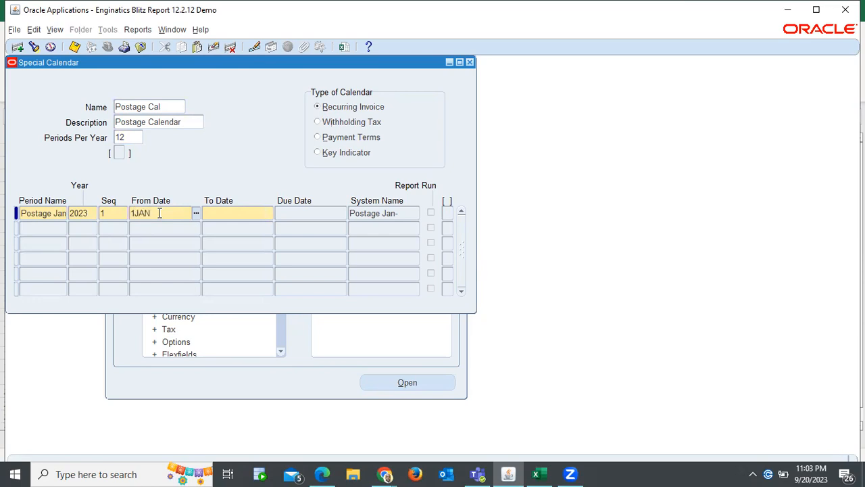
{"action": "type", "text": "23"}
{"action": "key", "text": "Tab"}
{"action": "type", "text": "31JAN23"}
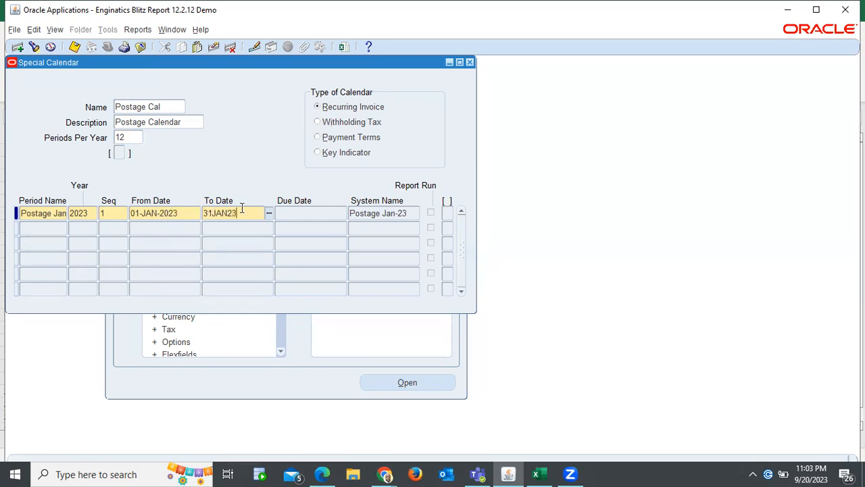
{"action": "key", "text": "Tab"}
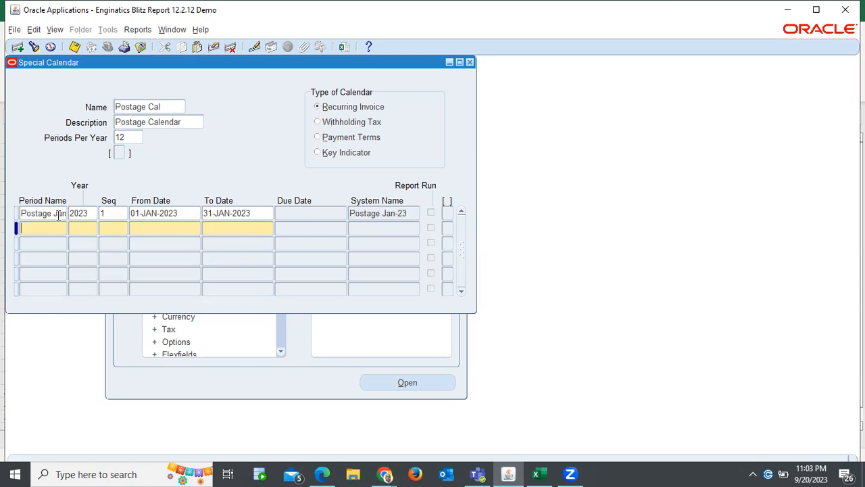
Step: Add the period "Postage Feb" with year 2023, sequence 2 and dates from 01-FEB-2023 to 28-FEB-2023
{"action": "type", "text": "Postage Feb"}
{"action": "left_click", "coordinate": [52, 229]}
{"action": "left_click", "coordinate": [88, 227]}
{"action": "type", "text": "23"}
{"action": "key", "text": "Tab"}
{"action": "key", "text": "Tab"}
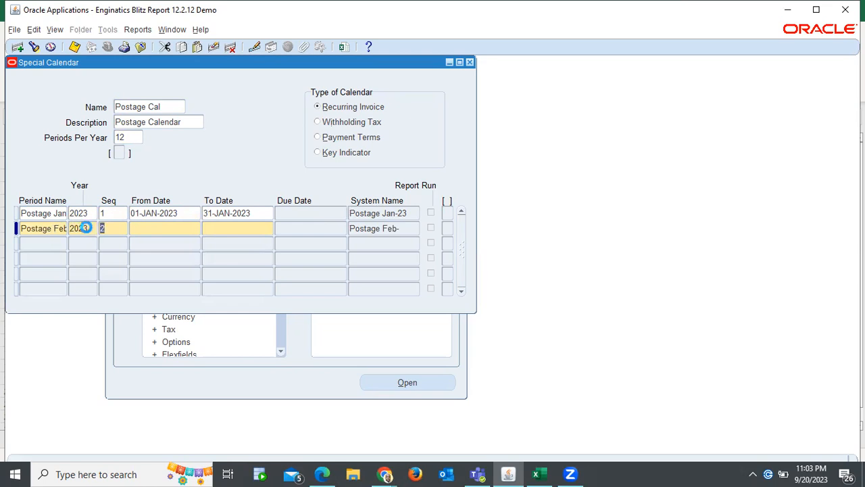
{"action": "key", "text": "Tab"}
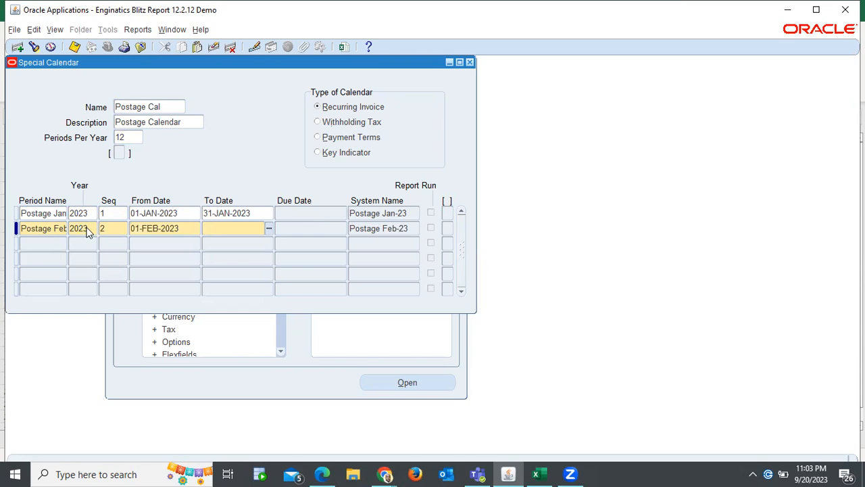
{"action": "type", "text": "28FEB23"}
Step: Add the period "Postage Mar" with year 2023, sequence 3 and dates from 01-MAR-2023 to 31-MAR-2023
{"action": "left_click", "coordinate": [62, 244]}
{"action": "type", "text": "Postage Mar-"}
{"action": "key", "text": "Tab"}
{"action": "type", "text": "2023"}
{"action": "key", "text": "Tab"}
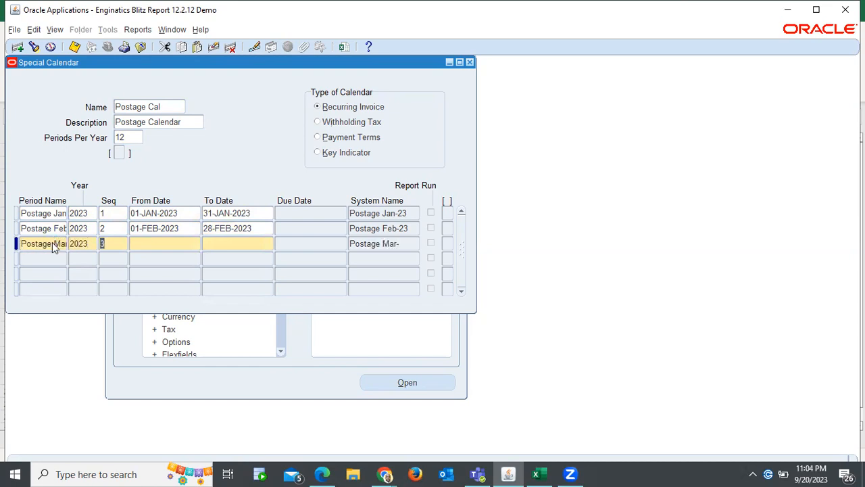
{"action": "key", "text": "Tab"}
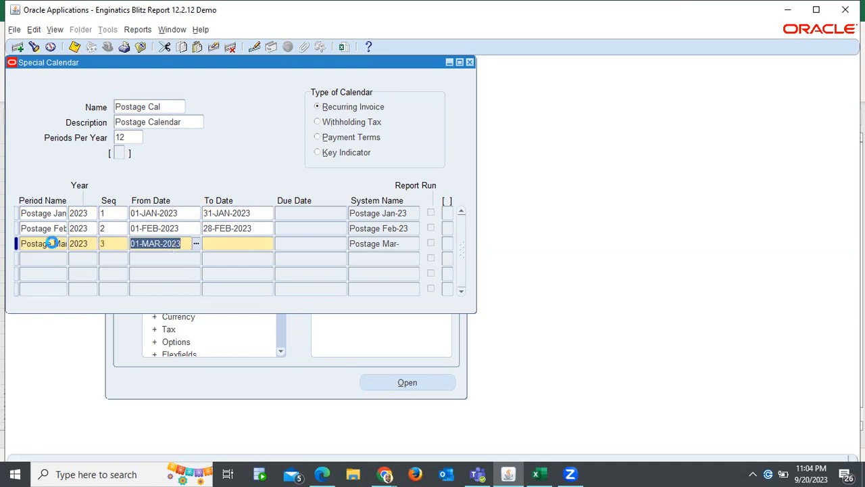
{"action": "key", "text": "Tab"}
{"action": "type", "text": "31"}
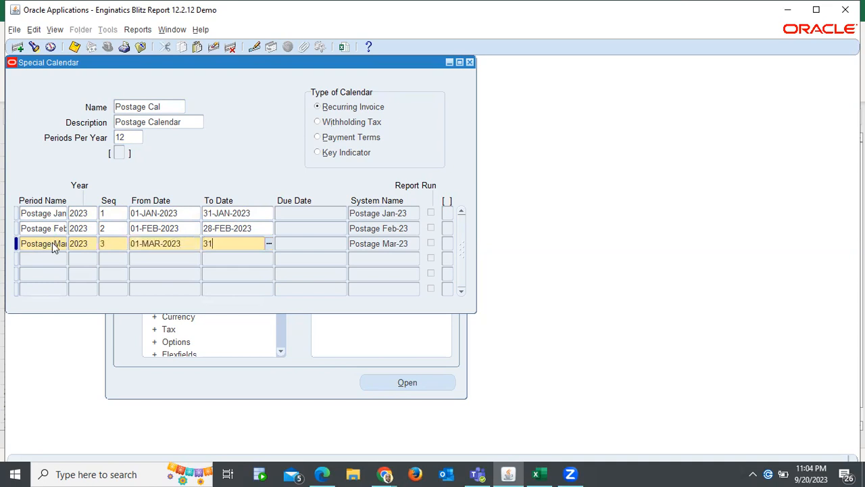
{"action": "type", "text": "-MAR-2023"}
{"action": "key", "text": "Tab"}
Step: Add the period "Postage Apr" with year 2023, sequence 4 and dates from 01-APR-2023 to 30-APR-2023
{"action": "type", "text": "Post"}
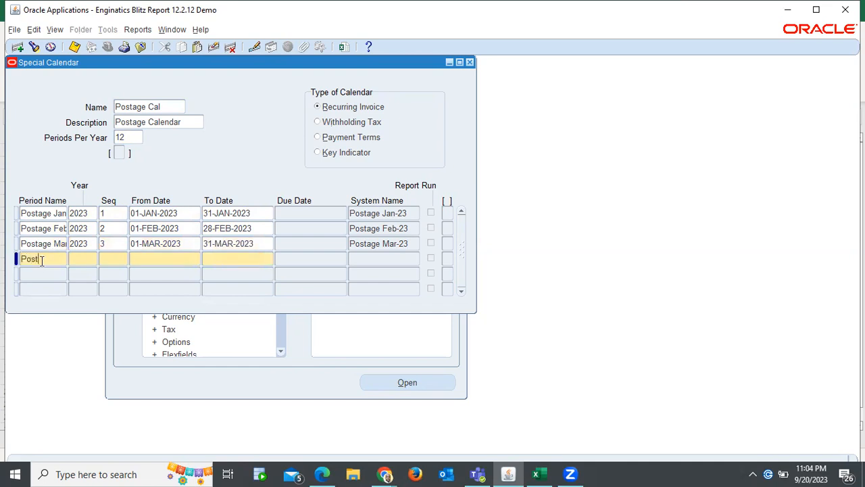
{"action": "type", "text": "age Apr"}
{"action": "key", "text": "Tab"}
{"action": "type", "text": "2023"}
{"action": "key", "text": "Tab"}
{"action": "type", "text": "4"}
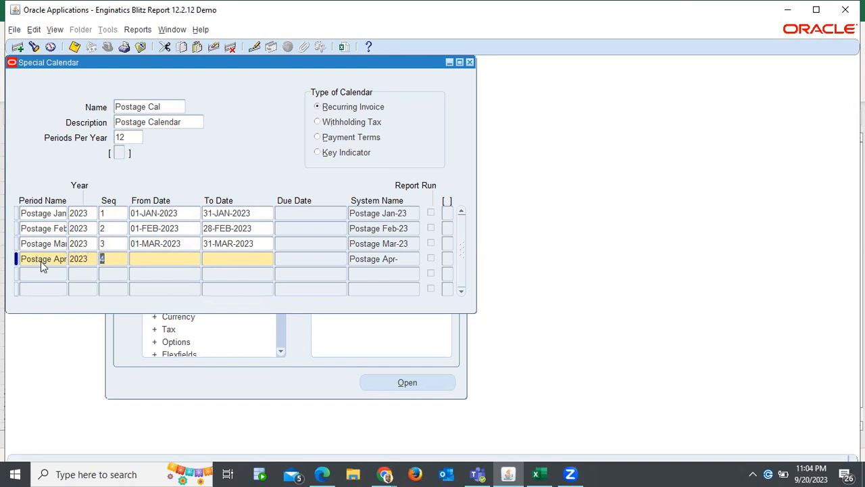
{"action": "key", "text": "Tab"}
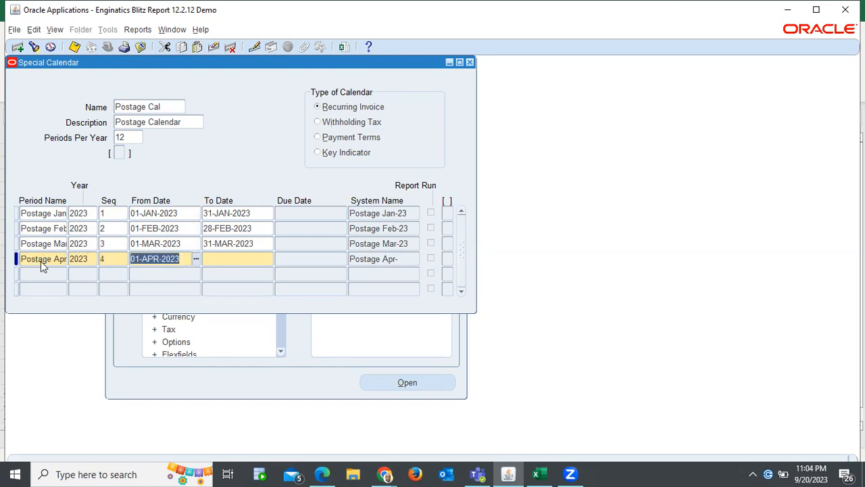
{"action": "key", "text": "Tab"}
{"action": "type", "text": "30APR23"}
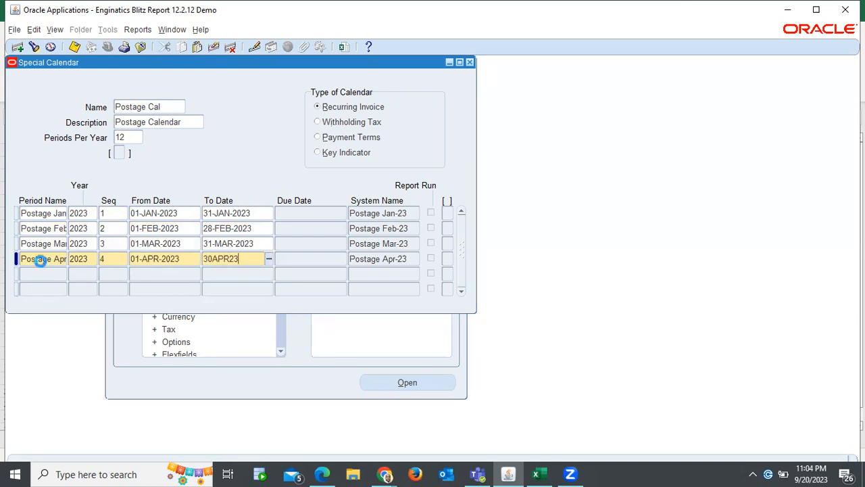
{"action": "key", "text": "Tab"}
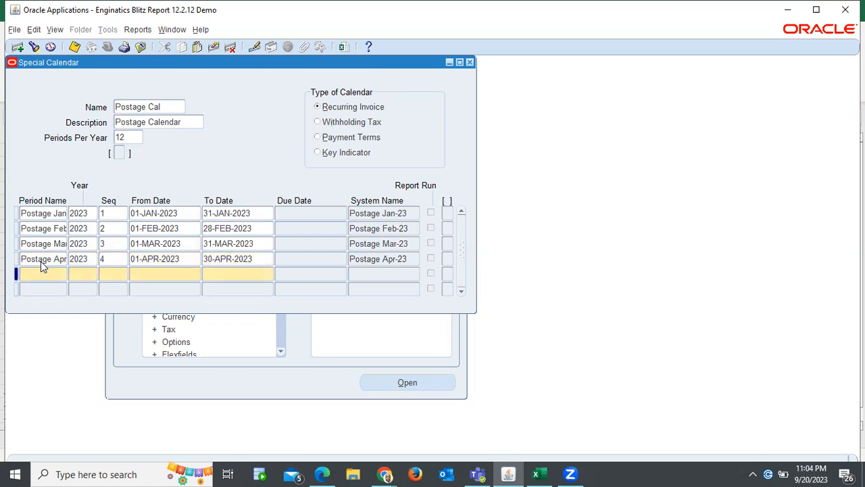
Step: Add the period "Postage May" with year 2023, sequence 5 and dates from 01-MAY-2023 to 31-MAY-2023
{"action": "type", "text": "Posatge"}
{"action": "key", "text": "BackSpace"}
{"action": "key", "text": "BackSpace"}
{"action": "key", "text": "BackSpace"}
{"action": "key", "text": "BackSpace"}
{"action": "type", "text": "tage May"}
{"action": "key", "text": "Tab"}
{"action": "type", "text": "2023"}
{"action": "key", "text": "Tab"}
{"action": "key", "text": "Tab"}
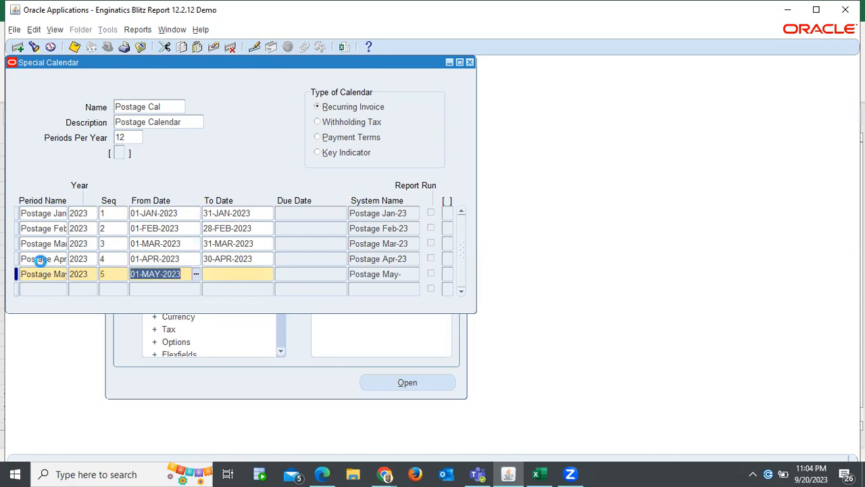
{"action": "key", "text": "Tab"}
{"action": "type", "text": "31MAY23"}
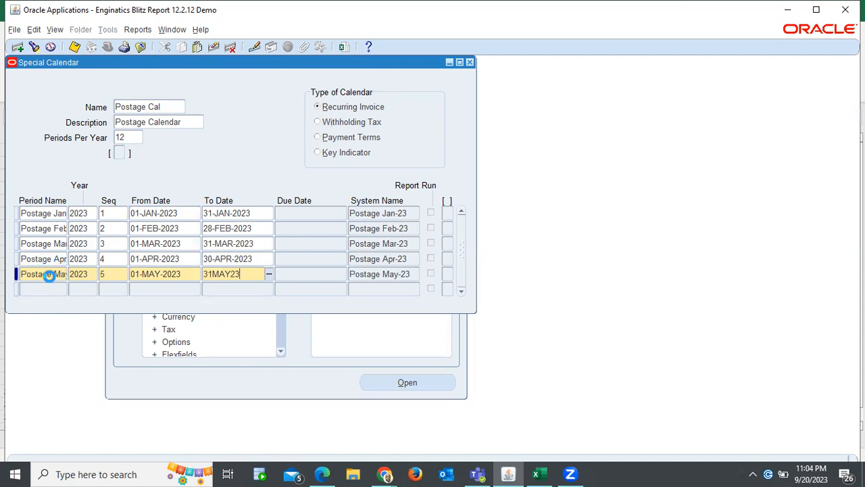
{"action": "key", "text": "Down"}
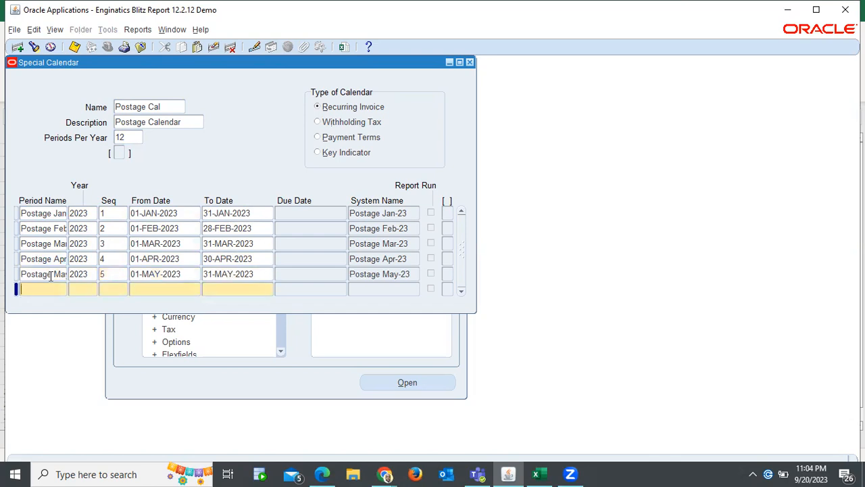
Step: Add the period "Postage Jun" with year 2023, sequence 6 and dates from 01-JUN-2023 to 30-JUN-2023
{"action": "type", "text": "Posat"}
{"action": "key", "text": "BackSpace"}
{"action": "key", "text": "BackSpace"}
{"action": "type", "text": "tage Jun"}
{"action": "key", "text": "Tab"}
{"action": "type", "text": "2023"}
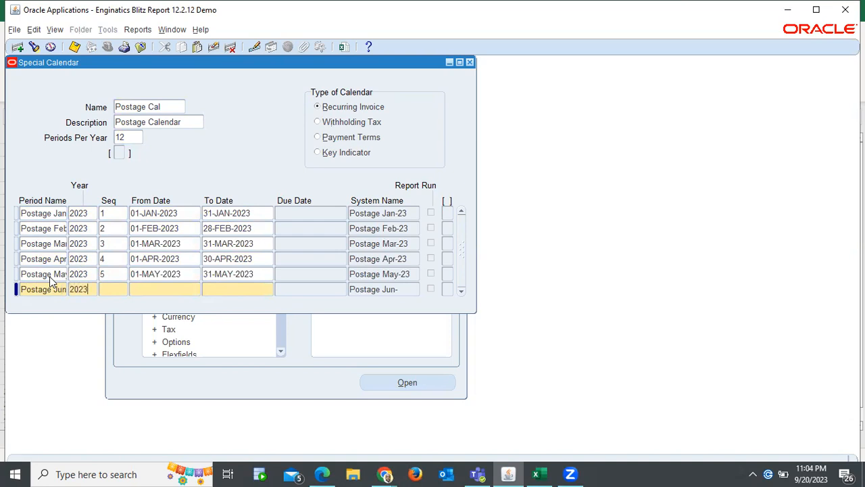
{"action": "key", "text": "Tab"}
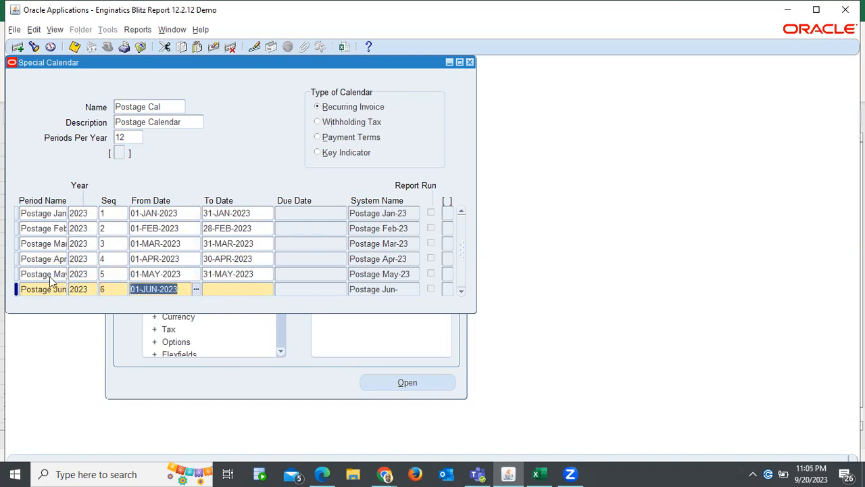
{"action": "key", "text": "Tab"}
{"action": "type", "text": "30-"}
{"action": "type", "text": "JUN-2"}
{"action": "type", "text": "023"}
{"action": "key", "text": "Tab"}
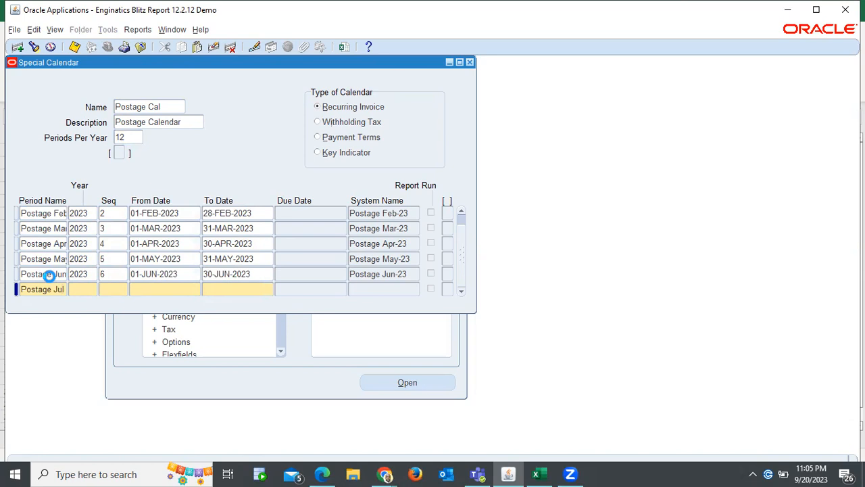
Step: Complete the "Postage Jul" period row with year 2023, sequence 7 and dates from 01-JUL-2023 to 31-JUL-2023
{"action": "type", "text": "2023"}
{"action": "key", "text": "Tab"}
{"action": "key", "text": "Tab"}
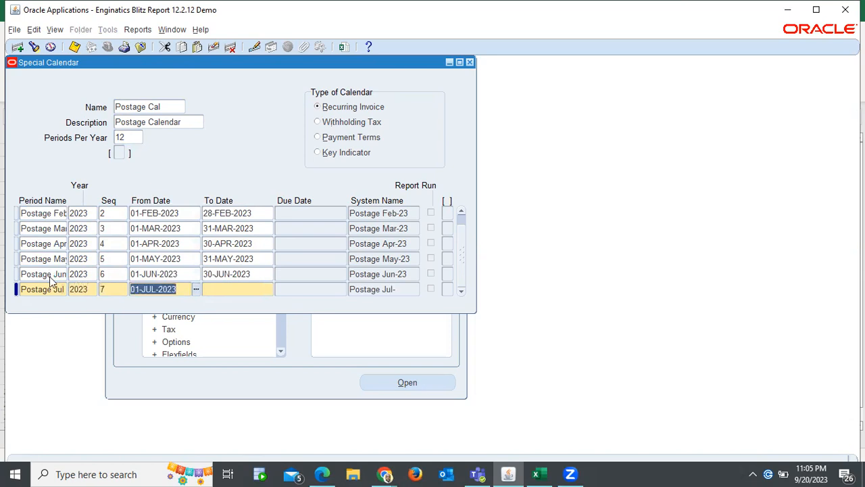
{"action": "key", "text": "Tab"}
{"action": "type", "text": "31"}
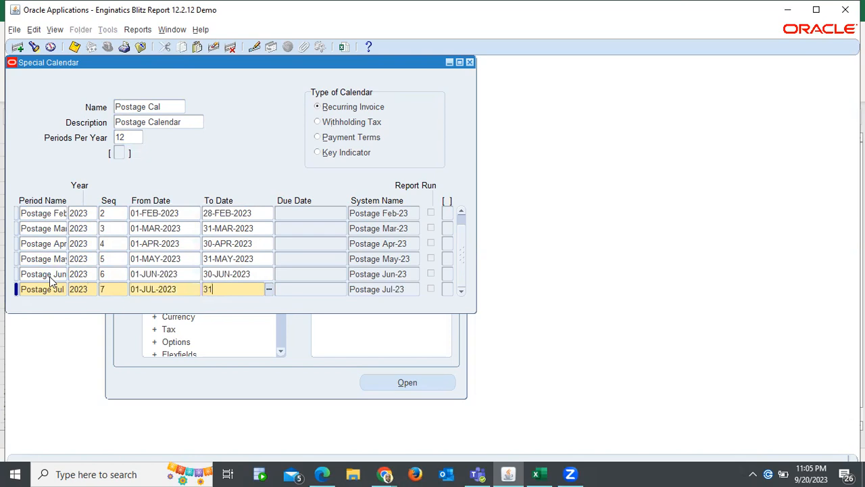
{"action": "type", "text": "JUL23"}
{"action": "key", "text": "Tab"}
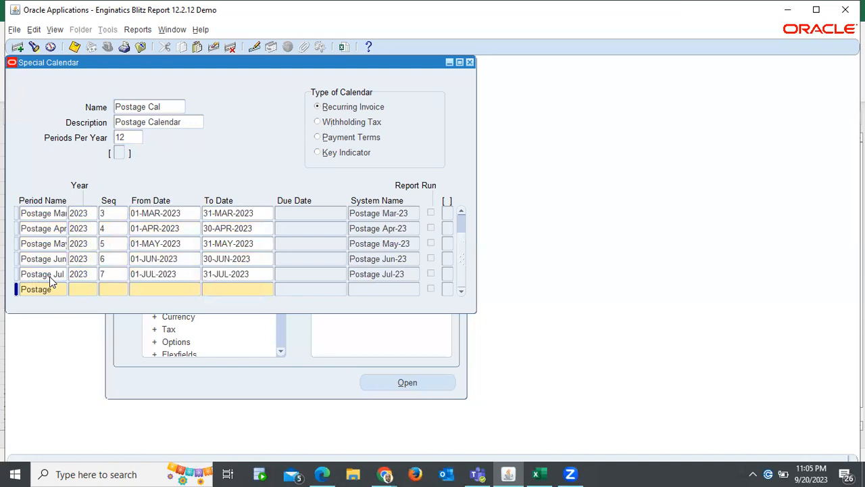
Step: Add the period "Postage Aug" with year 2023, sequence 8 and dates from 01-AUG-2023 to 31-AUG-2023
{"action": "type", "text": "Postage Aug"}
{"action": "key", "text": "Tab"}
{"action": "type", "text": "2023"}
{"action": "key", "text": "Tab"}
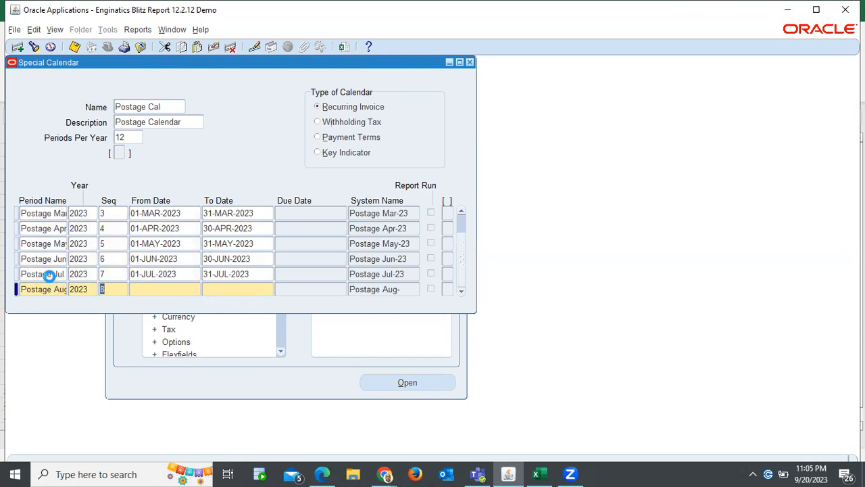
{"action": "key", "text": "Tab"}
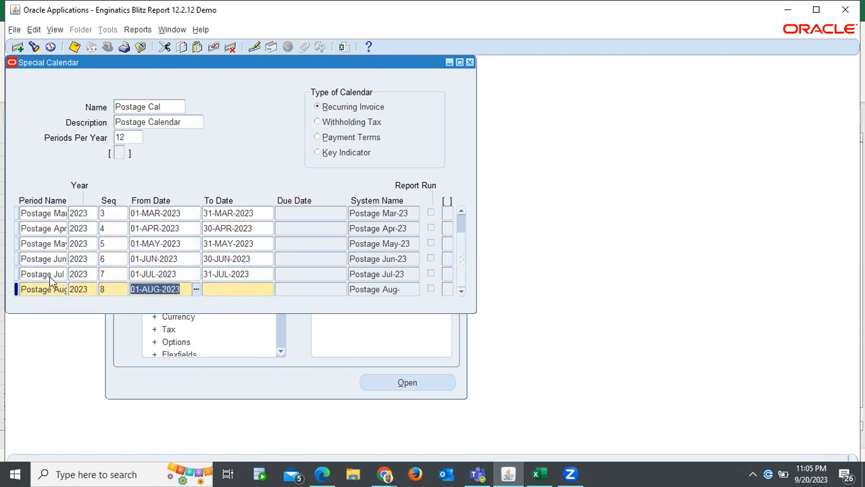
{"action": "key", "text": "Tab"}
{"action": "type", "text": "31"}
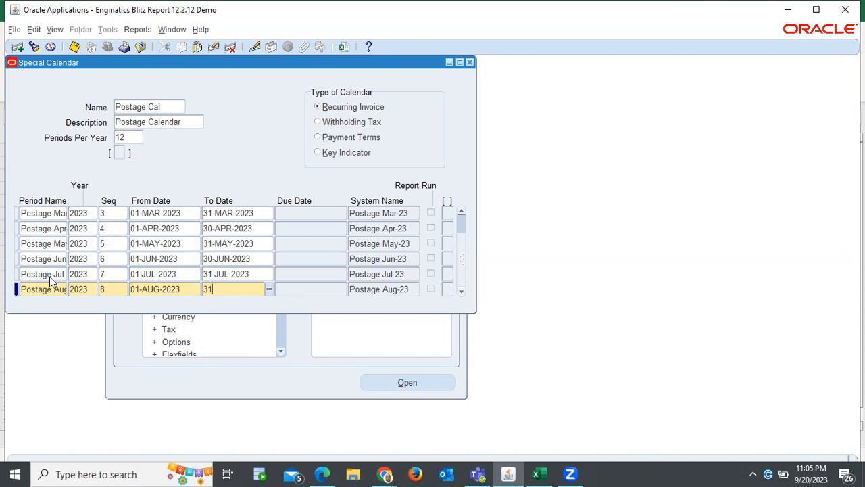
{"action": "type", "text": "AUG23"}
{"action": "key", "text": "Tab"}
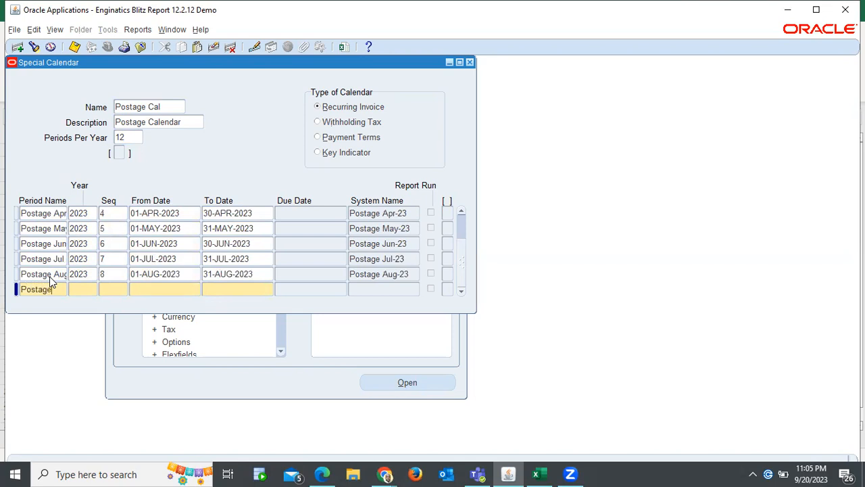
Step: Add the period "Postage Sep" with year 2023, sequence 9 and dates from 01-SEP-2023 to 30-SEP-2023
{"action": "type", "text": "Postage Sep"}
{"action": "key", "text": "Tab"}
{"action": "type", "text": "2023"}
{"action": "key", "text": "Tab"}
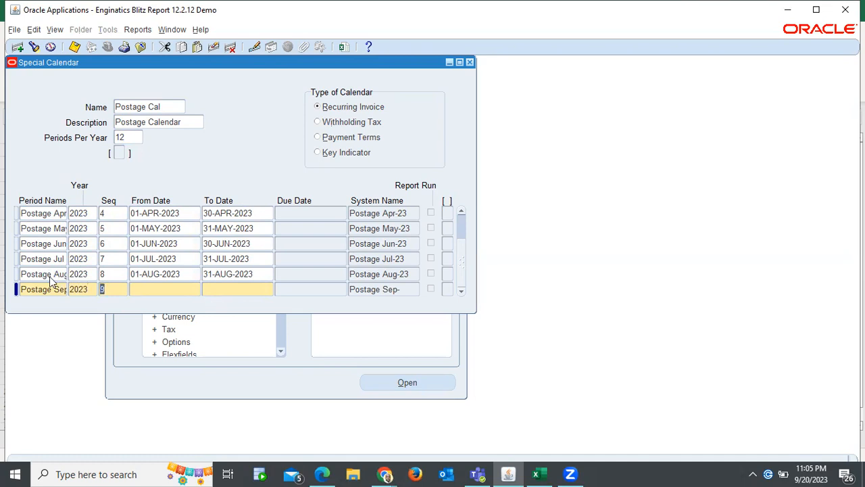
{"action": "key", "text": "Tab"}
{"action": "key", "text": "Tab"}
{"action": "type", "text": "30-SEP-2023"}
{"action": "key", "text": "Tab"}
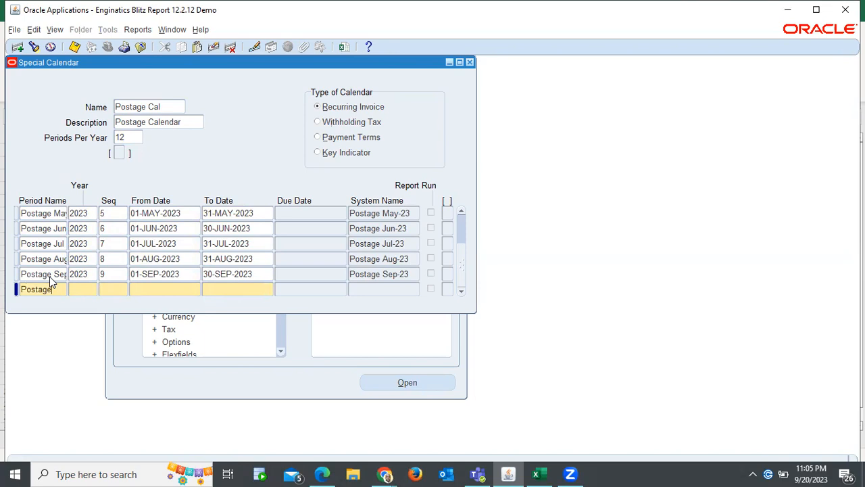
Step: Add the period "Postage Oct" with year 2023, sequence 10 and dates from 01-OCT-2023 to 31-OCT-2023
{"action": "type", "text": "Postage Oct"}
{"action": "key", "text": "Tab"}
{"action": "type", "text": "2023"}
{"action": "key", "text": "Tab"}
{"action": "key", "text": "Tab"}
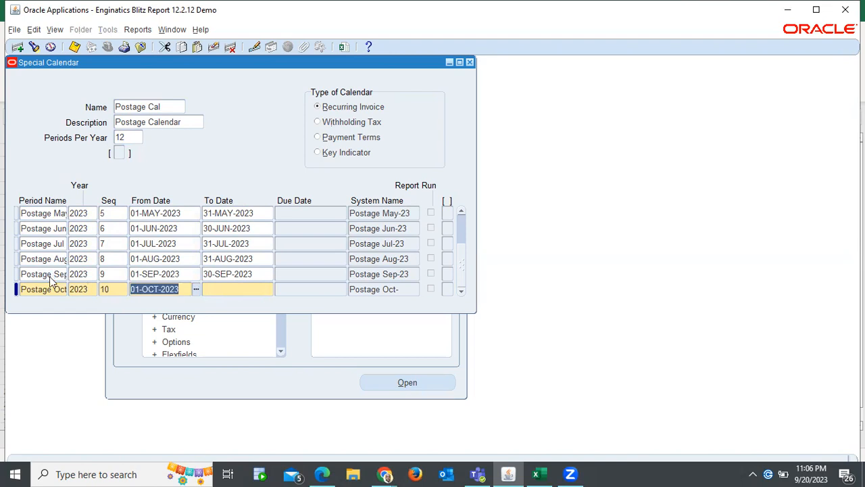
{"action": "key", "text": "Tab"}
{"action": "type", "text": "31"}
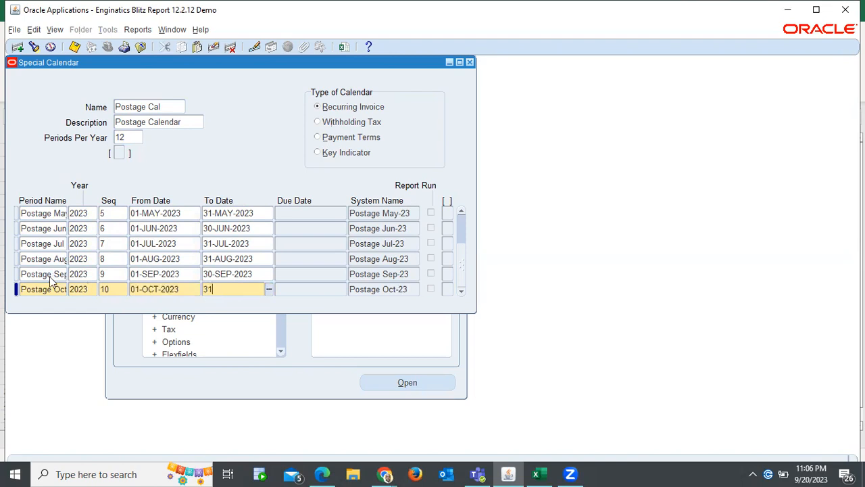
{"action": "type", "text": "OCT23"}
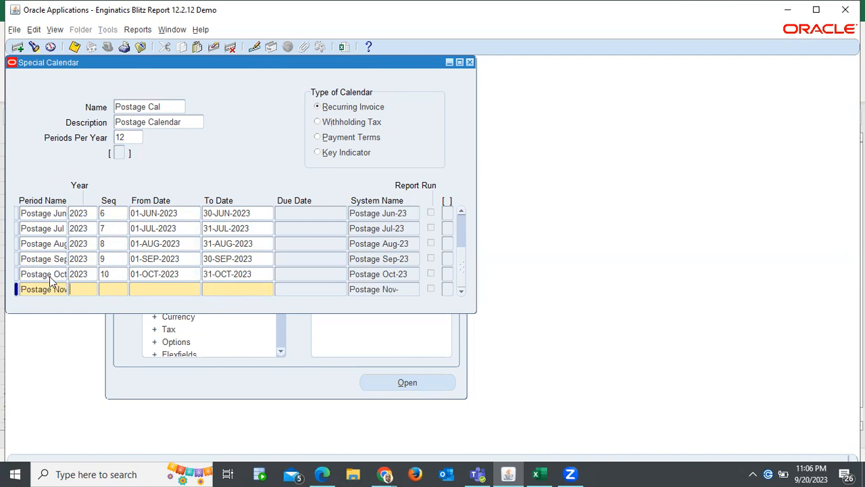
Step: Complete the "Postage Nov" period row with year 2023, sequence 11 and dates from 01-NOV-2023 to 30-NOV-2023
{"action": "type", "text": "023"}
{"action": "key", "text": "Tab"}
{"action": "key", "text": "Tab"}
{"action": "key", "text": "Tab"}
{"action": "type", "text": "30"}
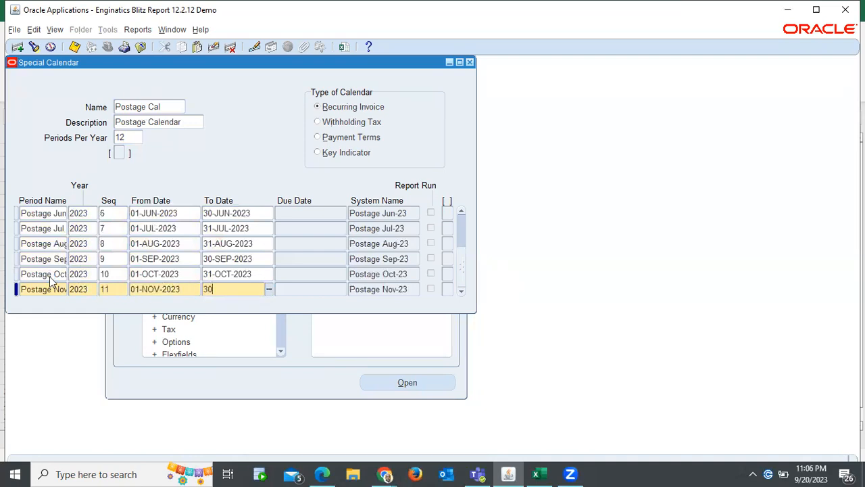
{"action": "type", "text": "-NOV-"}
{"action": "type", "text": "202"}
{"action": "type", "text": "3"}
{"action": "key", "text": "Tab"}
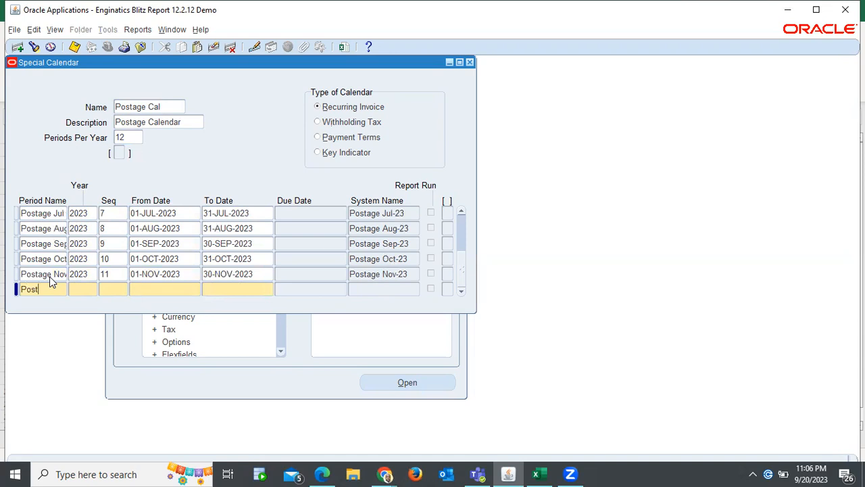
Step: Add the period "Postage Dec" with year 2023, sequence 12 and dates from 01-DEC-2023 to 31-DEC-2023
{"action": "type", "text": "Postage Dec"}
{"action": "key", "text": "Tab"}
{"action": "type", "text": "2023"}
{"action": "key", "text": "Tab"}
{"action": "key", "text": "Tab"}
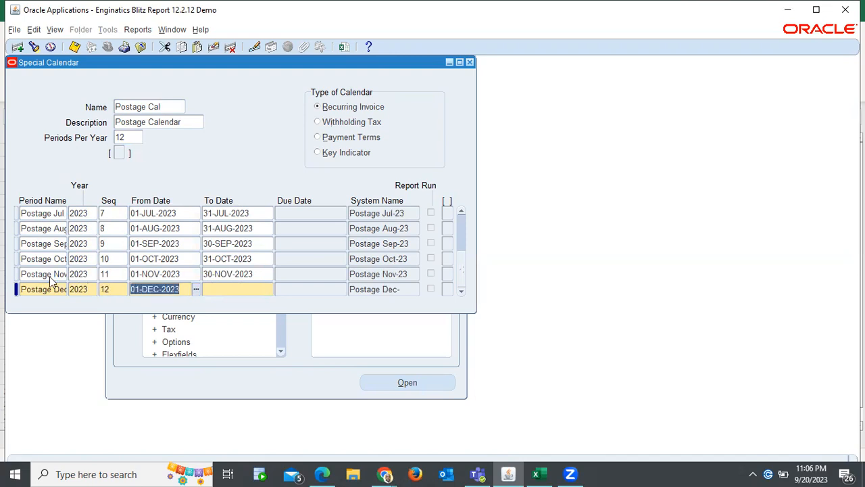
{"action": "key", "text": "Tab"}
{"action": "type", "text": "31DEC"}
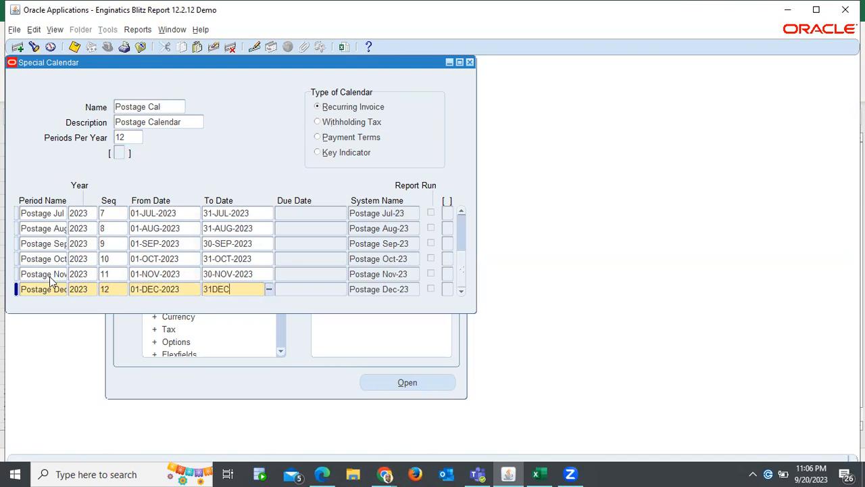
{"action": "type", "text": "23"}
{"action": "key", "text": "Up"}
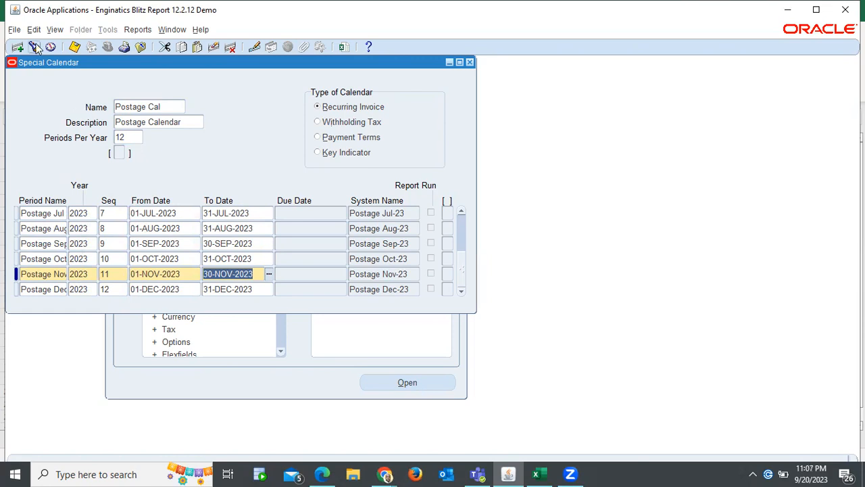
Step: Save the Postage Cal special calendar, close its form and collapse the Navigator function tree
{"action": "left_click", "coordinate": [75, 47]}
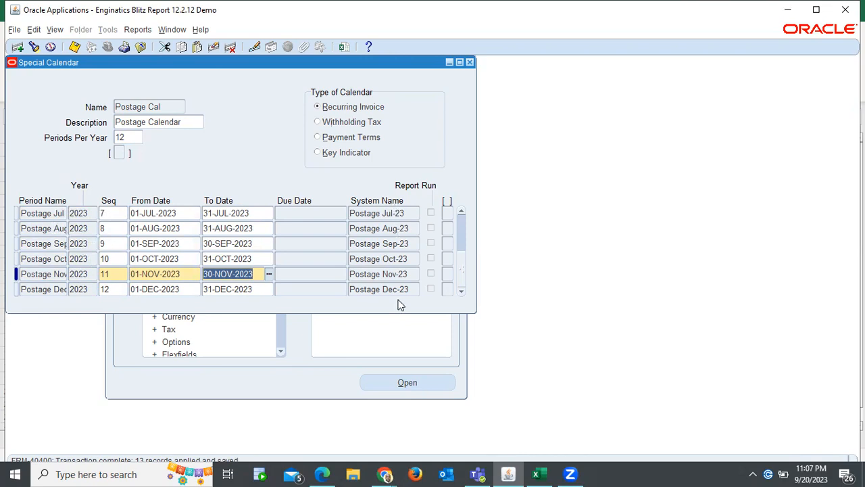
{"action": "left_click", "coordinate": [469, 63]}
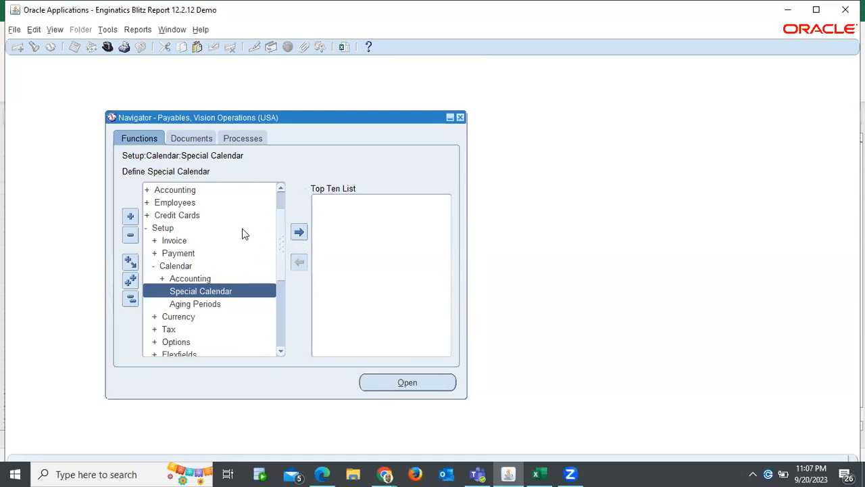
{"action": "left_click", "coordinate": [131, 297]}
Step: Switch to Excel and enter item 2 in A7 with the heading "Define Distribution Sets" in B7
{"action": "key", "text": "alt+Tab"}
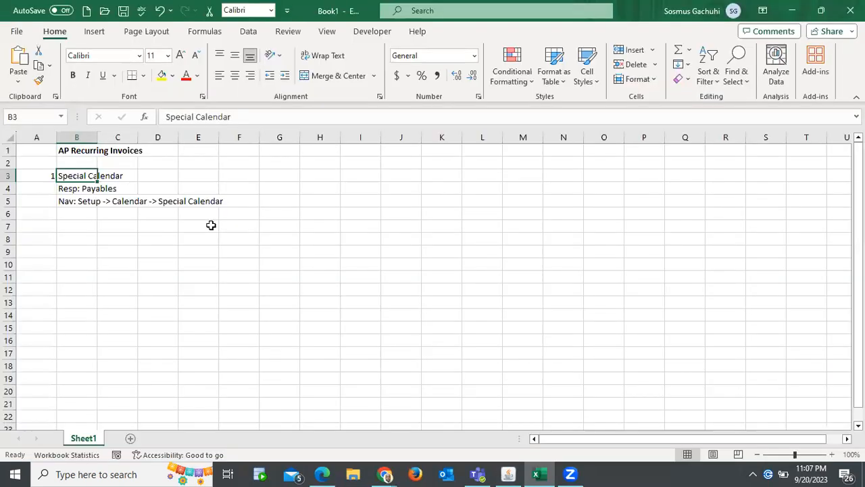
{"action": "left_click", "coordinate": [54, 227]}
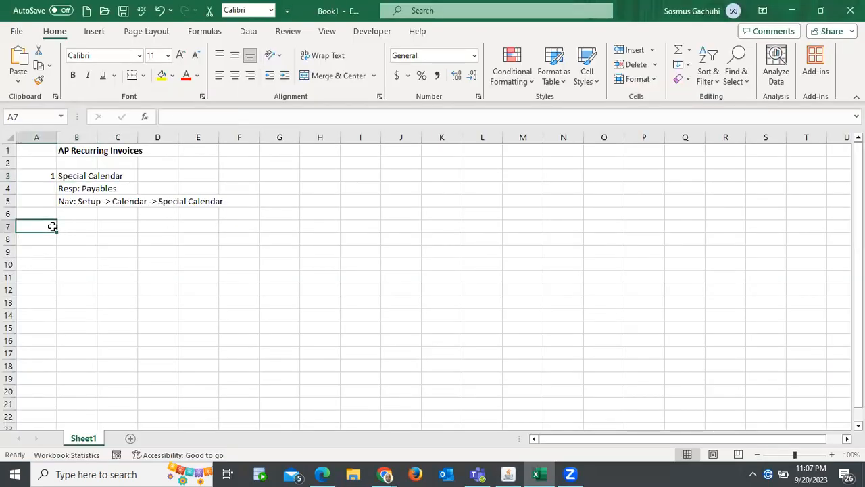
{"action": "type", "text": "2"}
{"action": "key", "text": "Tab"}
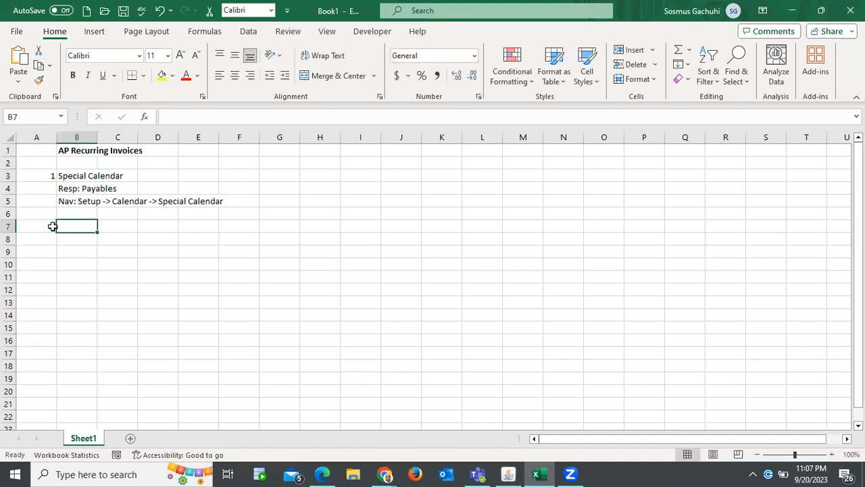
{"action": "type", "text": "Define"}
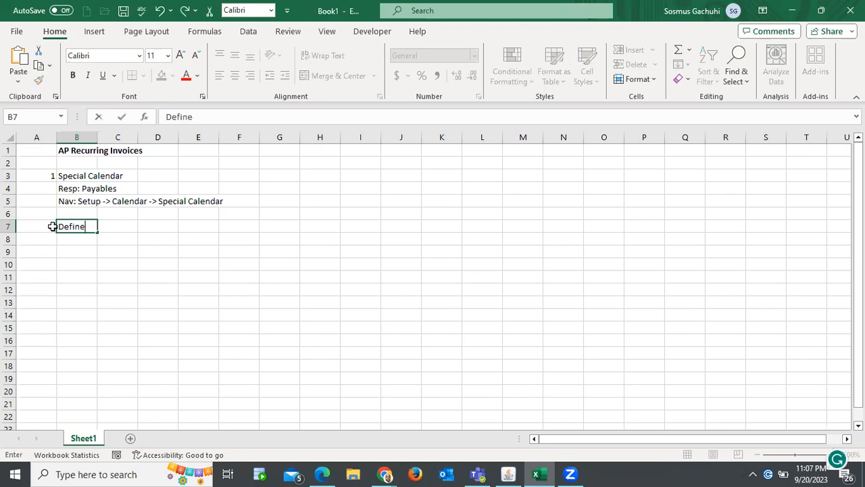
{"action": "type", "text": " Distribu"}
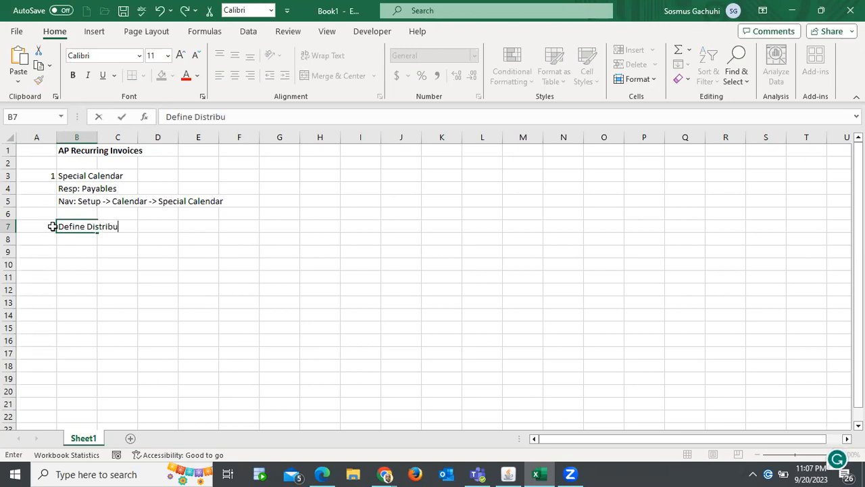
{"action": "type", "text": "tion Sets"}
{"action": "key", "text": "Return"}
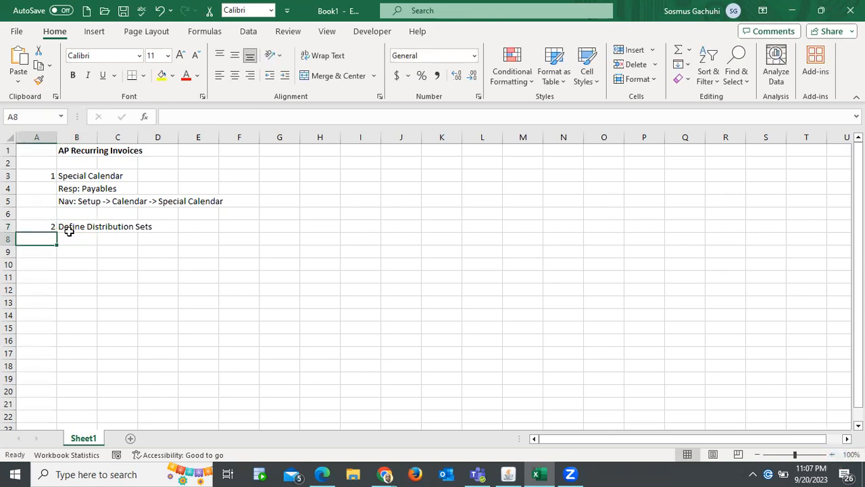
Step: Copy the "Resp: Payables" line from B4 into B8 below the Define Distribution Sets heading
{"action": "left_click", "coordinate": [70, 189]}
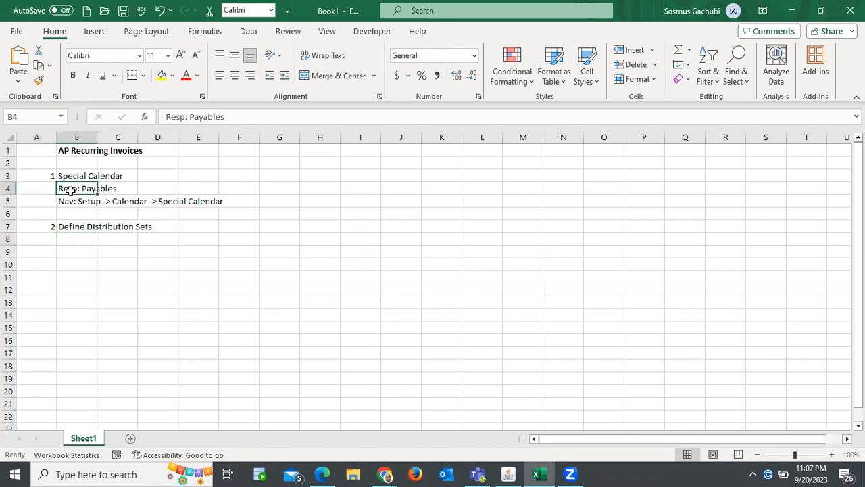
{"action": "key", "text": "ctrl+c"}
{"action": "key", "text": "Down"}
{"action": "key", "text": "Down"}
{"action": "key", "text": "Down"}
{"action": "key", "text": "Down"}
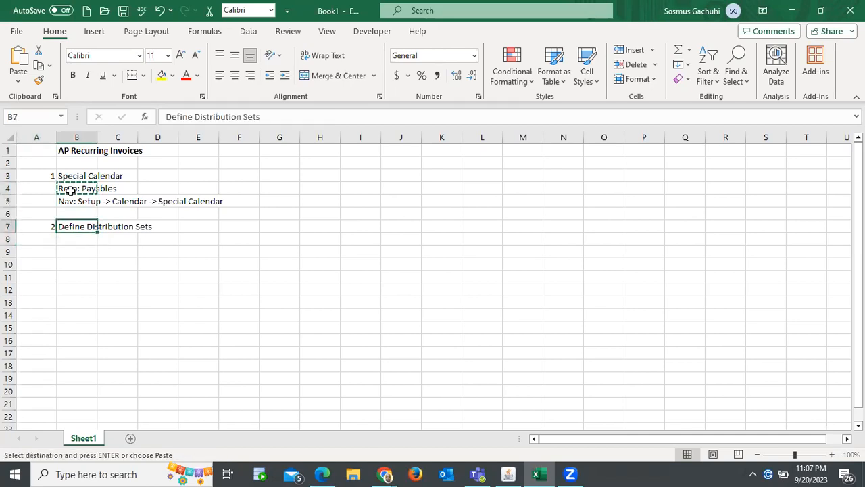
{"action": "key", "text": "ctrl+v"}
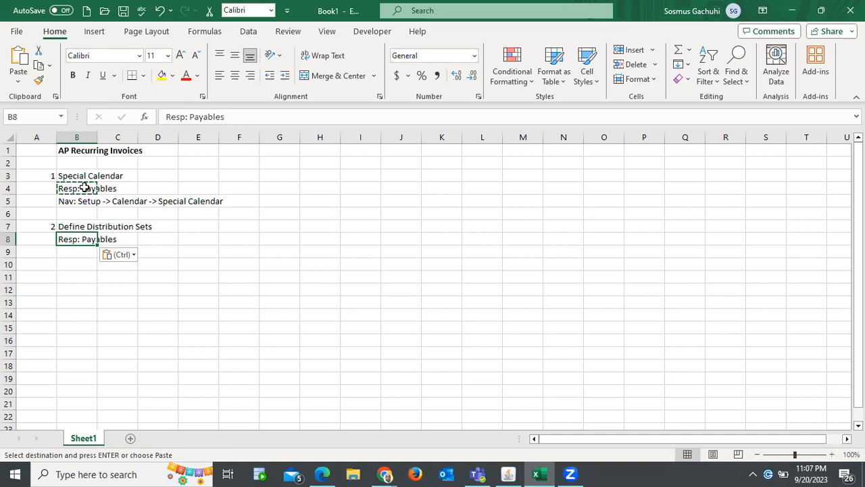
Step: Copy the special calendar navigation line from B5 into B9
{"action": "left_click", "coordinate": [78, 250]}
{"action": "left_click", "coordinate": [82, 198]}
{"action": "key", "text": "ctrl+c"}
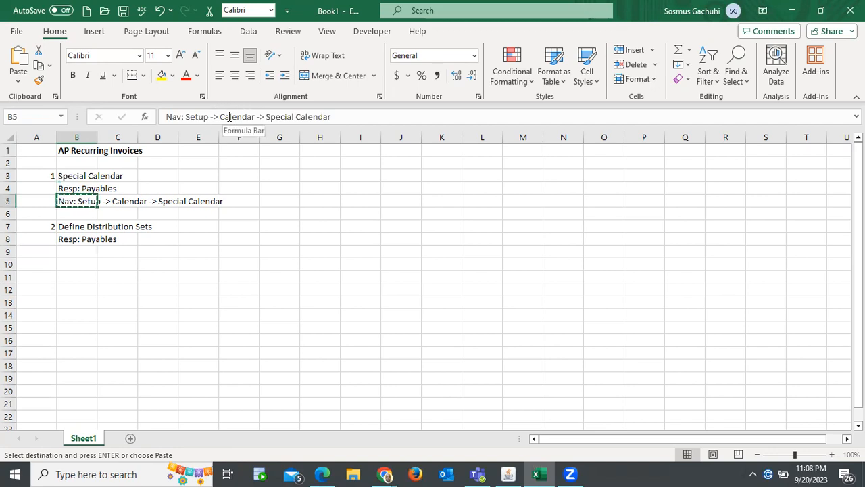
{"action": "left_click", "coordinate": [76, 252]}
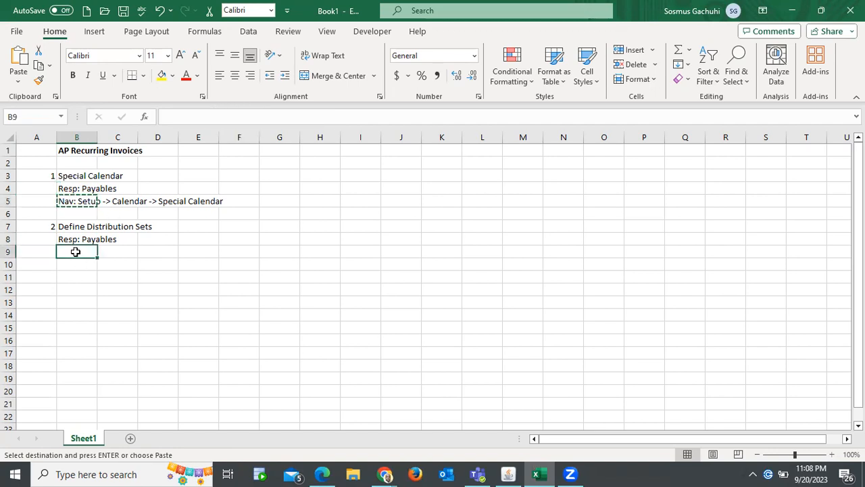
{"action": "key", "text": "ctrl+v"}
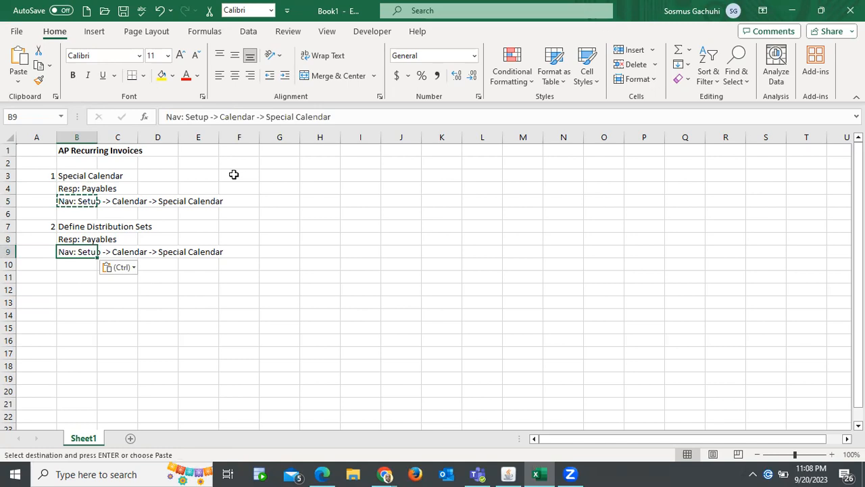
Step: Trim the navigation text in B9 so that only "Nav: Setup ->" is left
{"action": "left_click_drag", "start_coordinate": [220, 116], "coordinate": [257, 116]}
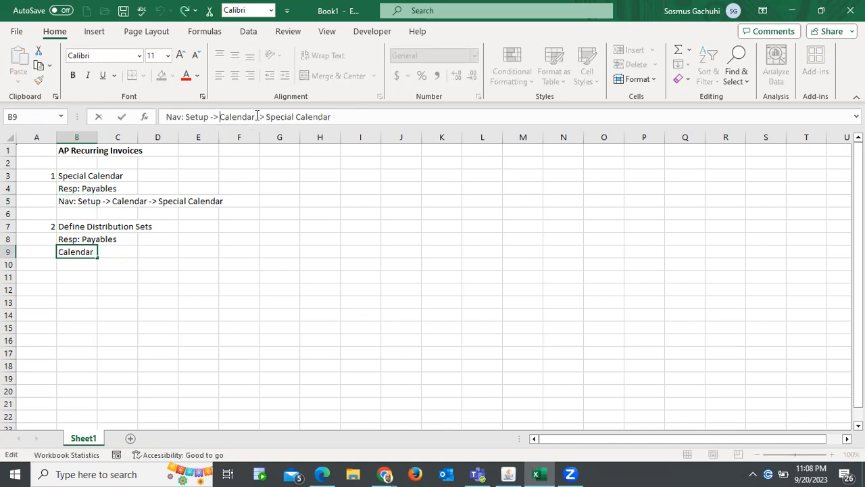
{"action": "key", "text": "Delete"}
{"action": "key", "text": "Delete"}
{"action": "key", "text": "Delete"}
{"action": "key", "text": "Delete"}
{"action": "key", "text": "Delete"}
{"action": "key", "text": "Delete"}
{"action": "key", "text": "Delete"}
{"action": "key", "text": "Delete"}
{"action": "key", "text": "Delete"}
{"action": "key", "text": "Delete"}
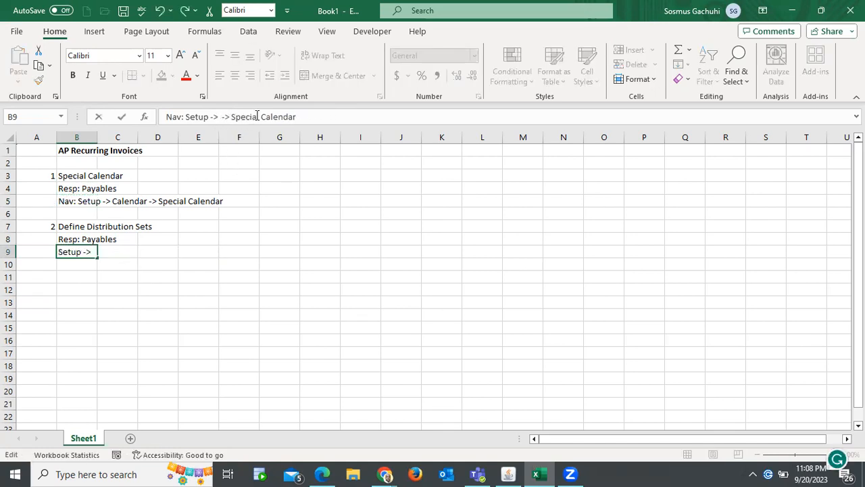
{"action": "key", "text": "Delete"}
{"action": "key", "text": "Delete"}
{"action": "key", "text": "Delete"}
{"action": "key", "text": "Delete"}
{"action": "key", "text": "Delete"}
{"action": "key", "text": "Delete"}
{"action": "key", "text": "Delete"}
{"action": "key", "text": "Delete"}
{"action": "key", "text": "Delete"}
{"action": "key", "text": "Delete"}
{"action": "key", "text": "Delete"}
{"action": "key", "text": "Delete"}
{"action": "key", "text": "Delete"}
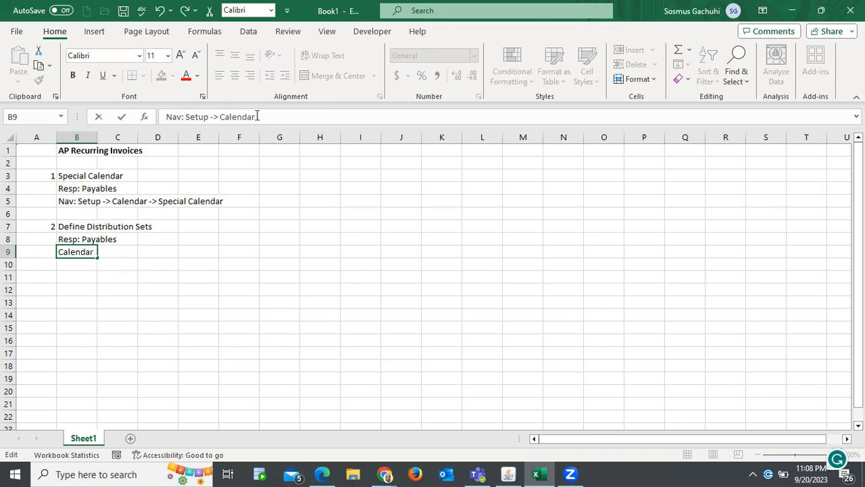
{"action": "key", "text": "Delete"}
{"action": "key", "text": "Delete"}
{"action": "key", "text": "Delete"}
{"action": "key", "text": "Delete"}
{"action": "key", "text": "Delete"}
Step: Switch to Oracle Applications and expand the Setup and Invoice functions to locate the Distribution Sets entry
{"action": "key", "text": "alt+Tab"}
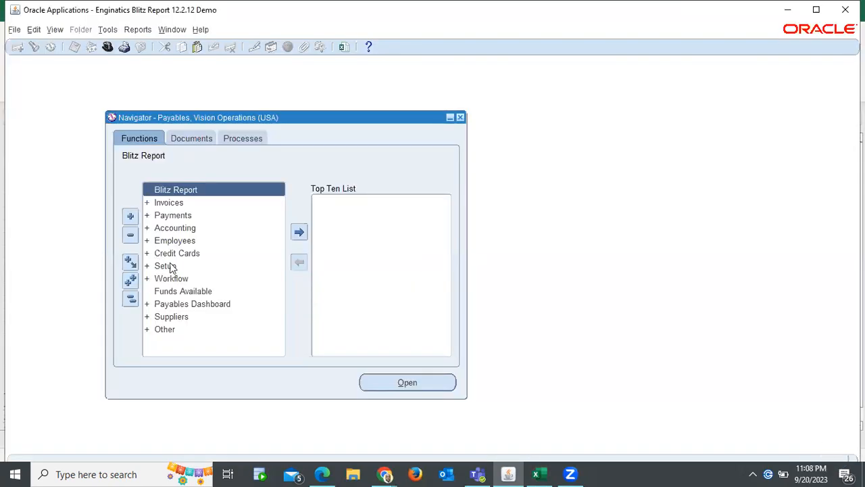
{"action": "left_click", "coordinate": [174, 266]}
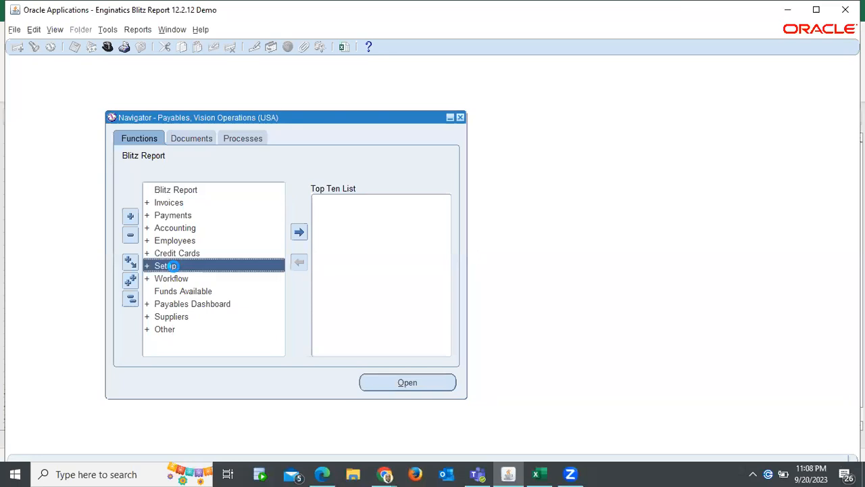
{"action": "double_click", "coordinate": [215, 270]}
{"action": "double_click", "coordinate": [174, 278]}
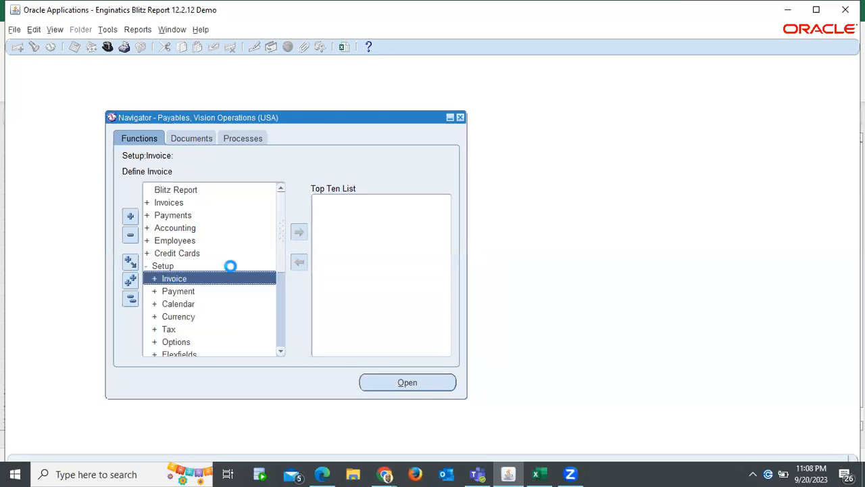
{"action": "left_click", "coordinate": [200, 304]}
Step: Back in Excel, complete B9 as "Nav: Setup -> Invoices -> Distribuiton Sets" and leave the workbook unsaved
{"action": "key", "text": "alt+Tab"}
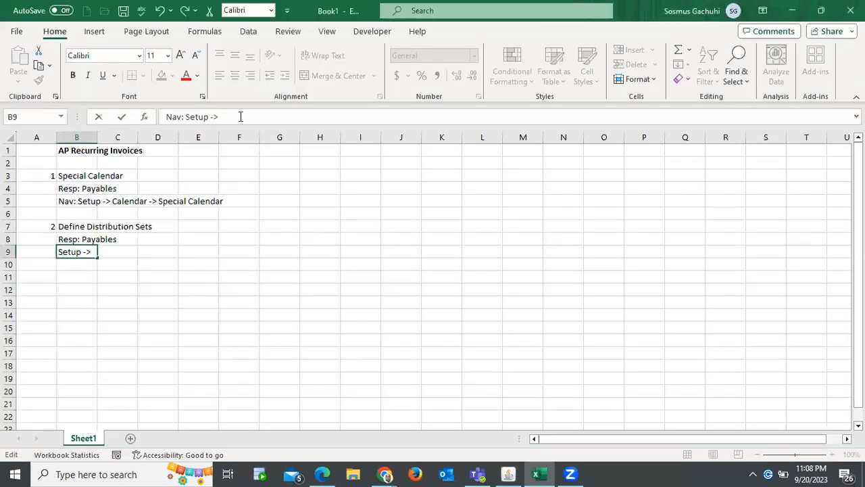
{"action": "type", "text": "nvoices -"}
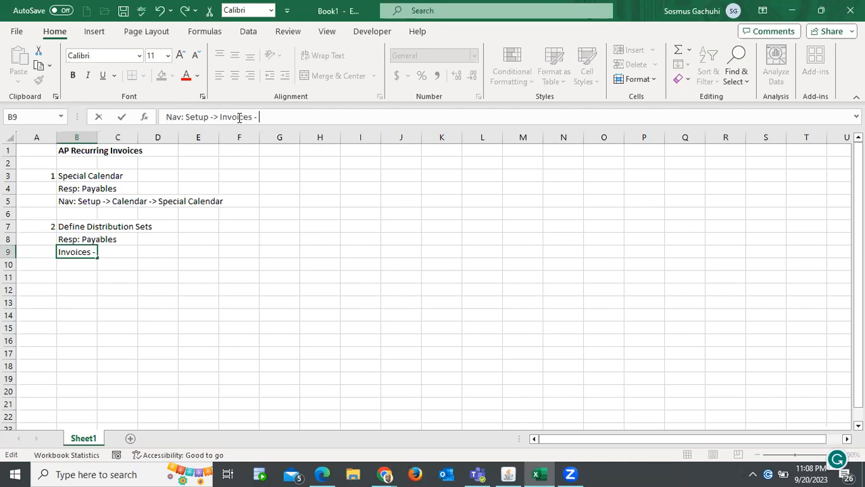
{"action": "type", "text": "> Distribuiton"}
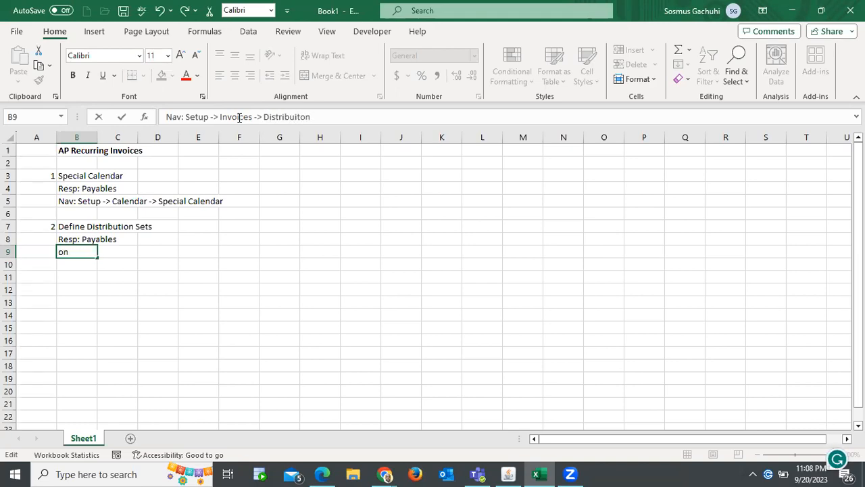
{"action": "type", "text": " Sets"}
{"action": "key", "text": "Return"}
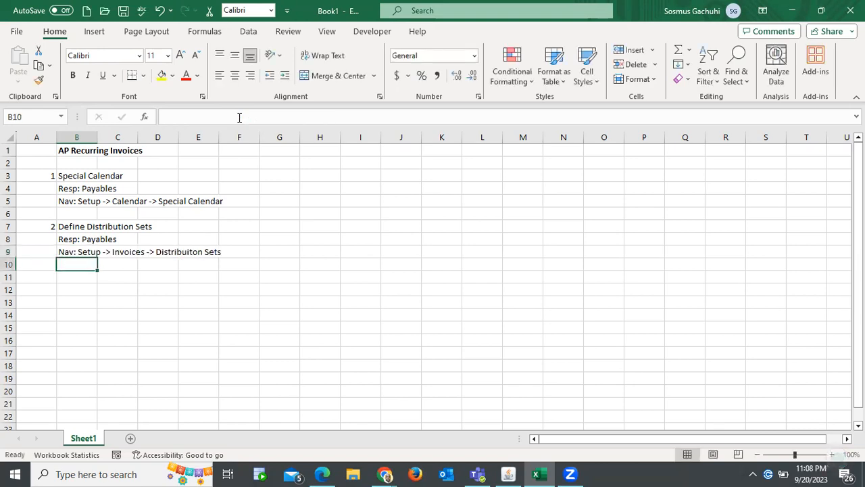
{"action": "key", "text": "ctrl+s"}
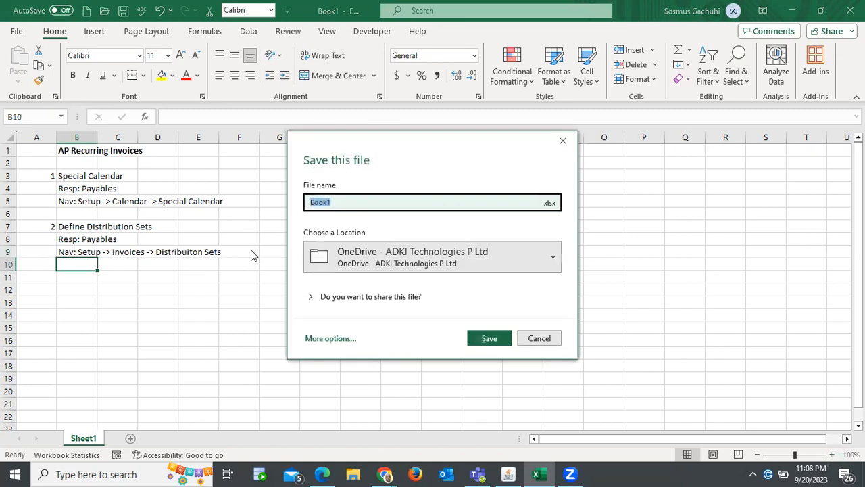
{"action": "left_click", "coordinate": [535, 340]}
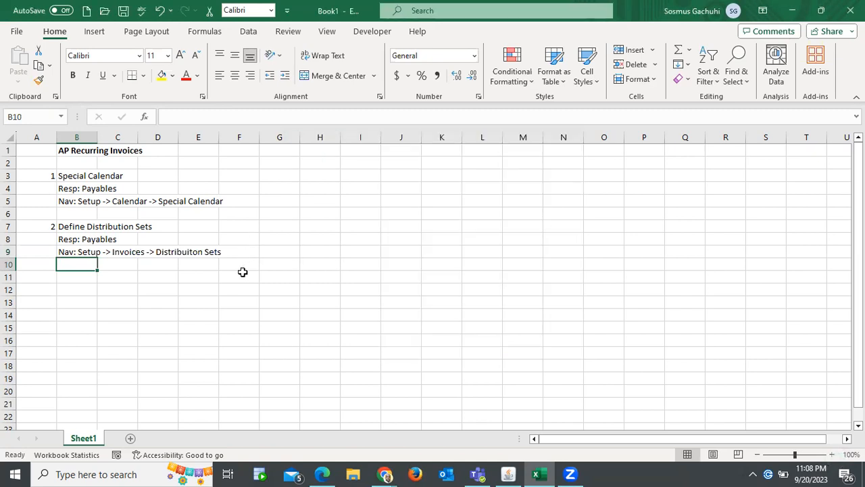
Step: Switch to Oracle Applications, open the Distribution Sets form and name the new set "Postage_Distribution_Set"
{"action": "key", "text": "alt+Tab"}
{"action": "double_click", "coordinate": [225, 305]}
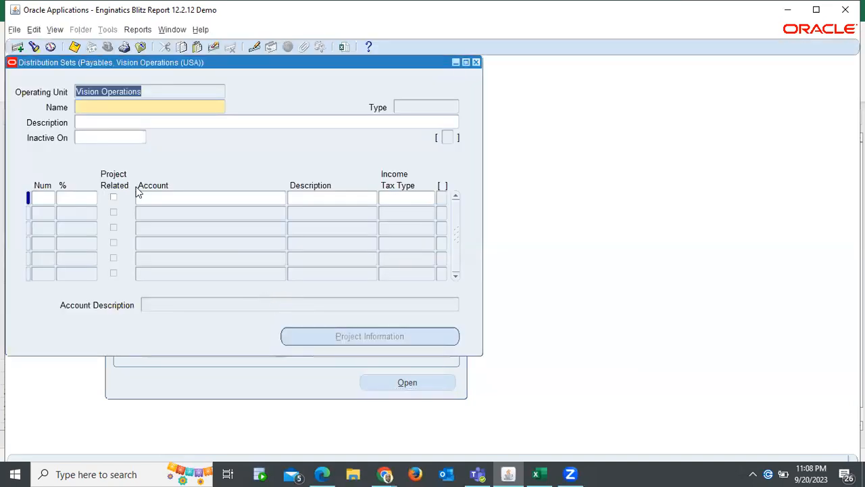
{"action": "left_click", "coordinate": [126, 108]}
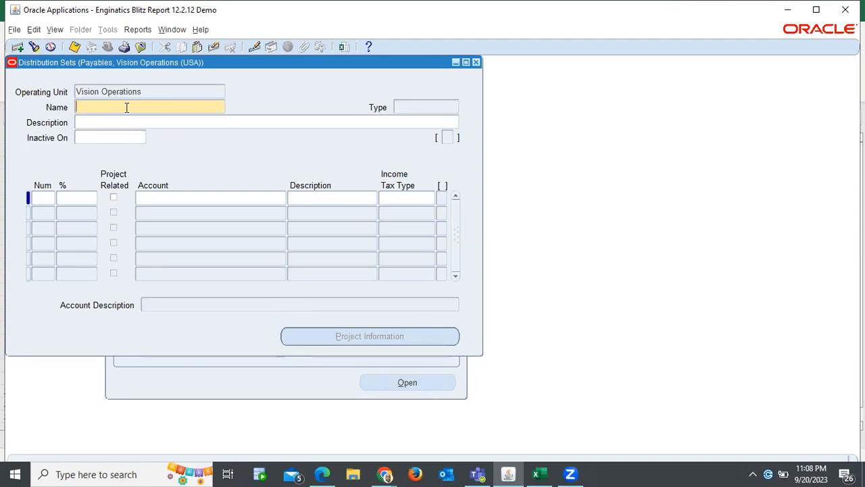
{"action": "type", "text": "Posatge"}
{"action": "key", "text": "BackSpace"}
{"action": "key", "text": "BackSpace"}
{"action": "key", "text": "BackSpace"}
{"action": "key", "text": "BackSpace"}
{"action": "type", "text": "tage"}
{"action": "left_click", "coordinate": [110, 105]}
{"action": "key", "text": "BackSpace"}
{"action": "type", "text": "_"}
{"action": "left_click", "coordinate": [154, 106]}
{"action": "key", "text": "BackSpace"}
{"action": "type", "text": "_"}
Step: Enter "Supplier Nairobi Postage Services" as the distribution set's description
{"action": "left_click", "coordinate": [126, 121]}
{"action": "type", "text": "P"}
{"action": "key", "text": "BackSpace"}
{"action": "type", "text": "For Suppli"}
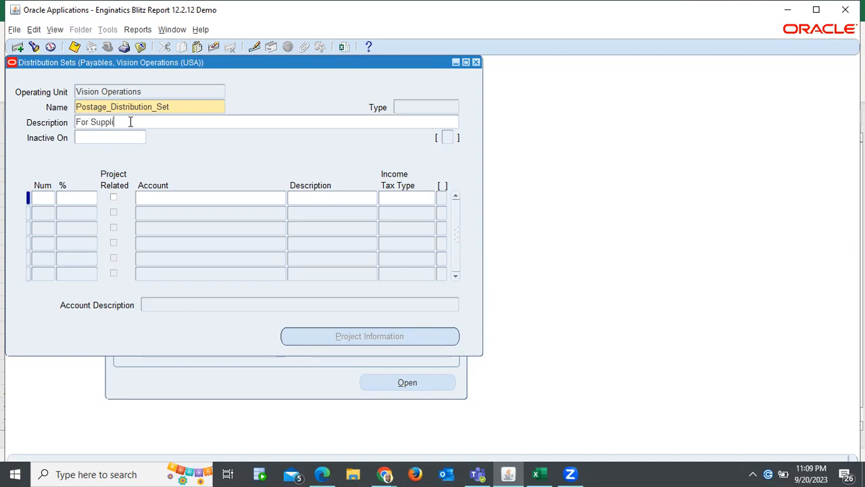
{"action": "type", "text": "er Nu"}
{"action": "type", "text": "irobi Postage Se"}
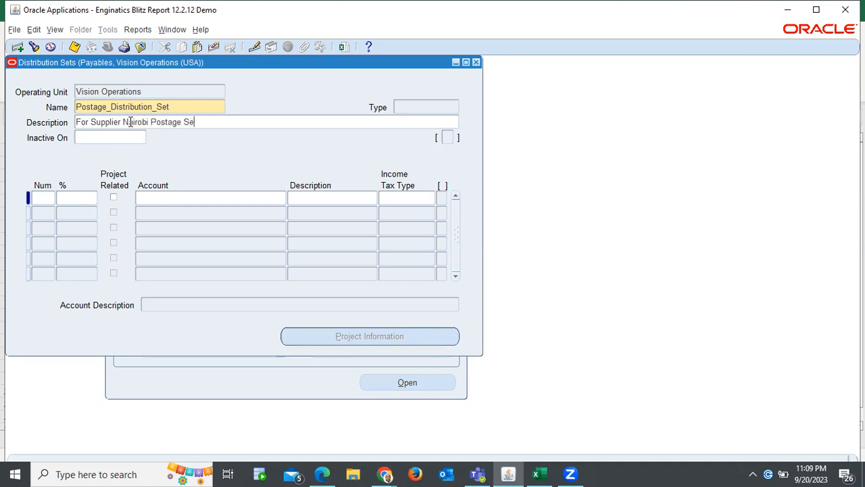
{"action": "type", "text": "rvices"}
{"action": "left_click", "coordinate": [92, 121]}
{"action": "key", "text": "BackSpace"}
{"action": "key", "text": "BackSpace"}
{"action": "key", "text": "BackSpace"}
{"action": "key", "text": "BackSpace"}
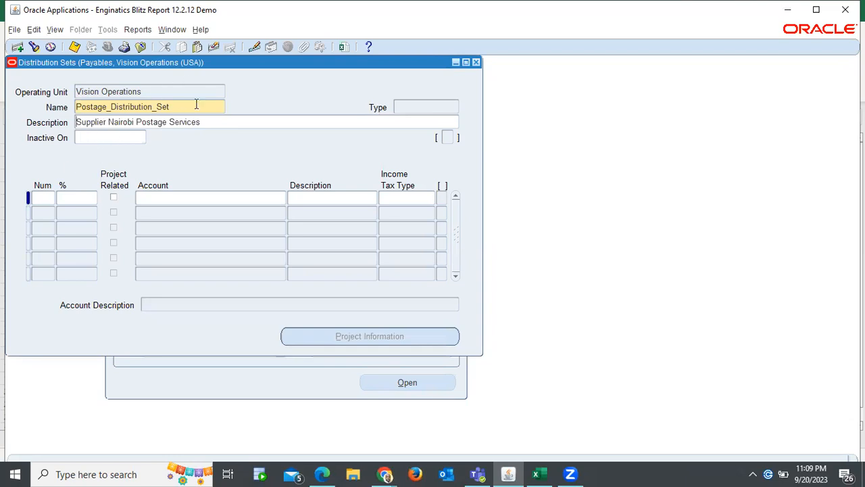
Step: Start distribution line 1 of Postage_Distribution_Set with a percentage of 0, leaving the inactive date blank
{"action": "left_click", "coordinate": [116, 137]}
{"action": "double_click", "coordinate": [115, 137]}
{"action": "left_click", "coordinate": [44, 197]}
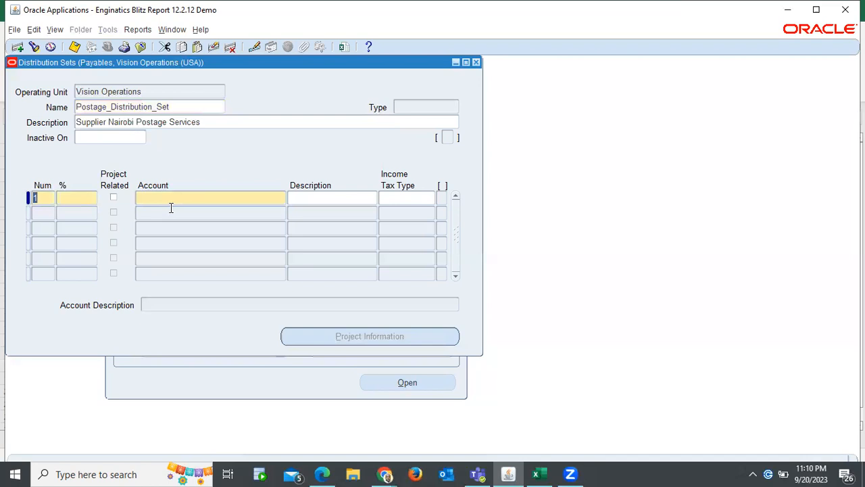
{"action": "left_click", "coordinate": [58, 196]}
{"action": "type", "text": "0"}
{"action": "key", "text": "Tab"}
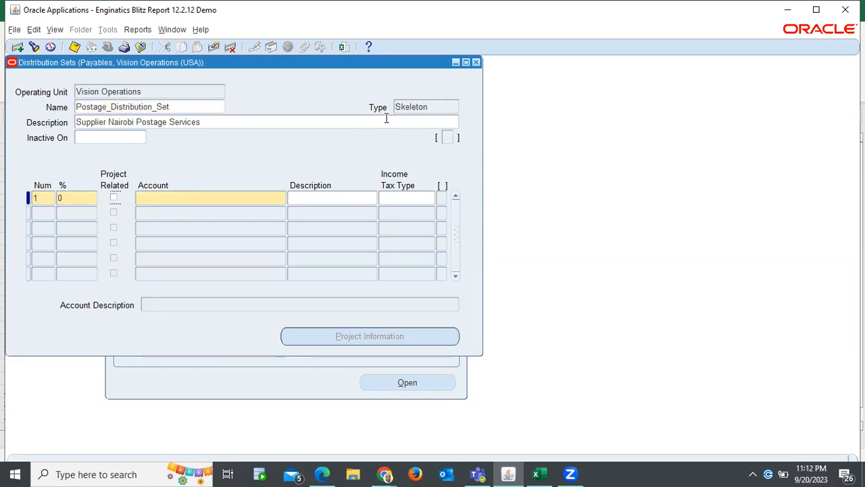
{"action": "left_click", "coordinate": [164, 198]}
{"action": "left_click", "coordinate": [113, 197]}
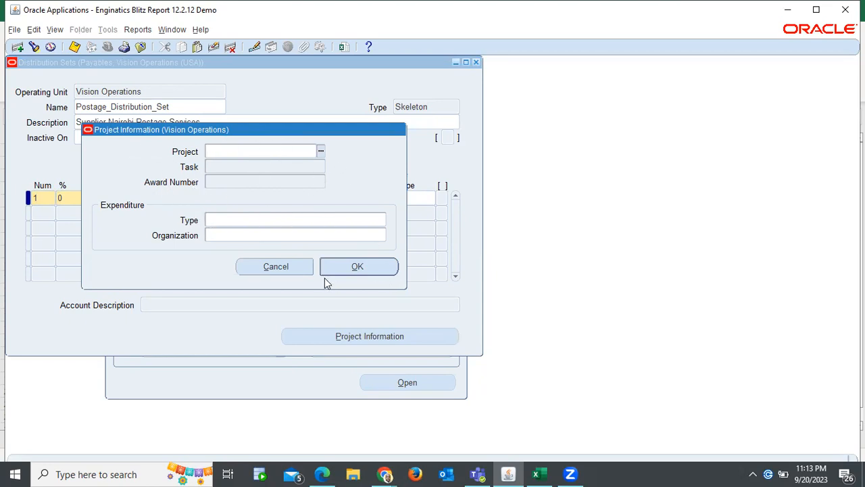
{"action": "left_click", "coordinate": [285, 267]}
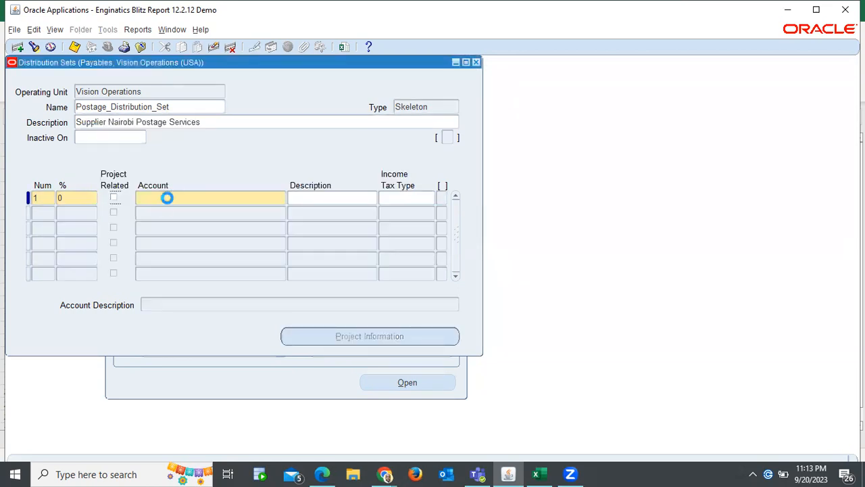
Step: Assign line 1's account using the Payables account alias
{"action": "left_click", "coordinate": [166, 198]}
{"action": "key", "text": "ctrl+l"}
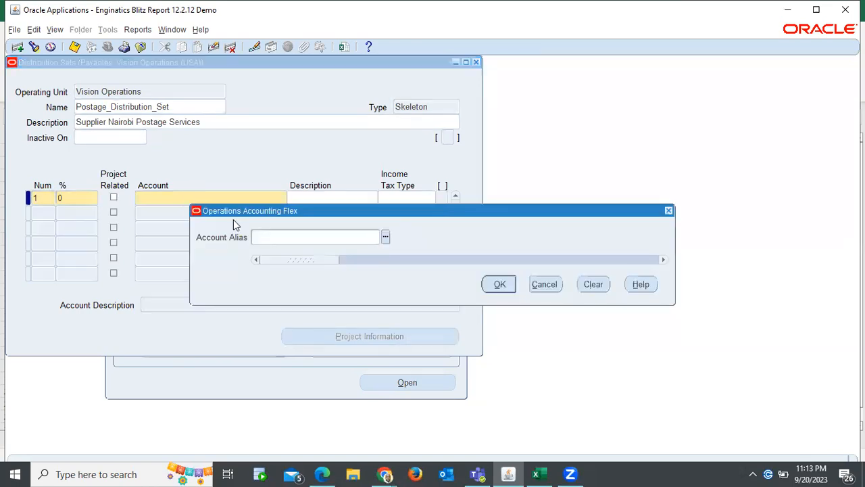
{"action": "key", "text": "Tab"}
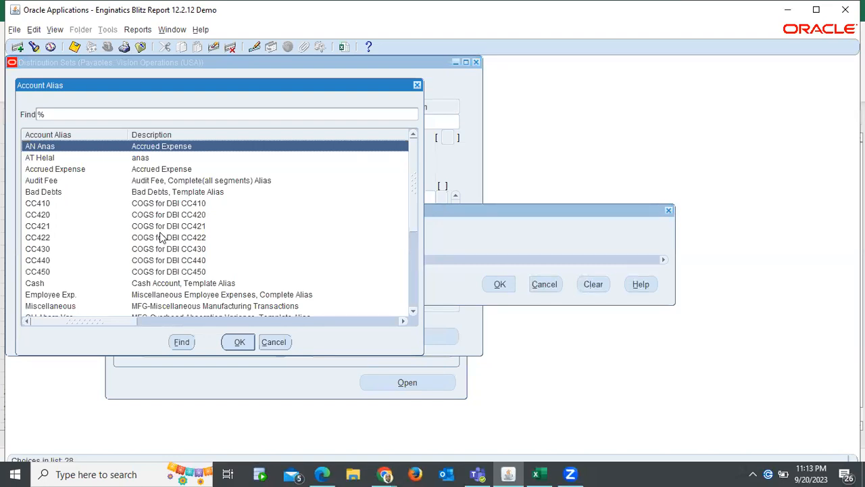
{"action": "scroll", "coordinate": [161, 237], "scroll_direction": "down", "scroll_amount": 4}
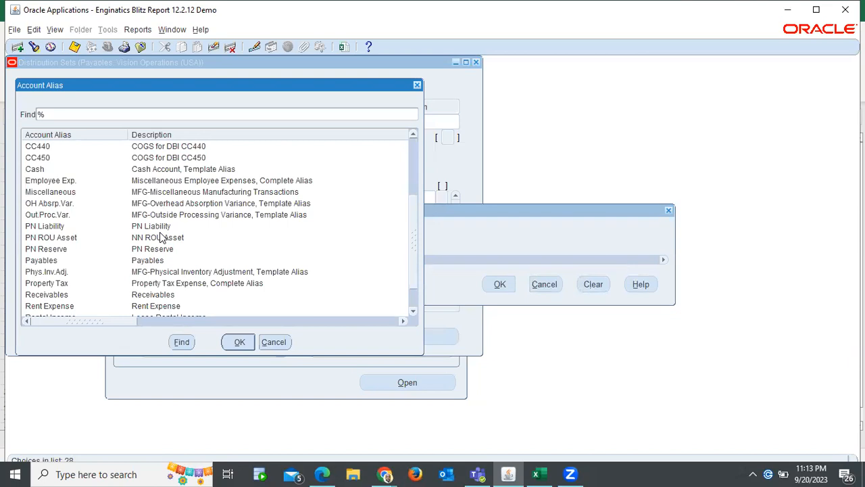
{"action": "left_click", "coordinate": [144, 263]}
{"action": "double_click", "coordinate": [143, 263]}
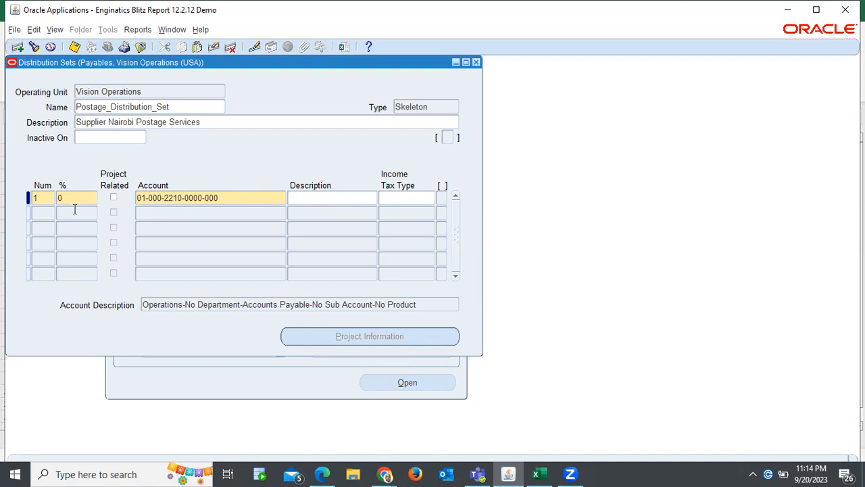
Step: Add distribution line 2 with a percentage of 0 and assign its account using the Accrued Expense alias
{"action": "left_click", "coordinate": [42, 215]}
{"action": "left_click", "coordinate": [68, 213]}
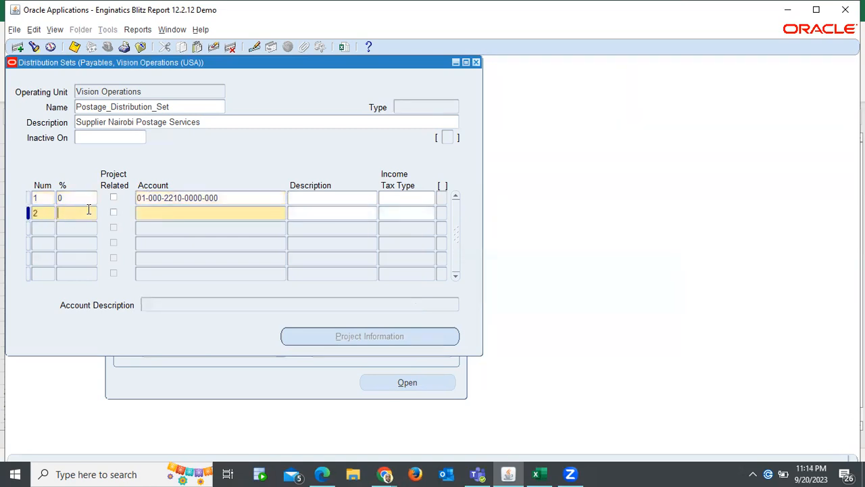
{"action": "type", "text": "0"}
{"action": "left_click", "coordinate": [87, 209]}
{"action": "left_click", "coordinate": [162, 213]}
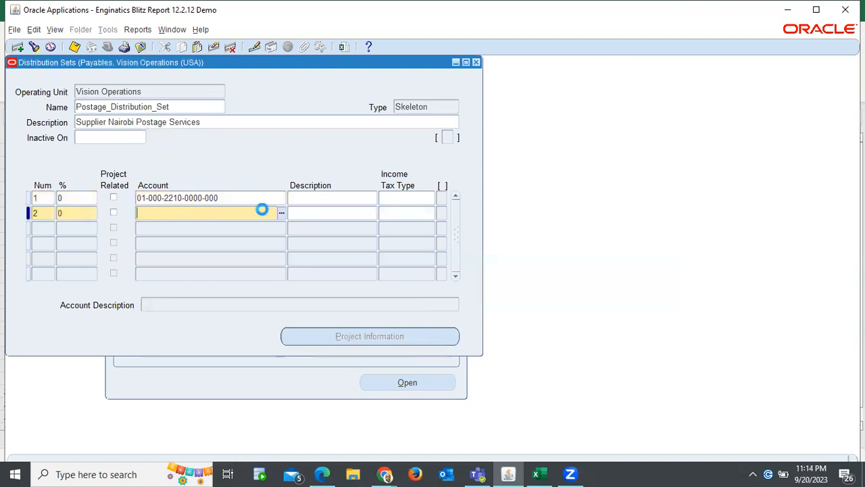
{"action": "key", "text": "ctrl+l"}
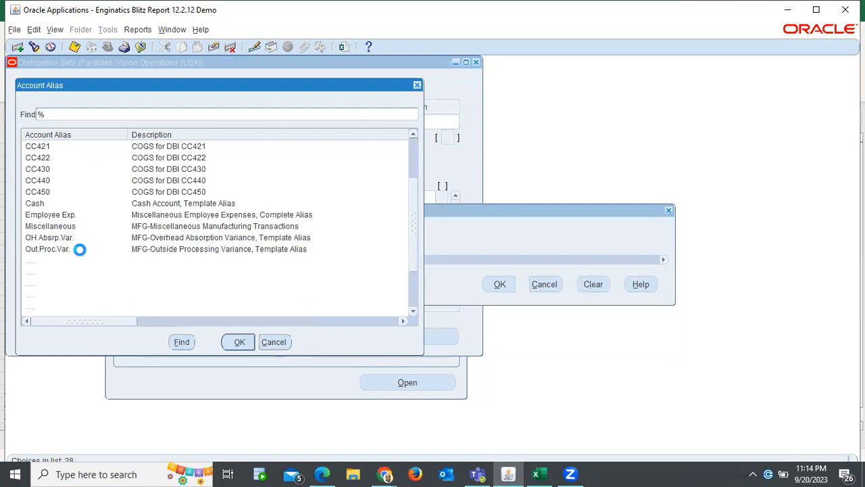
{"action": "left_click", "coordinate": [167, 173]}
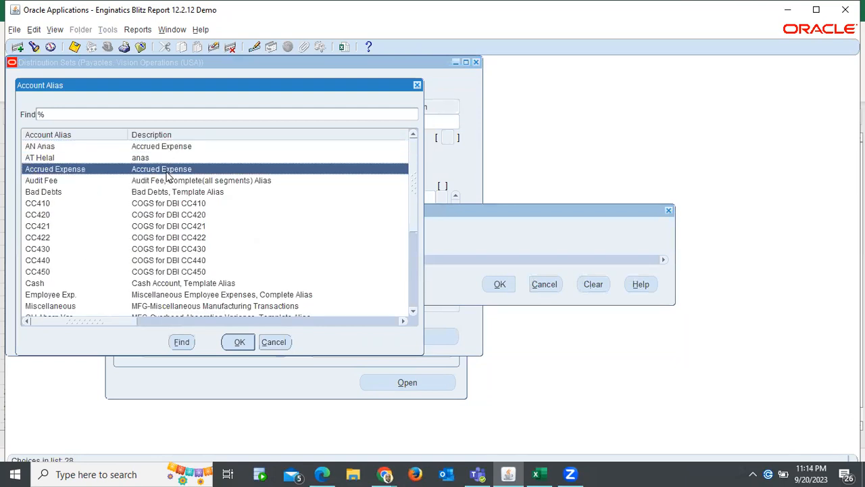
{"action": "double_click", "coordinate": [168, 172]}
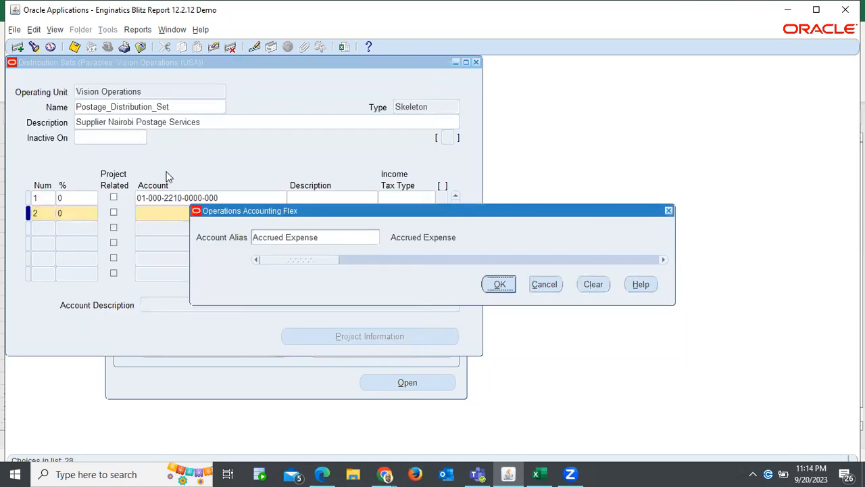
{"action": "key", "text": "Return"}
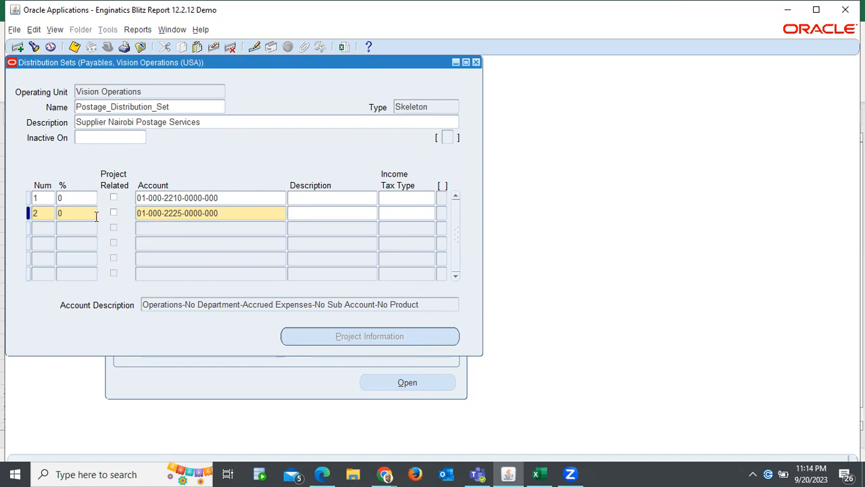
Step: Set the distribution percentages to 20 for line 1 and 80 for line 2
{"action": "left_click", "coordinate": [71, 197]}
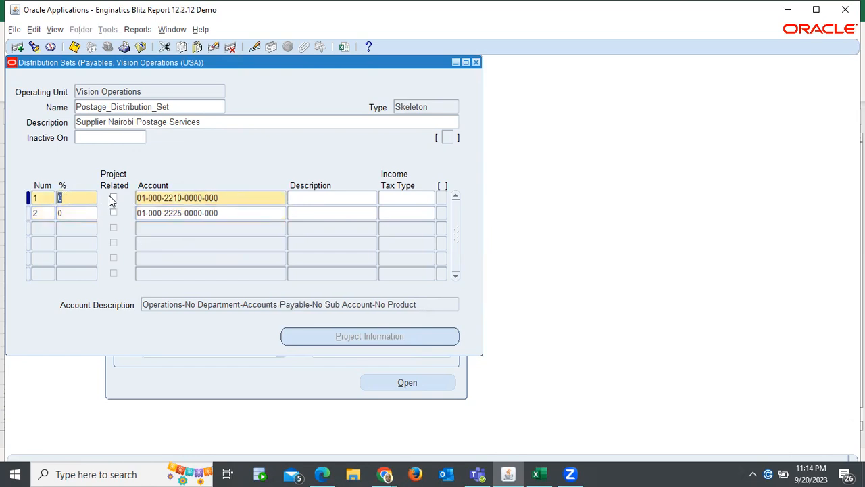
{"action": "type", "text": "20"}
{"action": "key", "text": "Tab"}
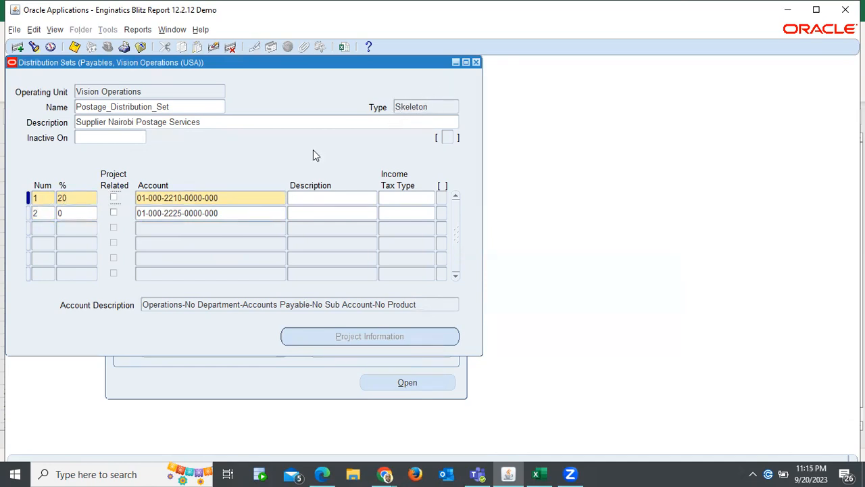
{"action": "left_click", "coordinate": [70, 214]}
{"action": "type", "text": "80"}
{"action": "key", "text": "Tab"}
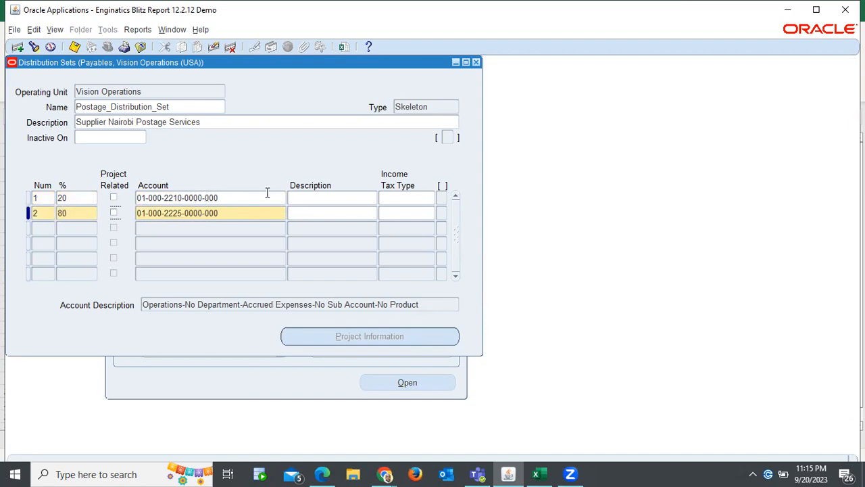
Step: Try to save the distribution set with line 2's percentage set to 0
{"action": "left_click", "coordinate": [69, 212]}
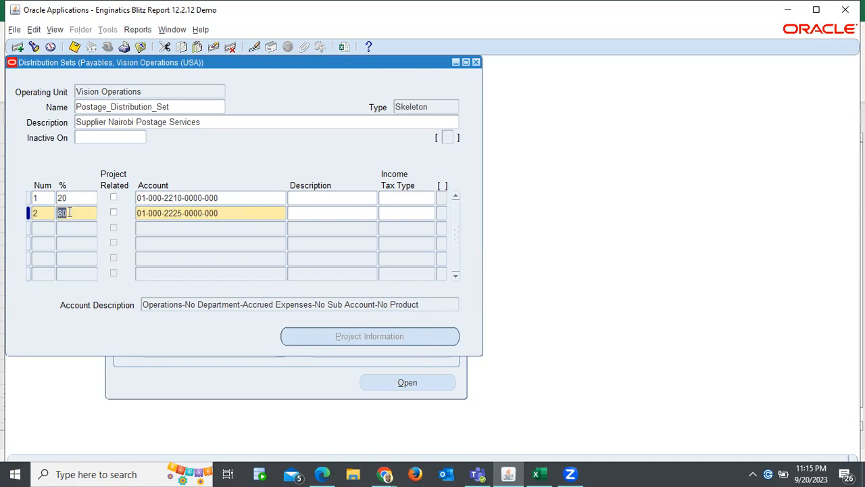
{"action": "type", "text": "0"}
{"action": "key", "text": "Tab"}
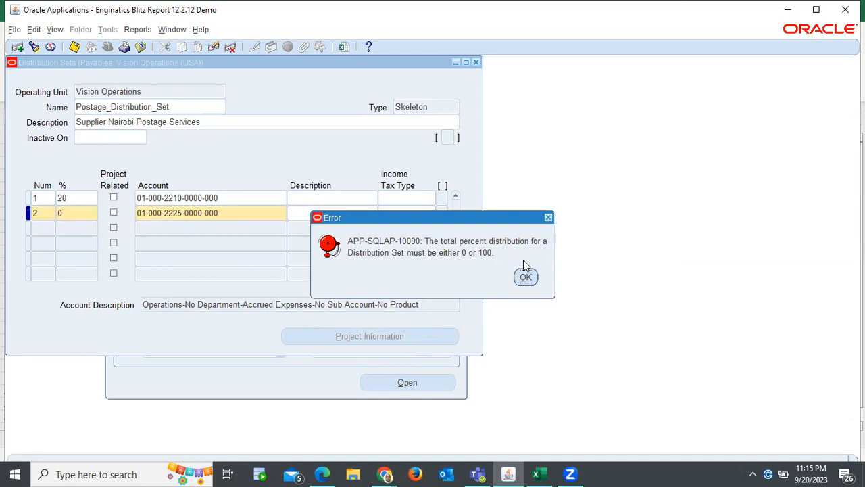
{"action": "left_click", "coordinate": [526, 277]}
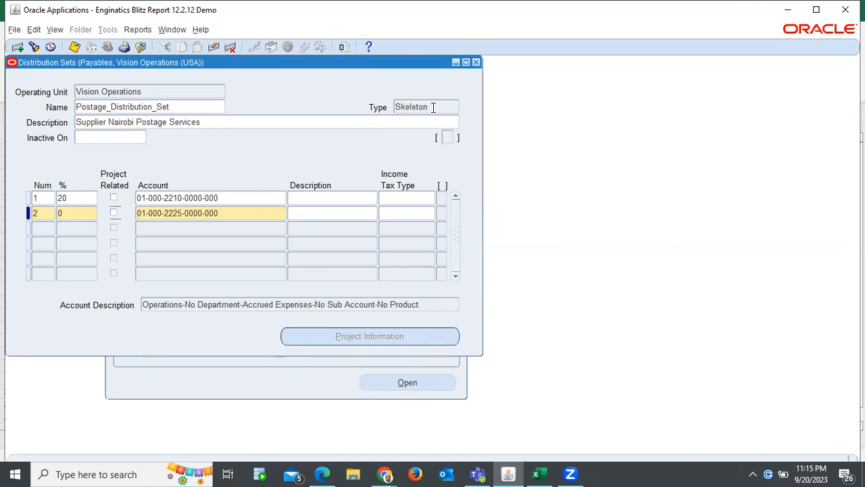
Step: Set line 2's percentage to 80 and save the distribution set
{"action": "left_click", "coordinate": [68, 211]}
{"action": "double_click", "coordinate": [69, 212]}
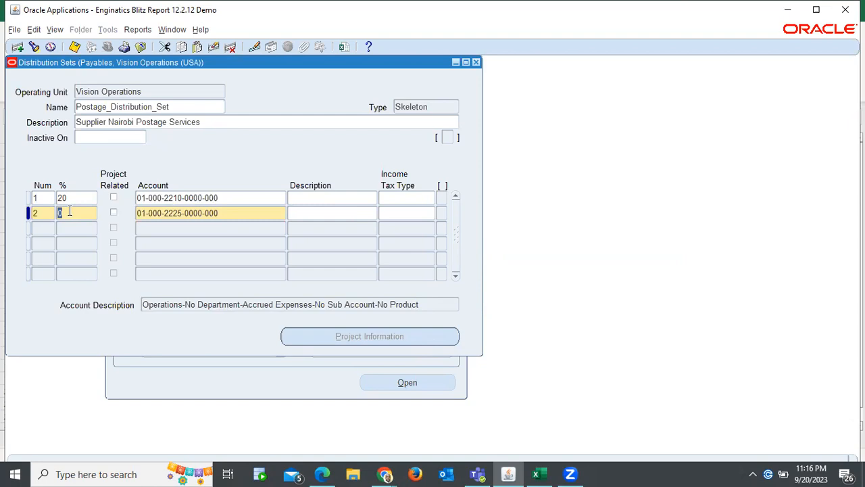
{"action": "type", "text": "80"}
{"action": "key", "text": "Tab"}
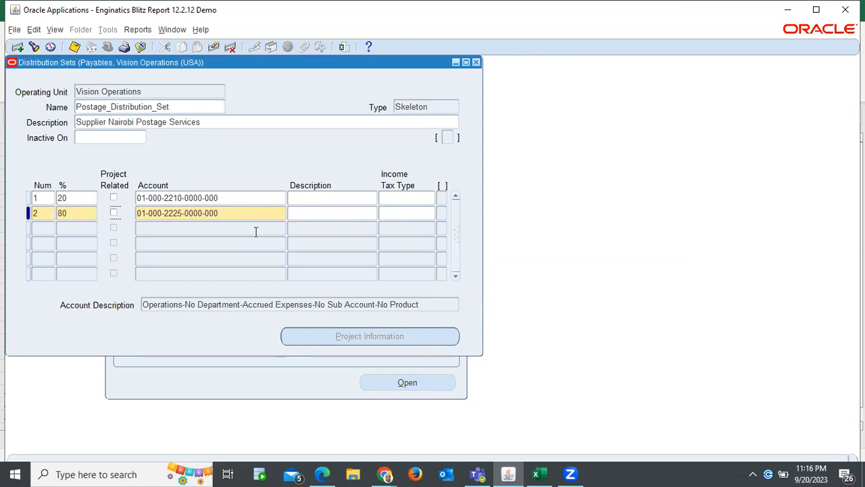
{"action": "key", "text": "ctrl+s"}
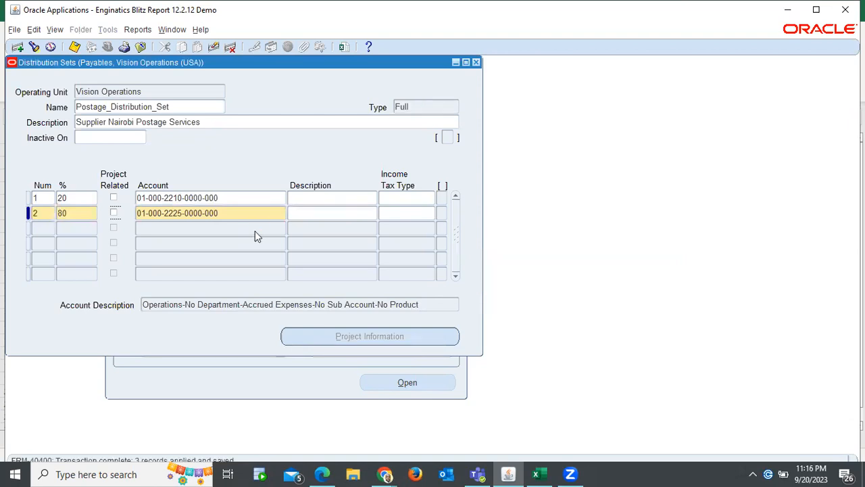
Step: Close the Distribution Sets form and switch to the Excel workbook
{"action": "left_click", "coordinate": [419, 106]}
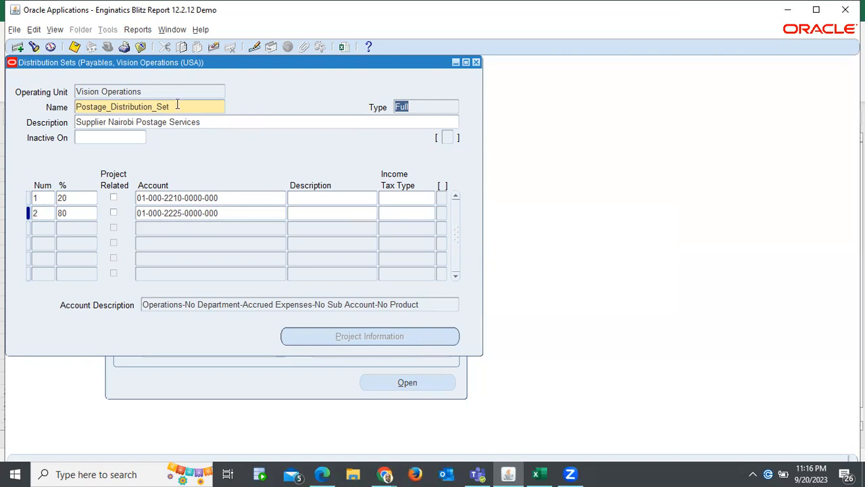
{"action": "left_click", "coordinate": [476, 63]}
{"action": "key", "text": "alt+Tab"}
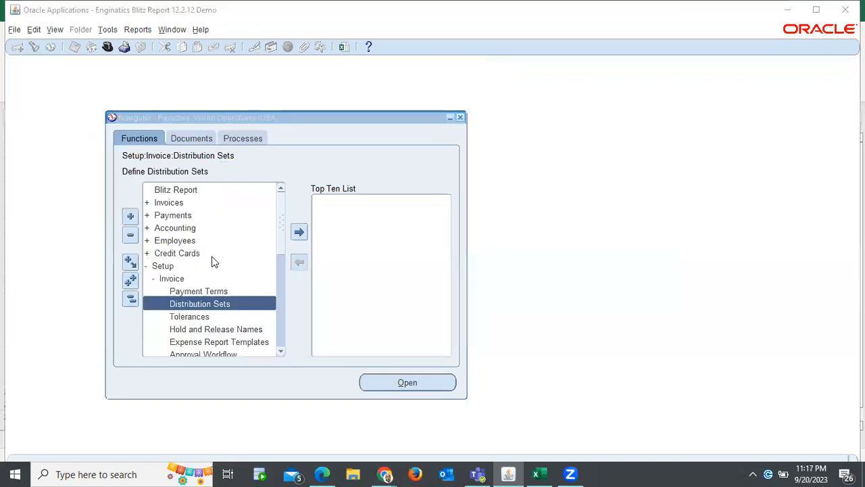
Step: Add the third setup item with 3 in A11 and "Create Recurring template" in B11
{"action": "left_click", "coordinate": [75, 273]}
{"action": "key", "text": "Left"}
{"action": "type", "text": "3"}
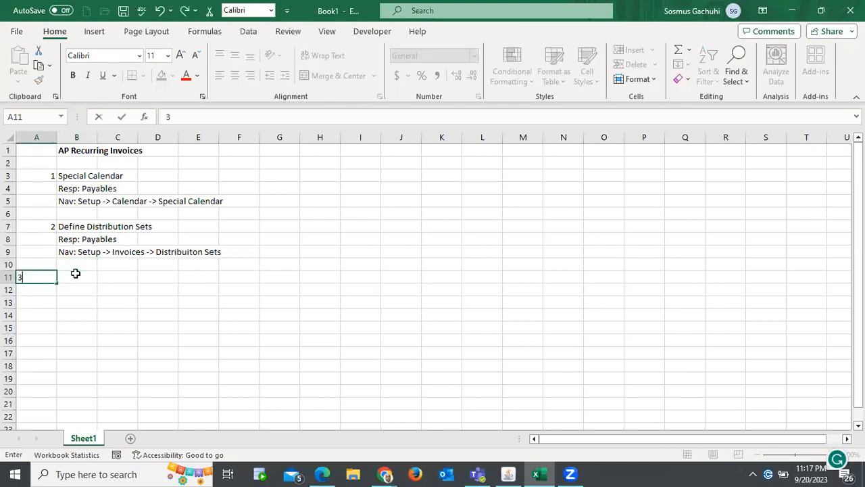
{"action": "left_click", "coordinate": [75, 274]}
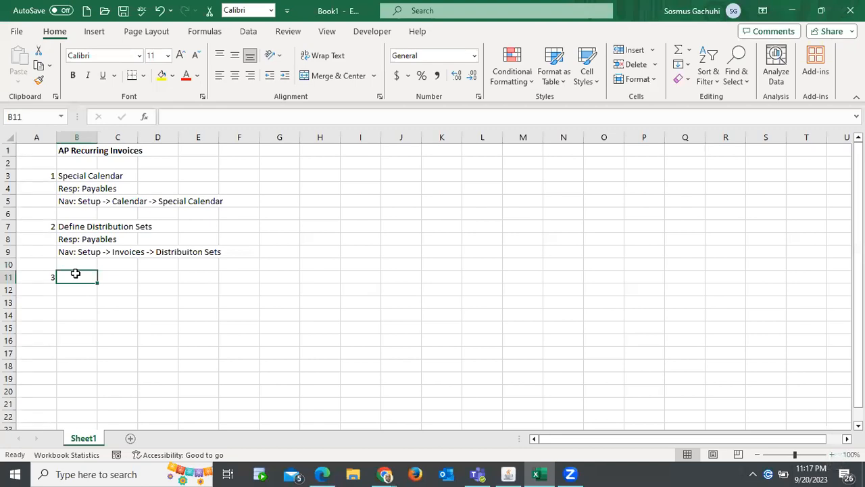
{"action": "type", "text": "Create Recurring template"}
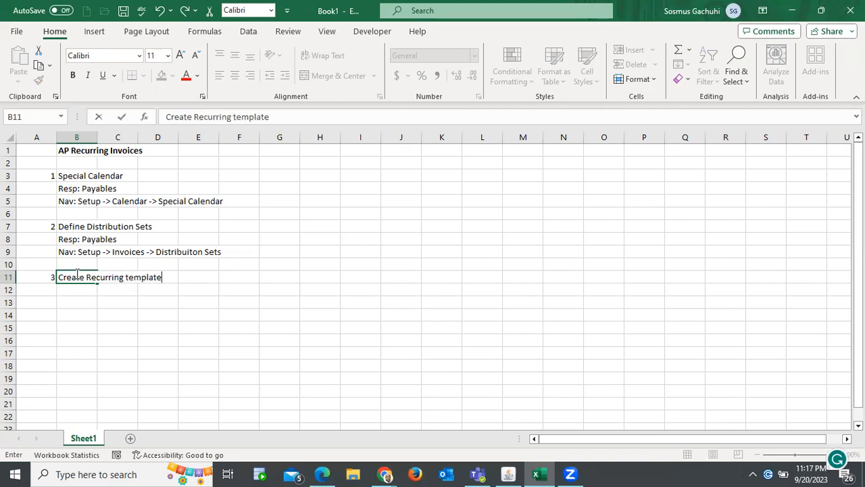
{"action": "key", "text": "Return"}
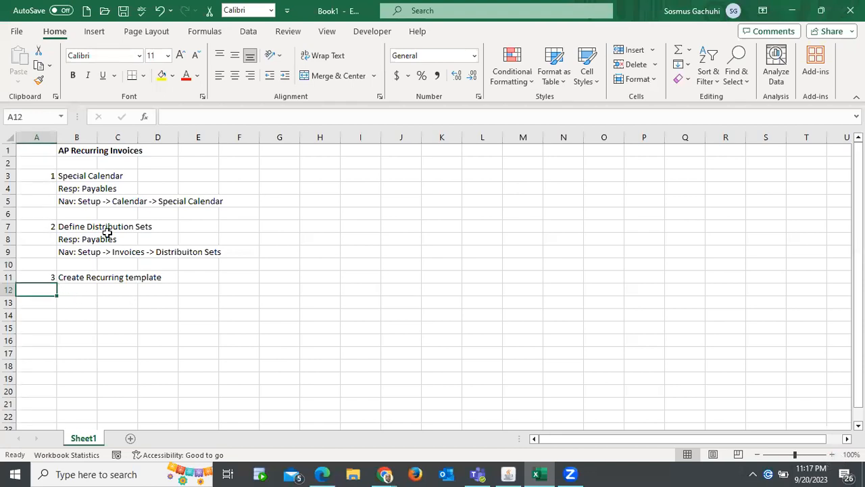
Step: Copy the responsibility line from B4 into B12 and the navigation line from B9 into B13
{"action": "left_click", "coordinate": [71, 188]}
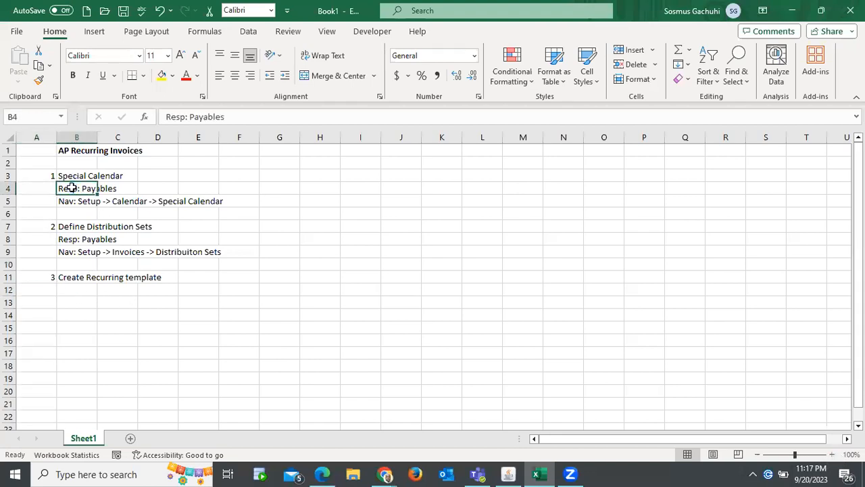
{"action": "key", "text": "ctrl+c"}
{"action": "left_click", "coordinate": [73, 289]}
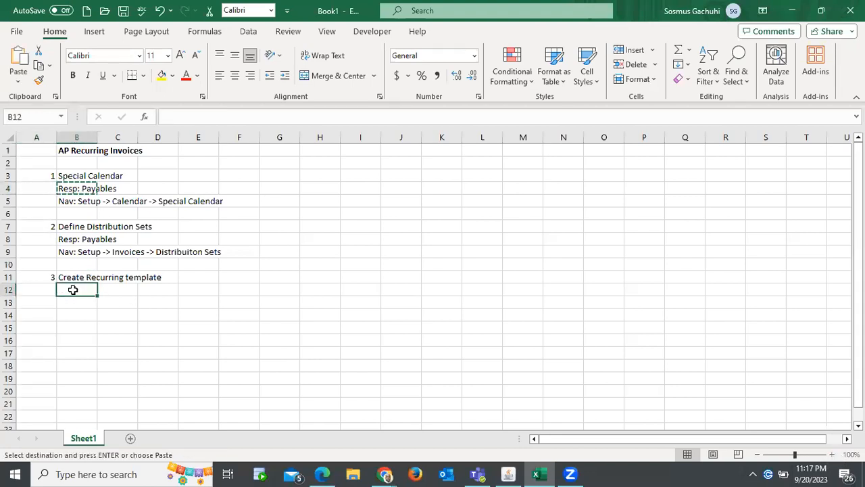
{"action": "key", "text": "ctrl+v"}
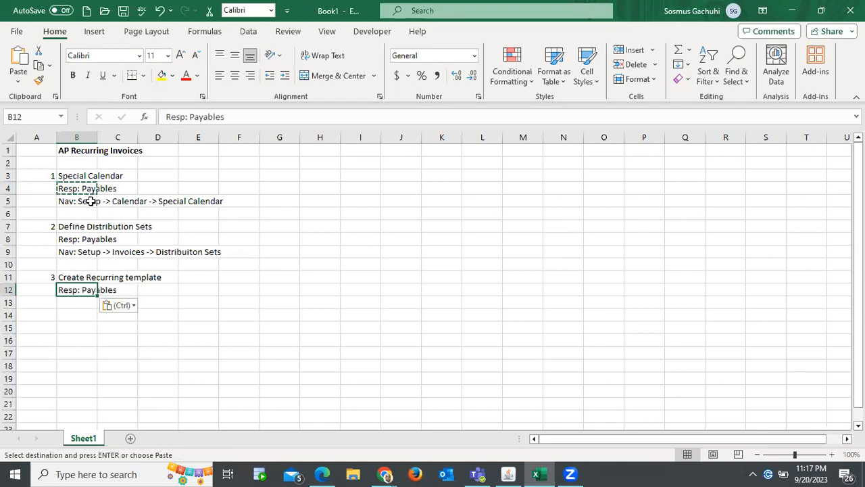
{"action": "left_click", "coordinate": [73, 302]}
{"action": "left_click", "coordinate": [75, 248]}
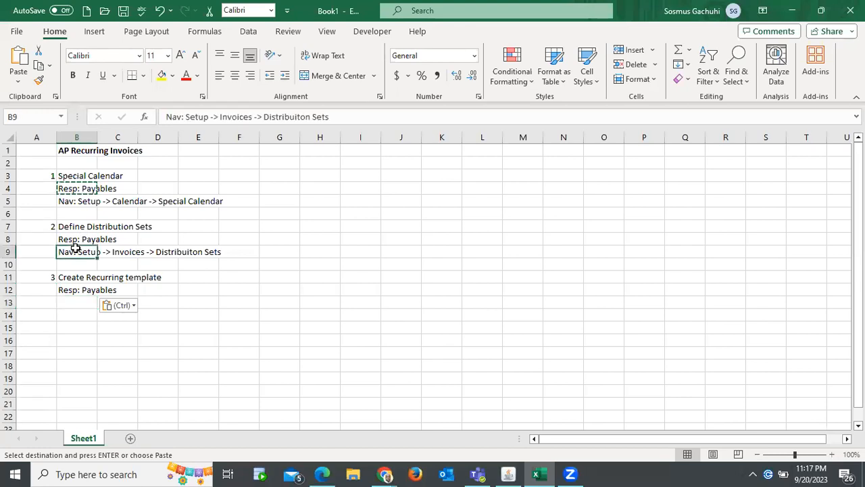
{"action": "key", "text": "ctrl+c"}
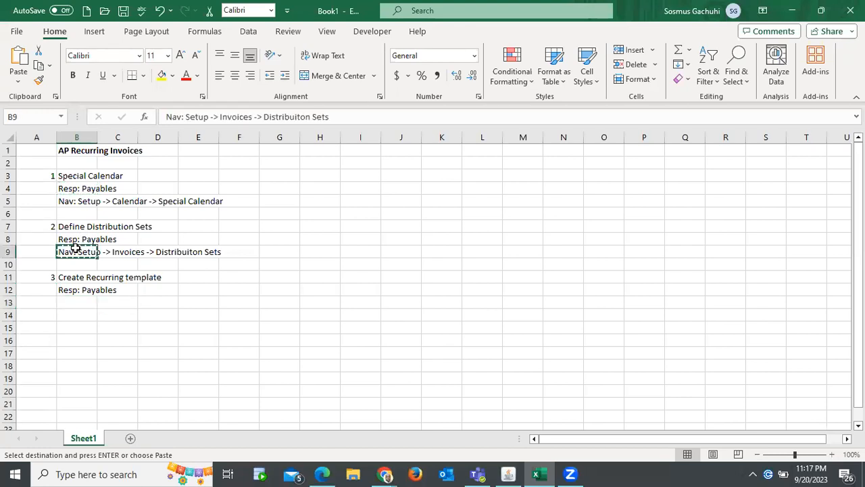
{"action": "left_click", "coordinate": [78, 300]}
{"action": "key", "text": "ctrl+v"}
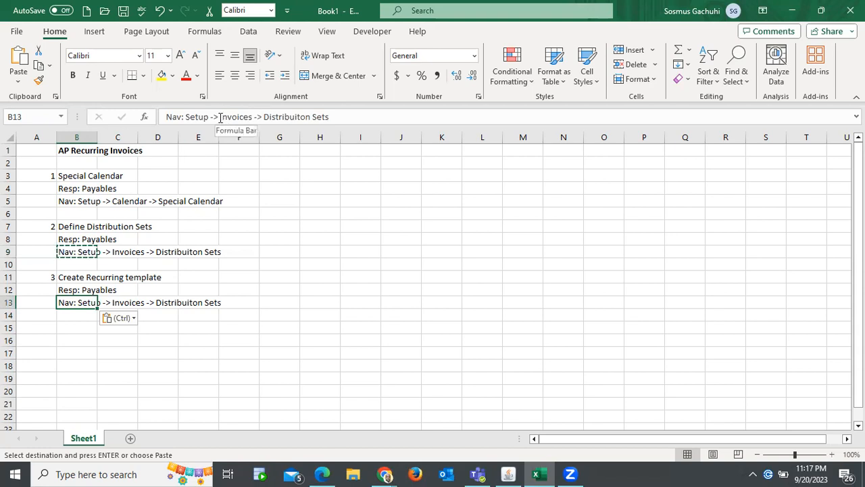
Step: Remove "Distribuiton Sets" and the "Setup ->" part from the navigation text in B13, leaving the Invoices part
{"action": "left_click_drag", "start_coordinate": [263, 117], "coordinate": [361, 118]}
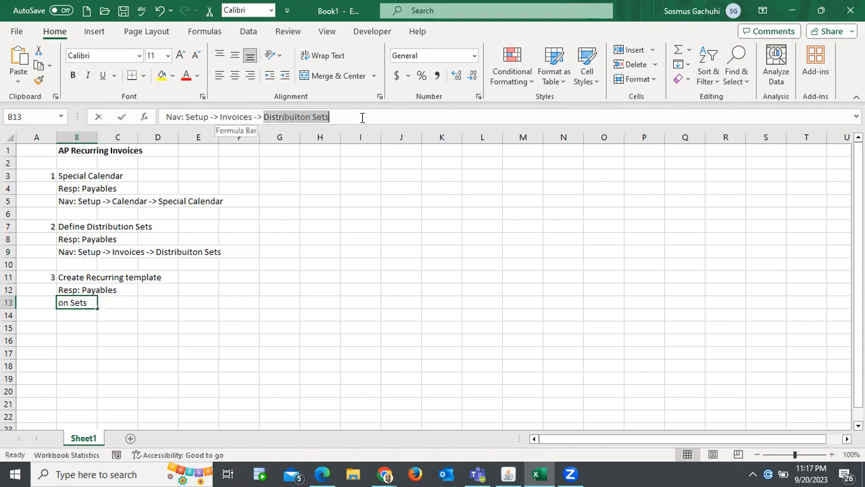
{"action": "key", "text": "BackSpace"}
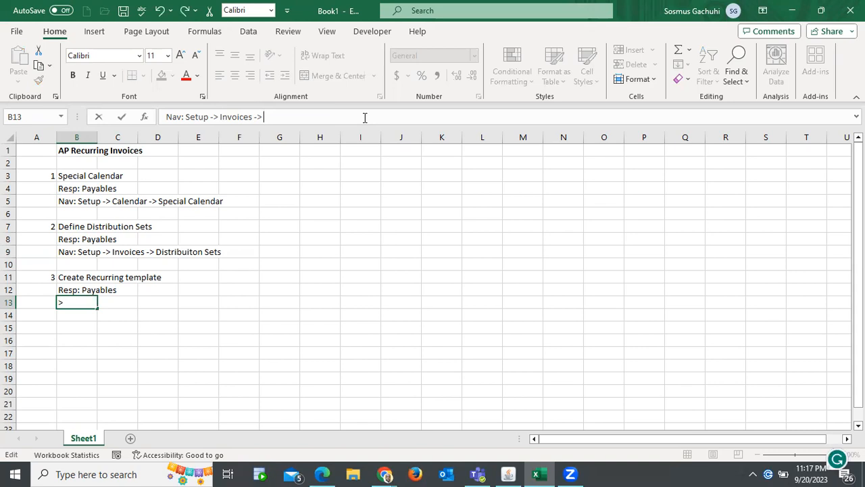
{"action": "key", "text": "alt+Tab"}
{"action": "key", "text": "alt+Tab"}
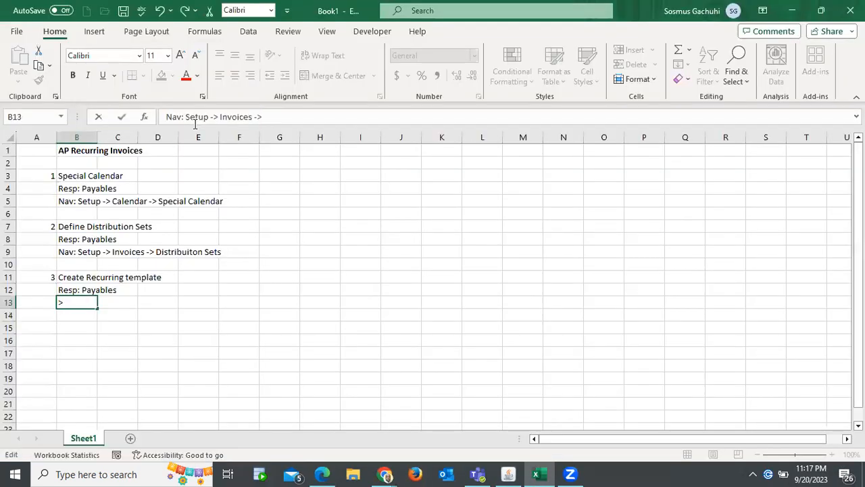
{"action": "key", "text": "BackSpace"}
{"action": "key", "text": "BackSpace"}
{"action": "key", "text": "BackSpace"}
{"action": "key", "text": "BackSpace"}
{"action": "key", "text": "BackSpace"}
{"action": "key", "text": "BackSpace"}
{"action": "key", "text": "BackSpace"}
{"action": "key", "text": "BackSpace"}
{"action": "key", "text": "BackSpace"}
{"action": "key", "text": "BackSpace"}
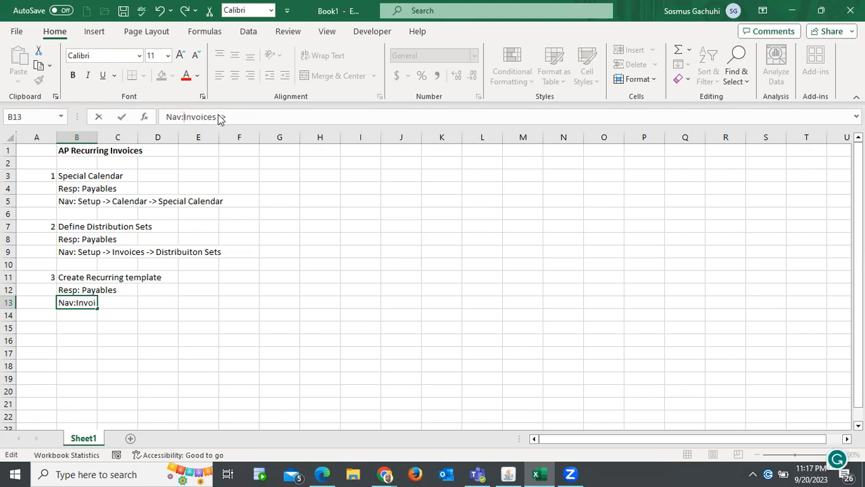
Step: Expand Invoices in the Oracle Applications Navigator, and in Excel extend B13 to "Nav: Invoices -> Entry ->"
{"action": "key", "text": "alt+Tab"}
{"action": "left_click", "coordinate": [179, 204]}
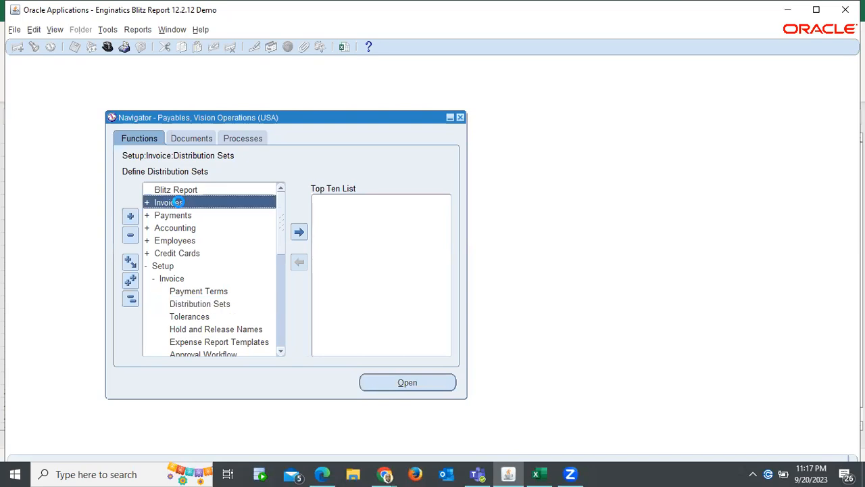
{"action": "double_click", "coordinate": [178, 202]}
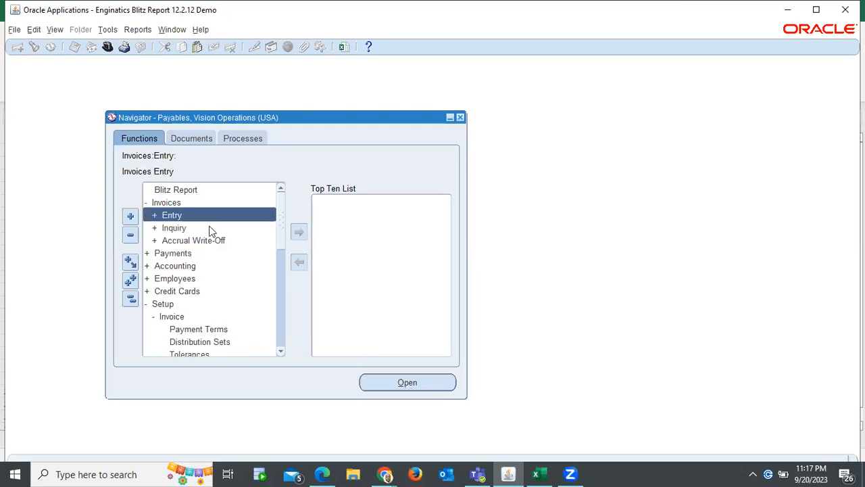
{"action": "key", "text": "alt+Tab"}
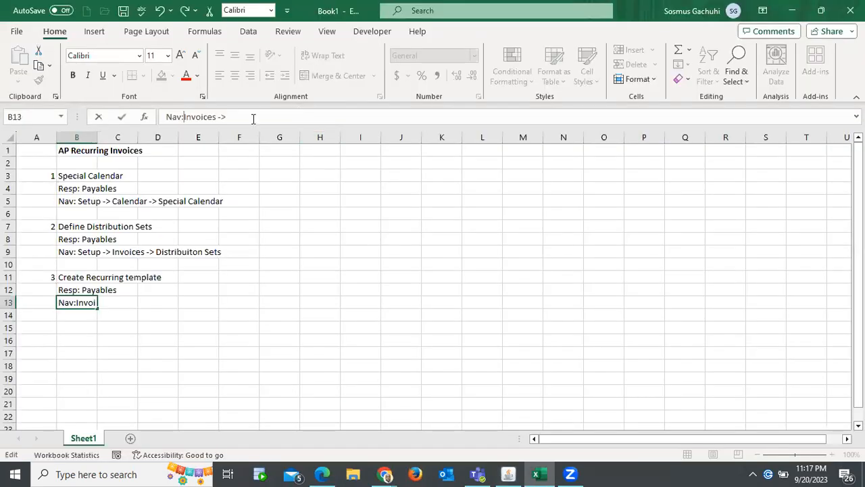
{"action": "left_click", "coordinate": [184, 116]}
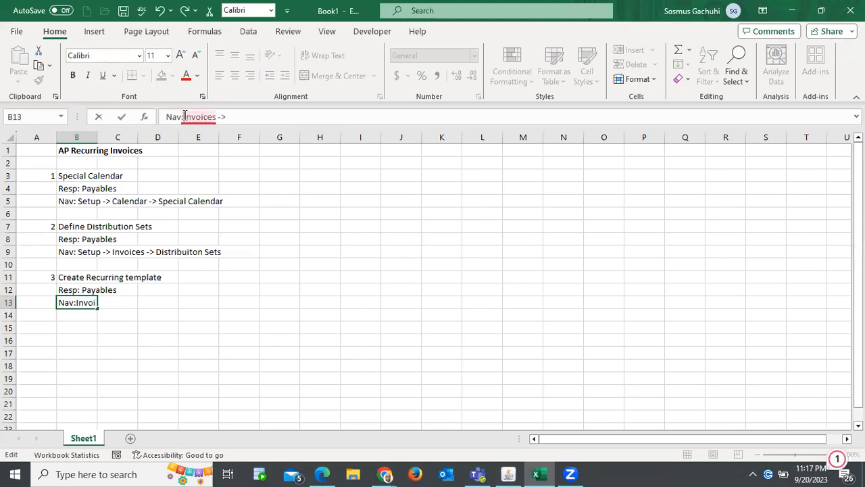
{"action": "left_click", "coordinate": [232, 115]}
{"action": "type", "text": "Entry"}
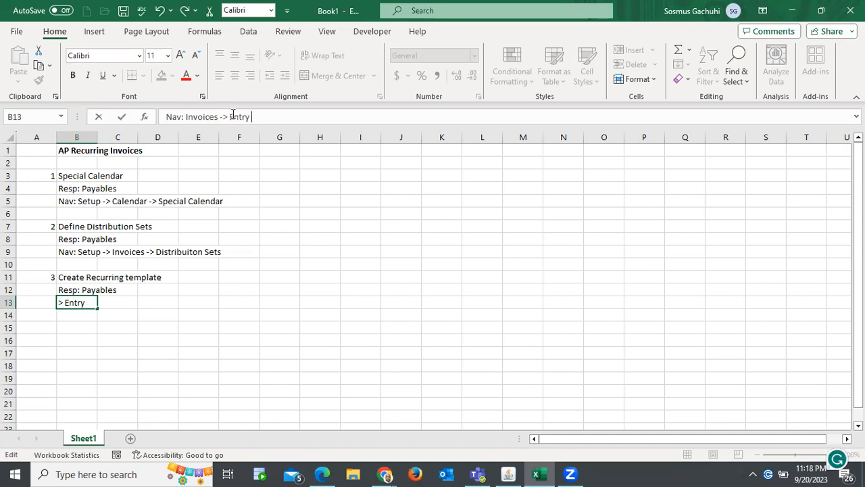
{"action": "type", "text": " ->"}
Step: Find Recurring Invoices under Entry in the Oracle Navigator and complete B13 in Excel as "Nav: Invoices -> Entry -> Recurring Invoices"
{"action": "key", "text": "alt+Tab"}
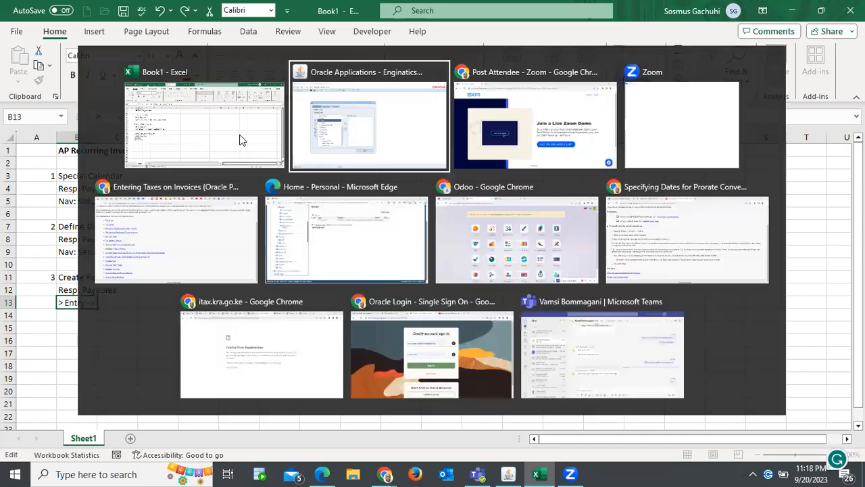
{"action": "key", "text": "Return"}
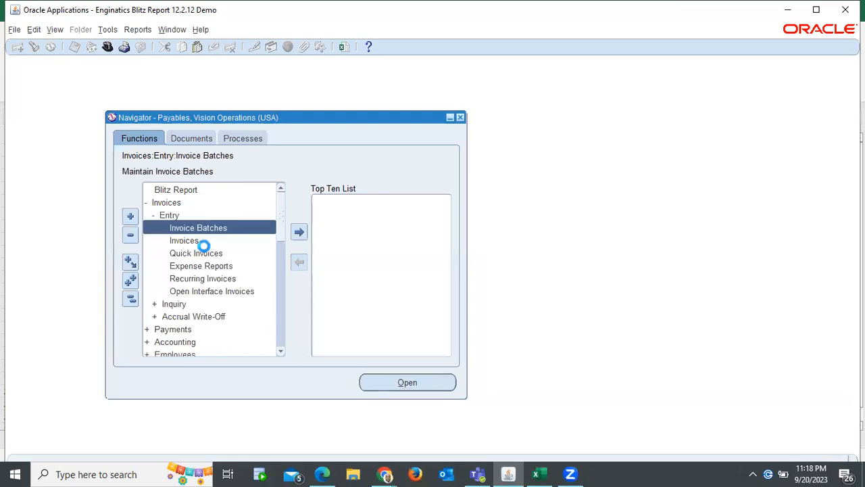
{"action": "left_click", "coordinate": [208, 279]}
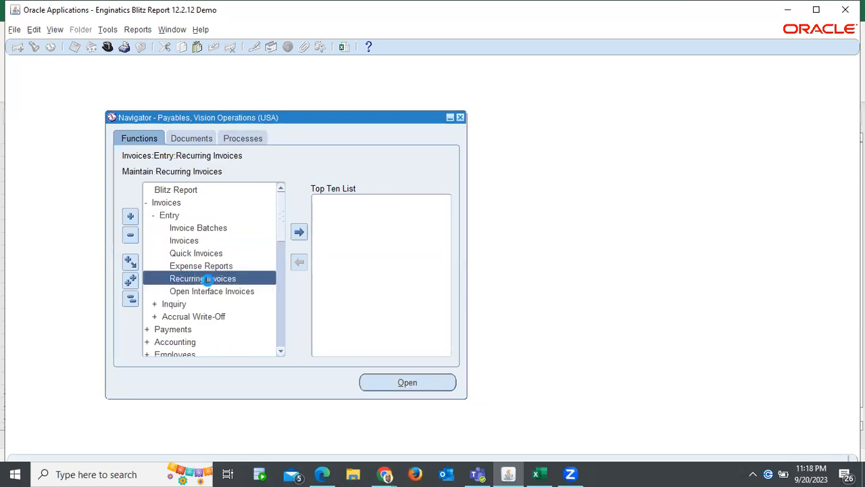
{"action": "key", "text": "alt+Tab"}
{"action": "type", "text": "Recurring Invoices"}
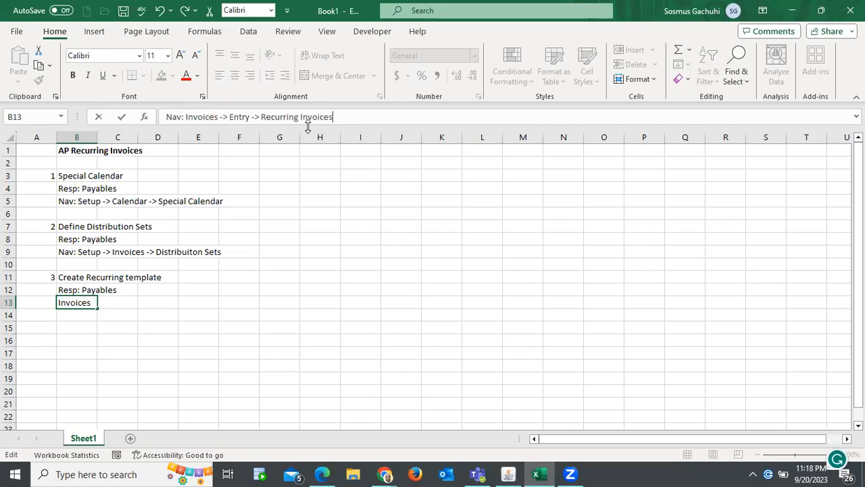
{"action": "key", "text": "Return"}
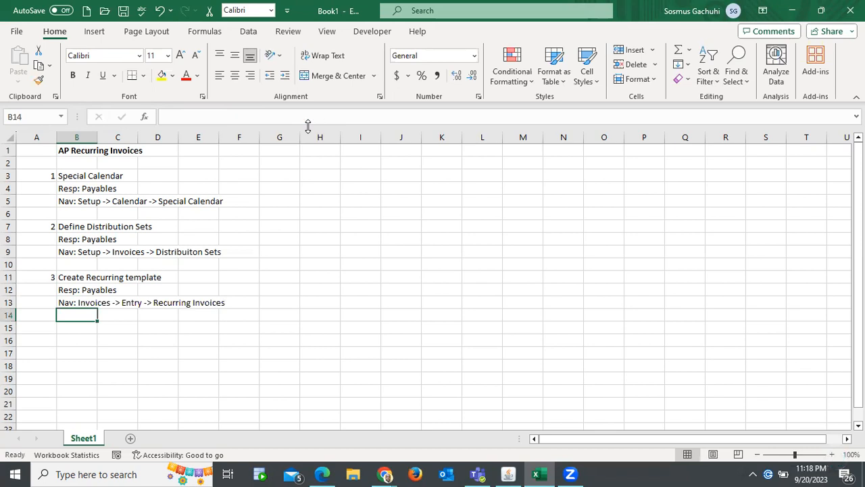
{"action": "left_click", "coordinate": [166, 320]}
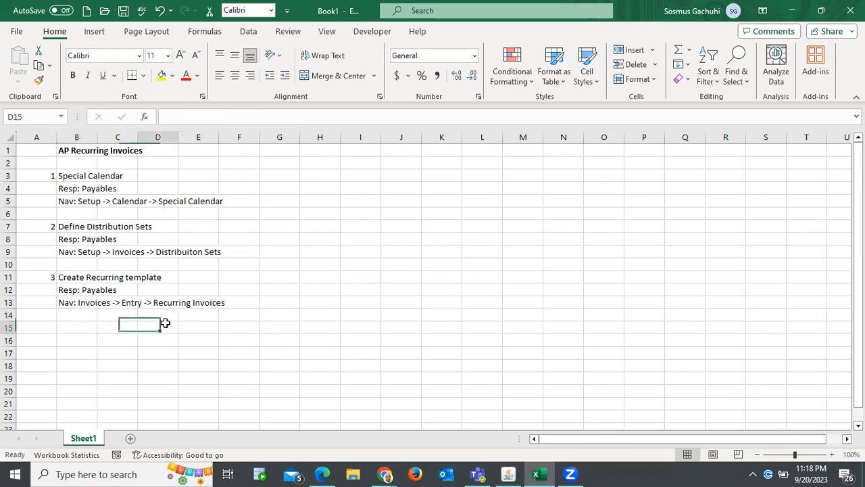
Step: Switch to Oracle Applications and open the Recurring Invoices form
{"action": "key", "text": "alt+Tab"}
{"action": "key", "text": "Return"}
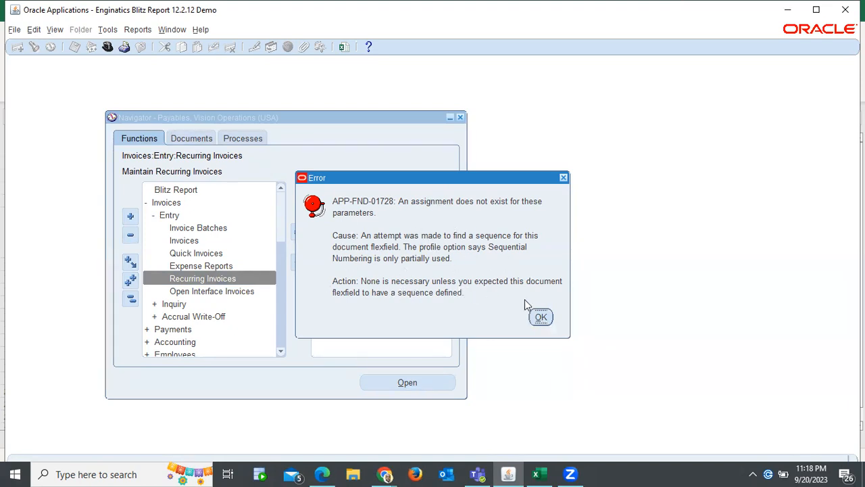
{"action": "left_click", "coordinate": [540, 317]}
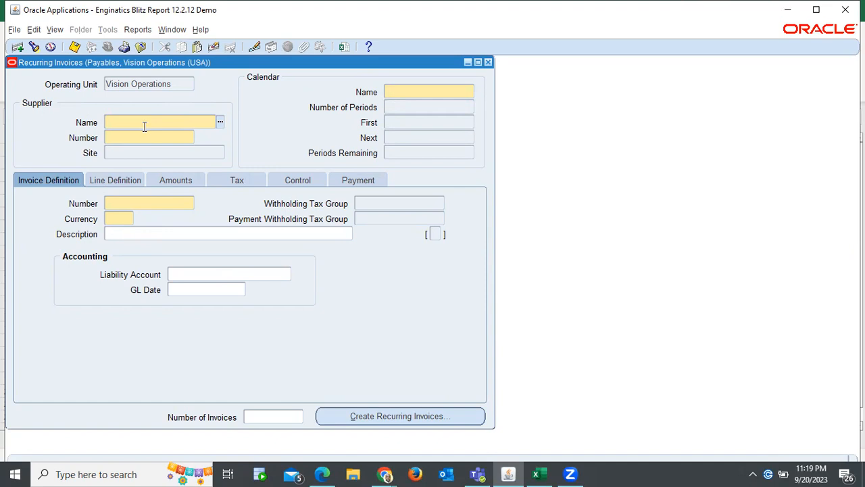
Step: Select Nairobi Vendor as the supplier of the recurring invoice template
{"action": "type", "text": "Nair"}
{"action": "key", "text": "Tab"}
{"action": "double_click", "coordinate": [154, 198]}
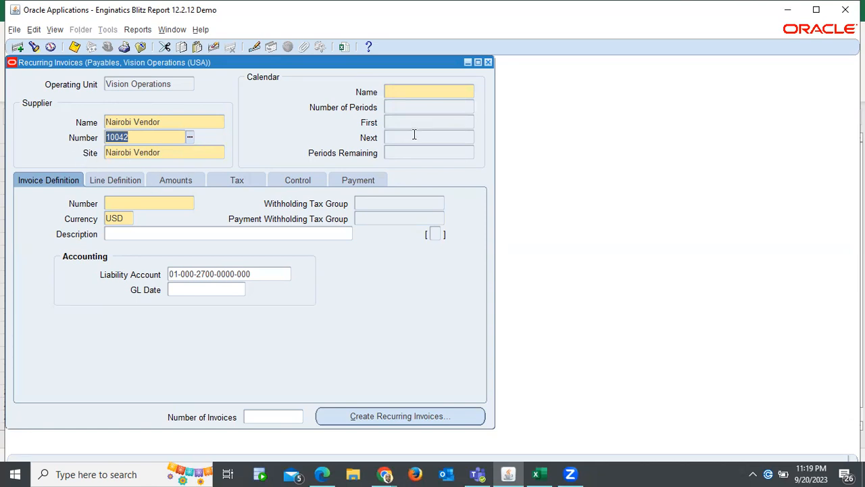
Step: Assign the Postage Cal calendar to the template and set its number of periods to 11
{"action": "left_click", "coordinate": [419, 95]}
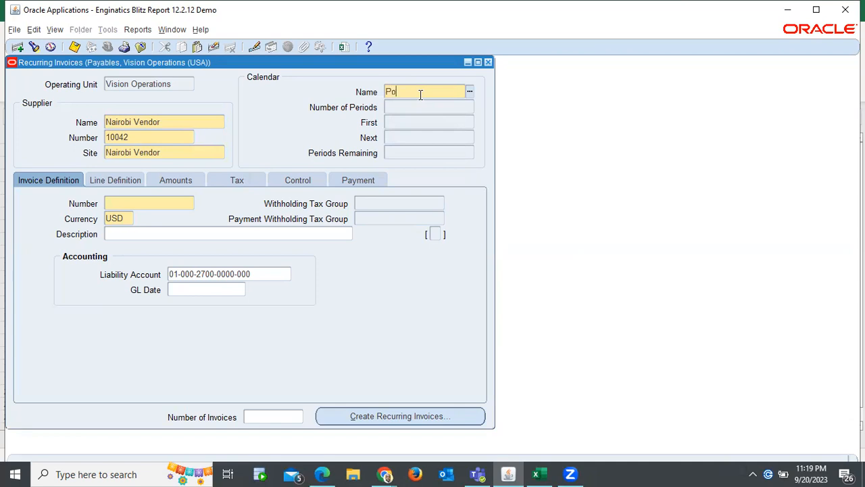
{"action": "left_click", "coordinate": [419, 94]}
{"action": "key", "text": "Tab"}
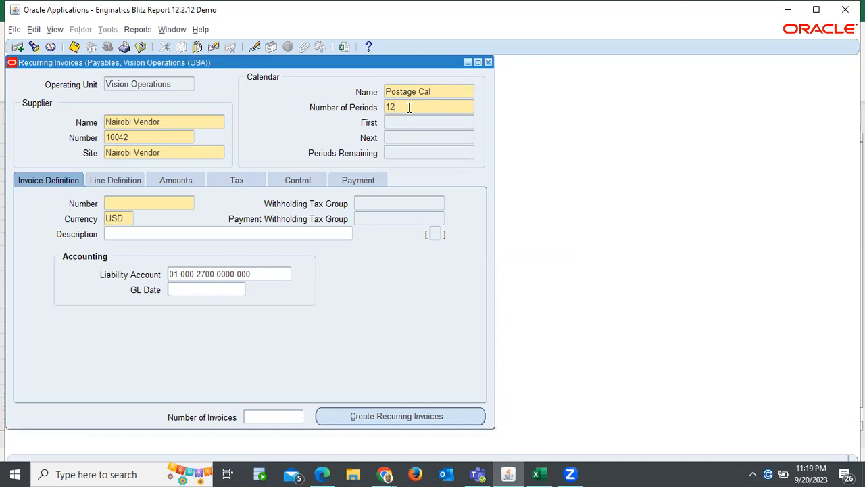
{"action": "key", "text": "Tab"}
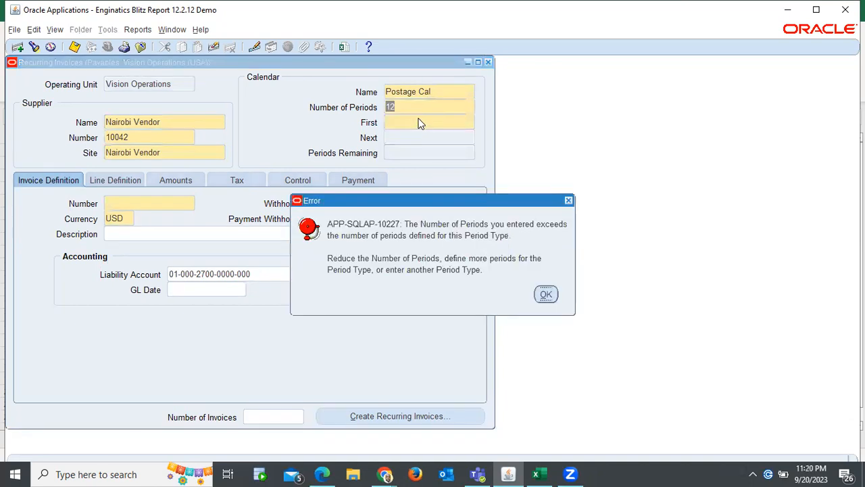
{"action": "left_click", "coordinate": [546, 295]}
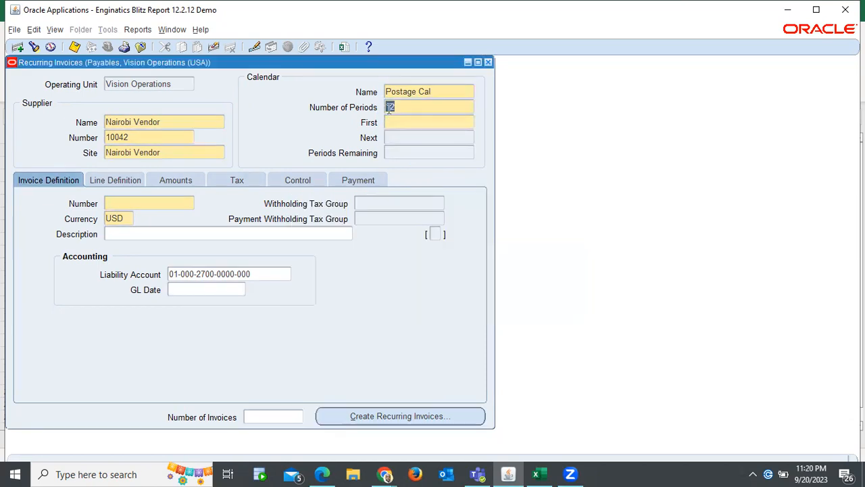
{"action": "type", "text": "1"}
{"action": "key", "text": "Tab"}
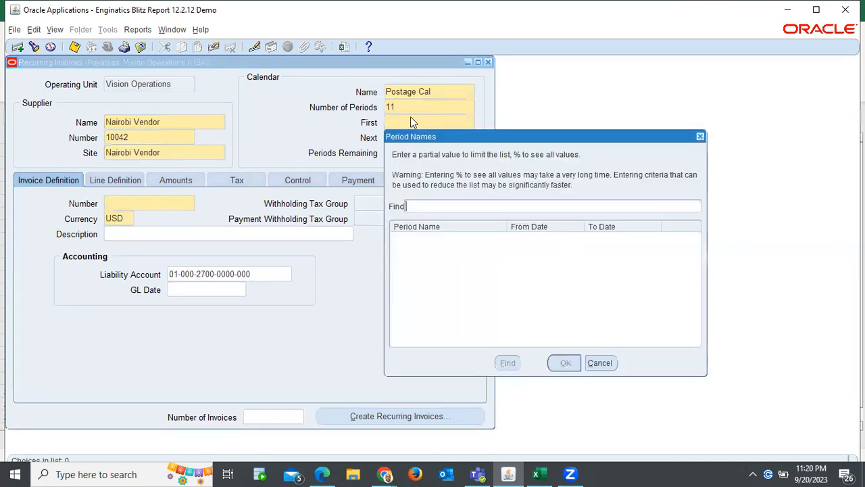
Step: Choose Postage Jan-23 as the first period and enter Postage23 as the invoice number
{"action": "type", "text": "%"}
{"action": "key", "text": "Return"}
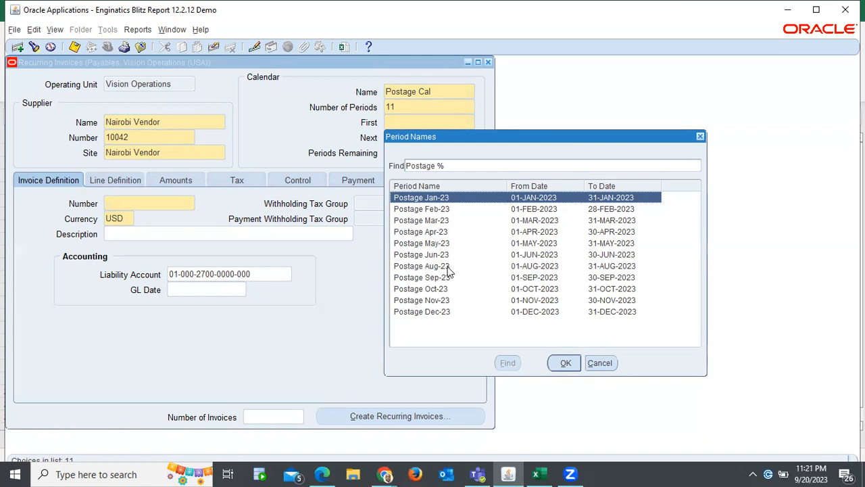
{"action": "key", "text": "Return"}
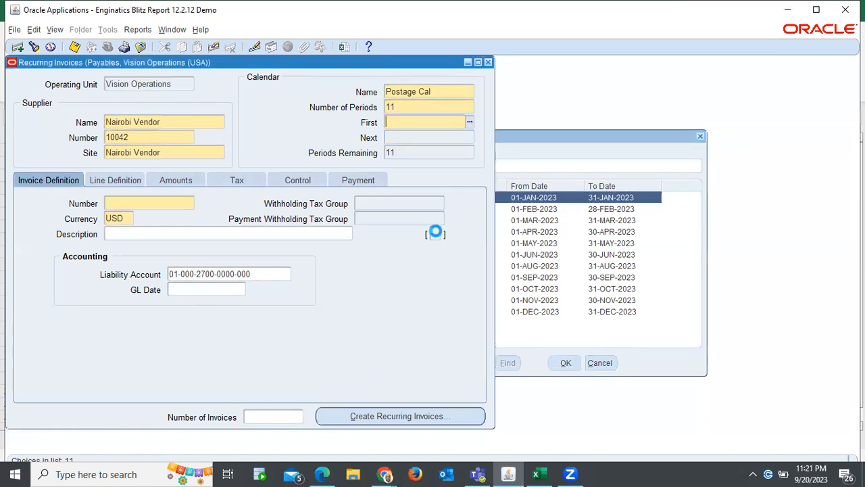
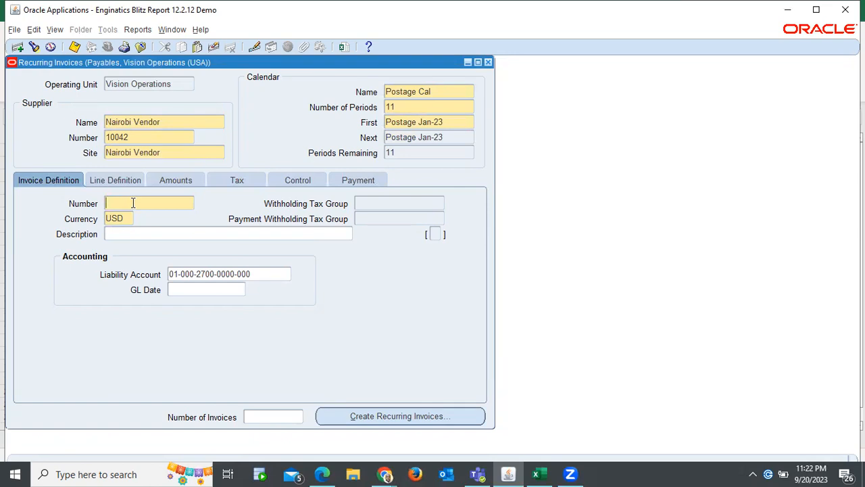
{"action": "type", "text": "Postage23"}
Step: In the line definition, keep Distribution Set as the origin and select Postage_Distribution_Set
{"action": "left_click", "coordinate": [110, 179]}
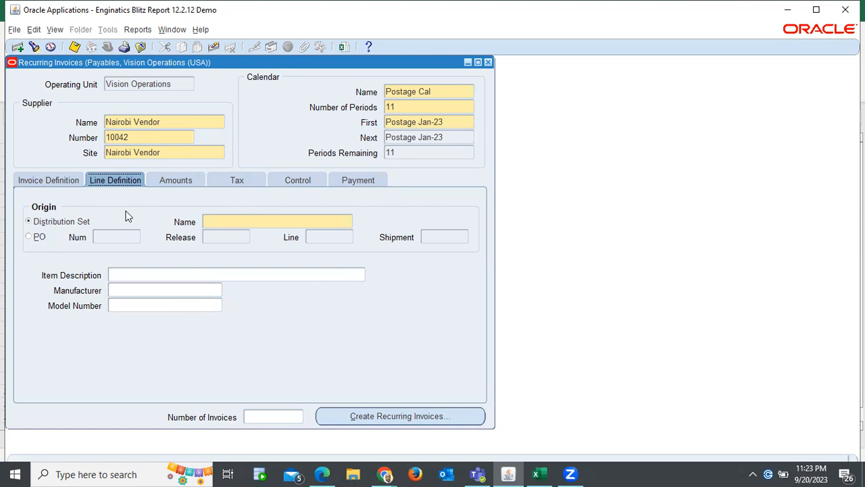
{"action": "left_click", "coordinate": [28, 237]}
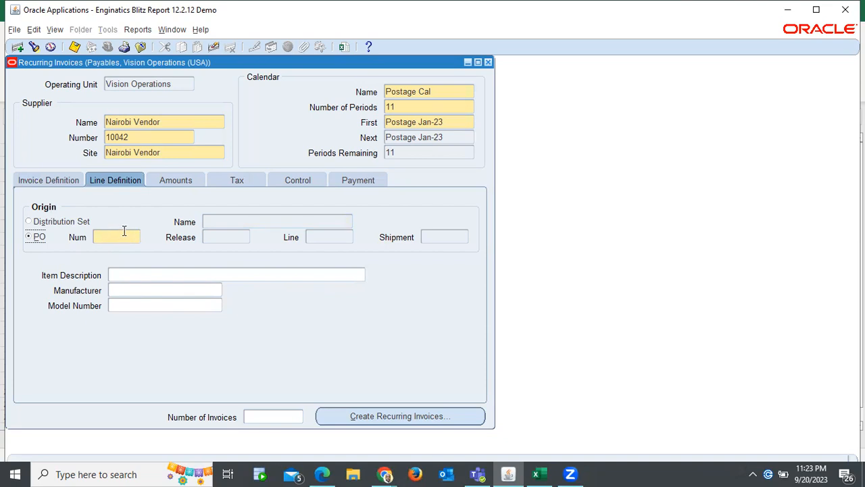
{"action": "left_click", "coordinate": [29, 223]}
{"action": "left_click", "coordinate": [230, 219]}
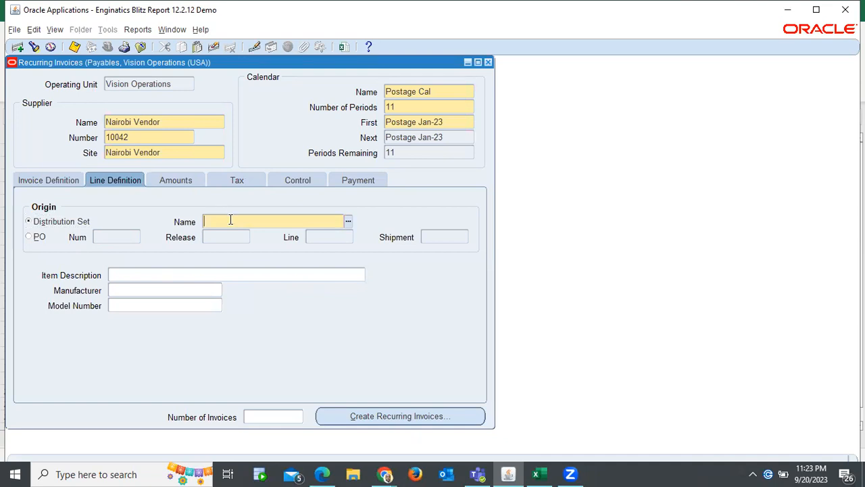
{"action": "type", "text": "Postage"}
{"action": "key", "text": "Tab"}
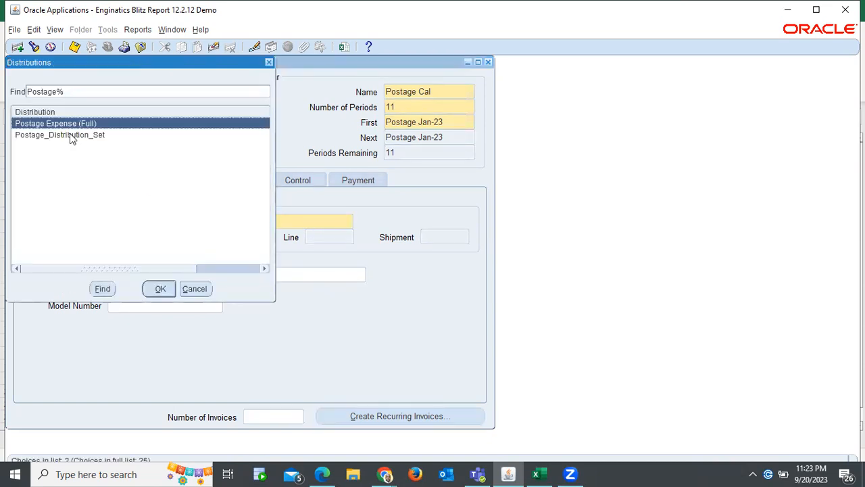
{"action": "left_click", "coordinate": [71, 137]}
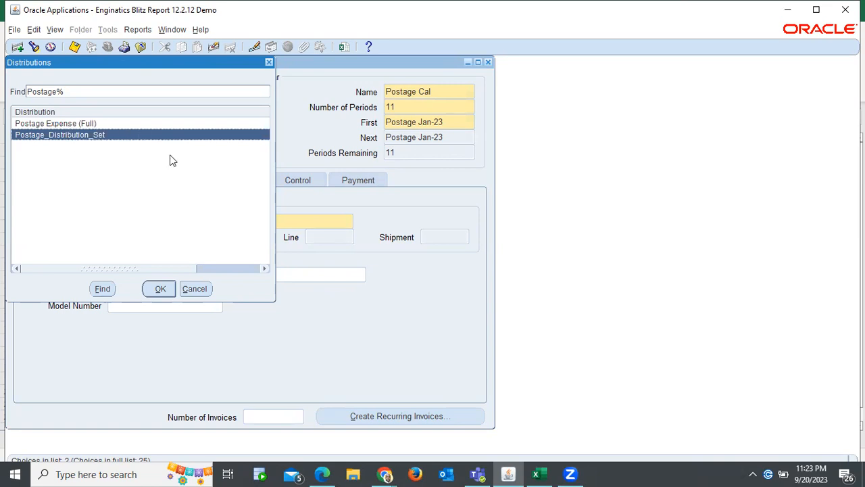
{"action": "key", "text": "Return"}
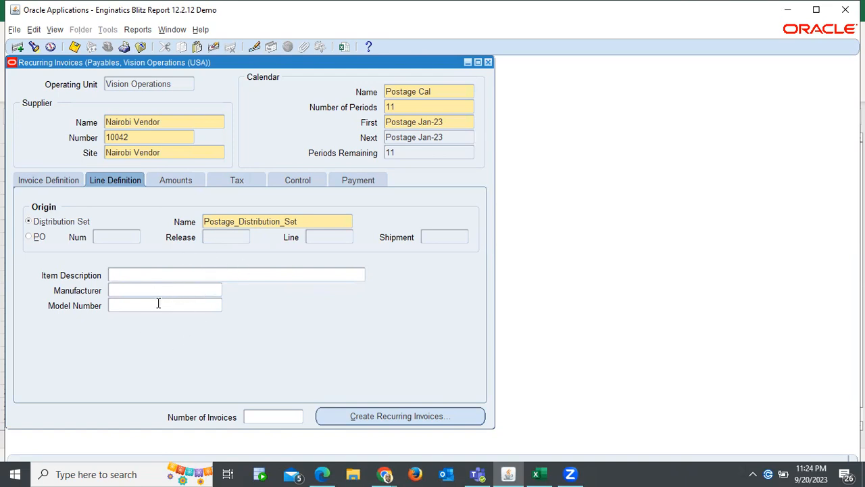
Step: Clear the template's first amount and set the control total to 5500
{"action": "left_click", "coordinate": [176, 179]}
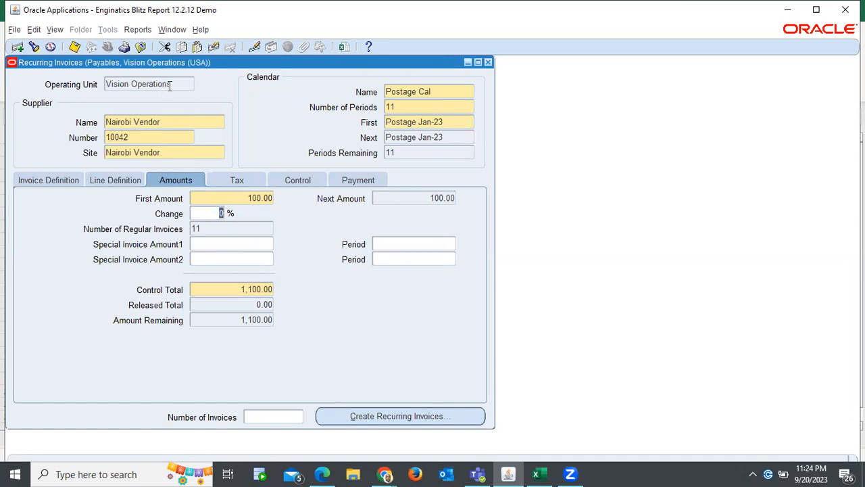
{"action": "left_click", "coordinate": [265, 197]}
{"action": "double_click", "coordinate": [276, 196]}
{"action": "key", "text": "Delete"}
{"action": "left_click", "coordinate": [246, 290]}
{"action": "left_click_drag", "start_coordinate": [248, 290], "coordinate": [279, 295]}
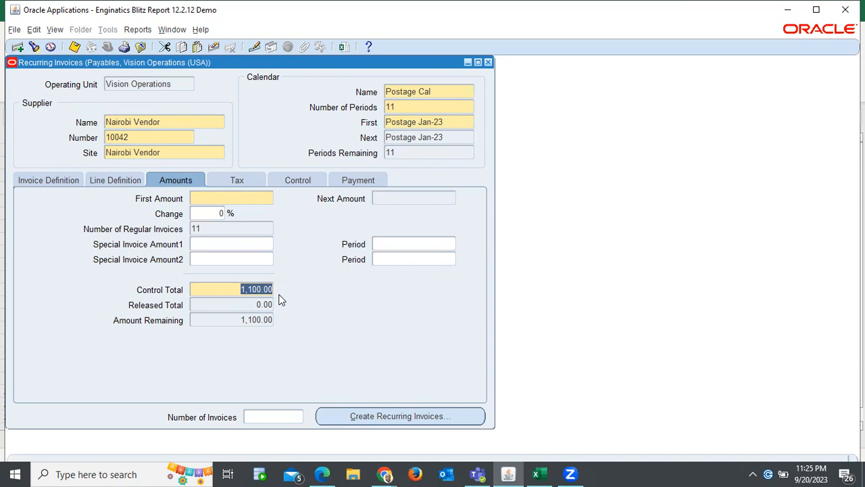
{"action": "type", "text": "55000"}
{"action": "key", "text": "BackSpace"}
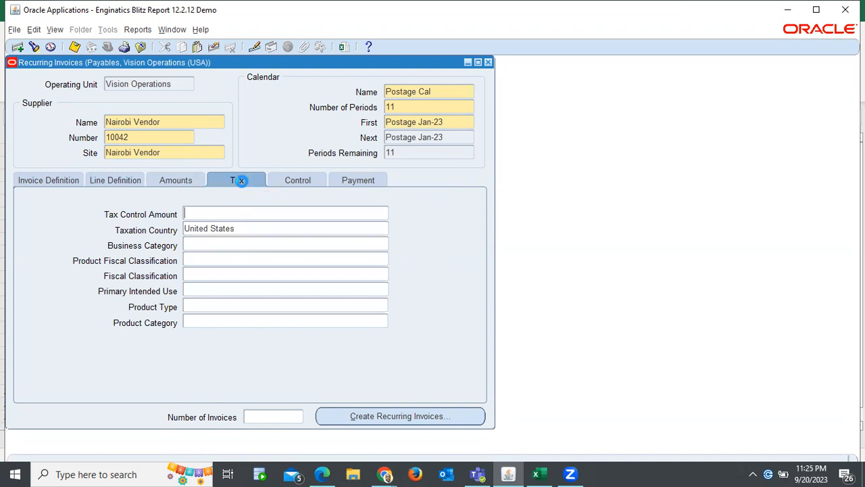
Step: Try change rates of 2% and -2% on the template's recurring amounts, and reset the change to 0%
{"action": "left_click", "coordinate": [178, 178]}
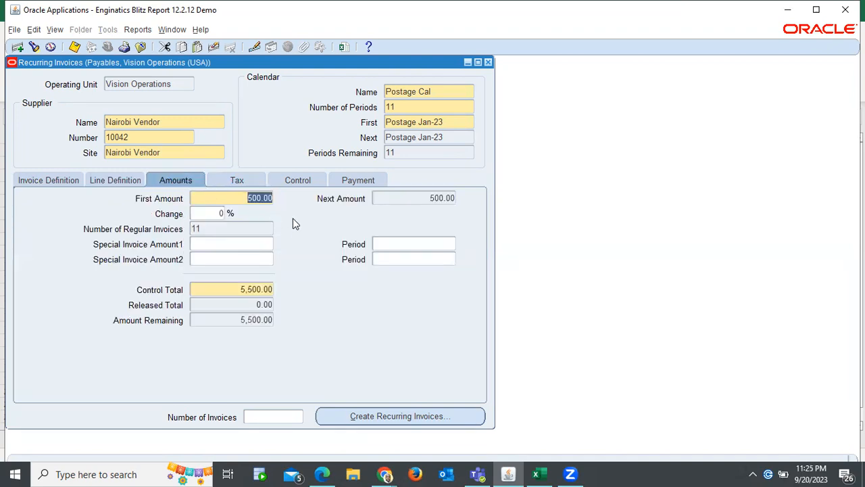
{"action": "left_click", "coordinate": [238, 197]}
{"action": "left_click", "coordinate": [201, 214]}
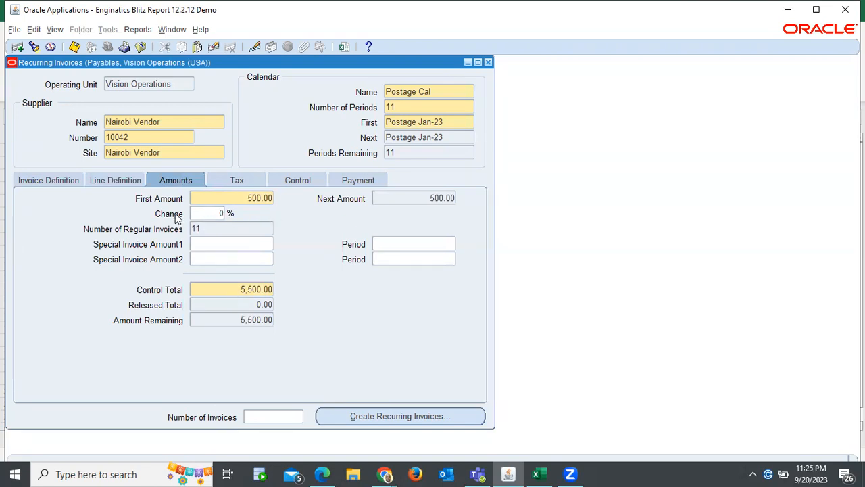
{"action": "left_click", "coordinate": [220, 213]}
{"action": "type", "text": "2"}
{"action": "double_click", "coordinate": [220, 213]}
{"action": "key", "text": "BackSpace"}
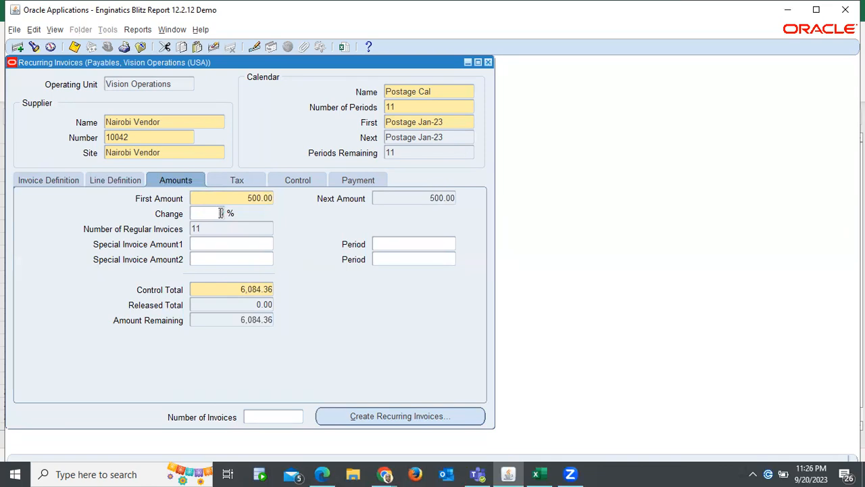
{"action": "type", "text": "-2"}
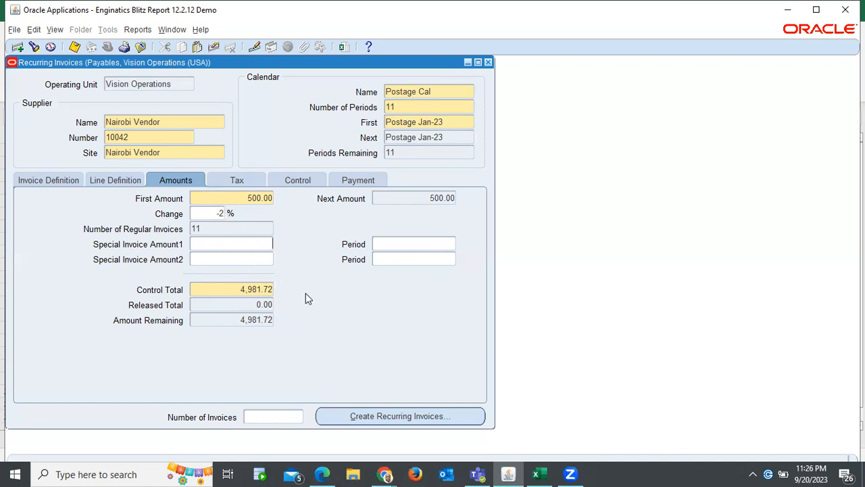
{"action": "double_click", "coordinate": [221, 213]}
{"action": "key", "text": "BackSpace"}
{"action": "type", "text": "0"}
Step: Set the first special invoice amount to 200 and assign it to the Postage May-23 period
{"action": "left_click", "coordinate": [300, 244]}
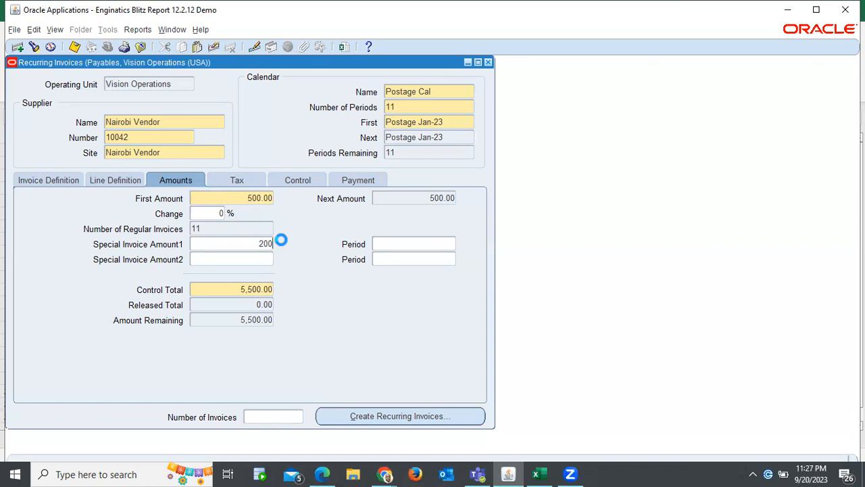
{"action": "key", "text": "Tab"}
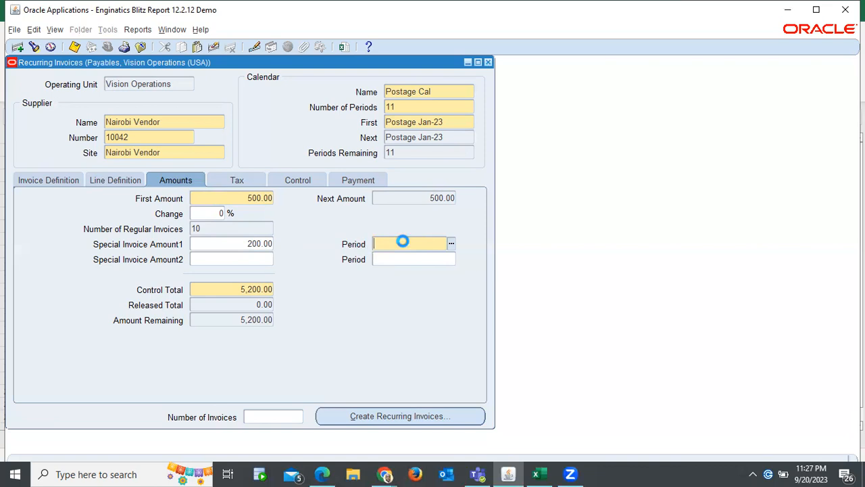
{"action": "type", "text": "%"}
{"action": "key", "text": "Return"}
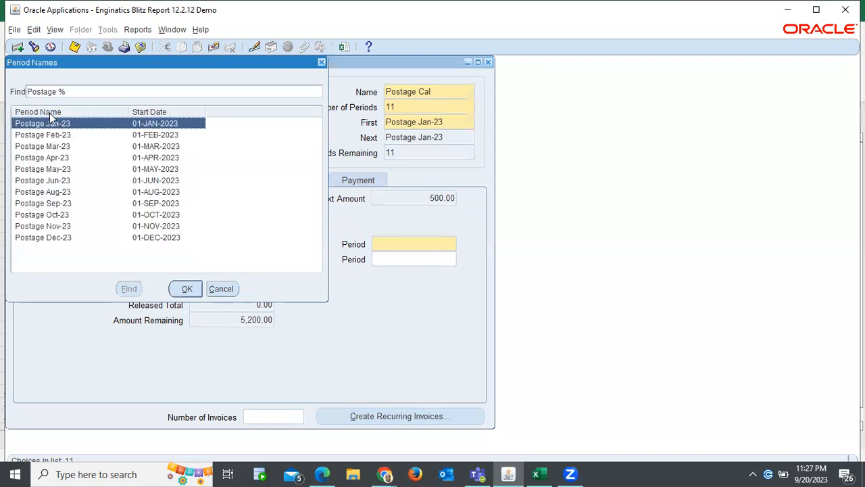
{"action": "key", "text": "Down"}
{"action": "key", "text": "Down"}
{"action": "key", "text": "Down"}
{"action": "key", "text": "Down"}
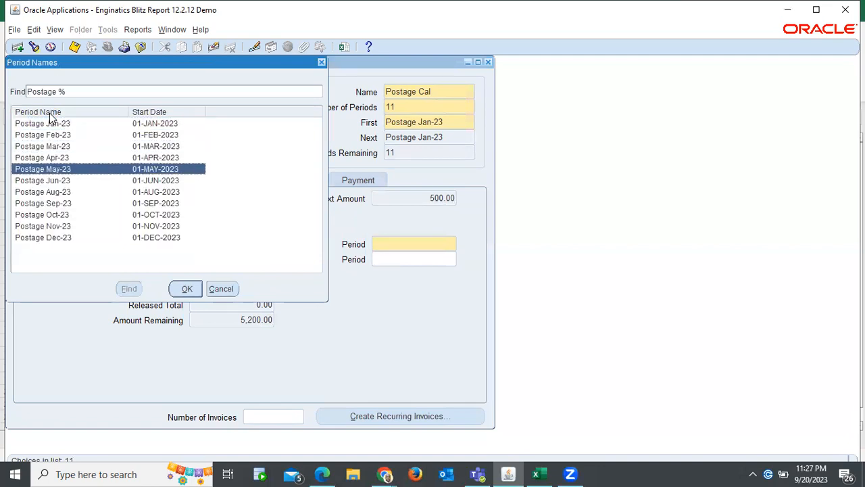
{"action": "key", "text": "Return"}
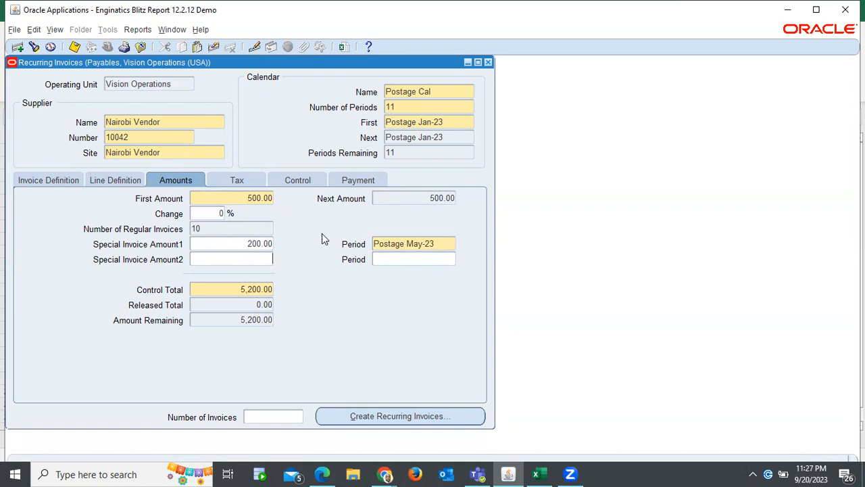
Step: Review the template's tax details, amounts and approval control settings without changing them
{"action": "left_click", "coordinate": [240, 181]}
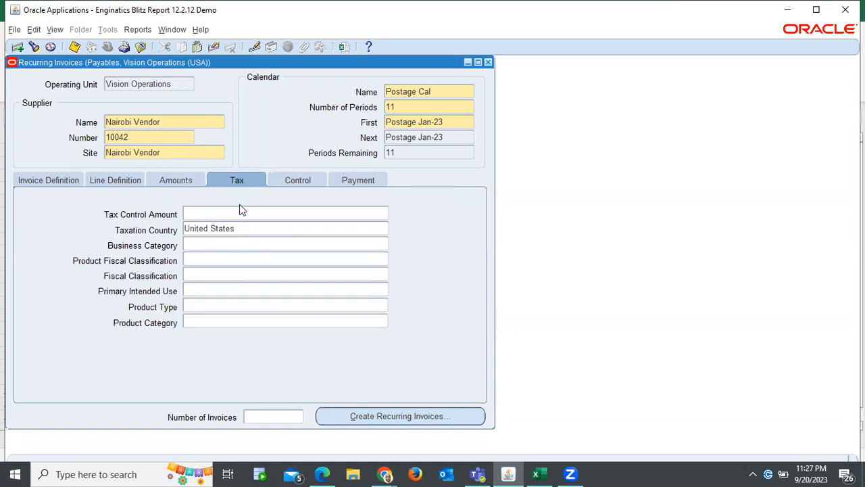
{"action": "left_click", "coordinate": [183, 181]}
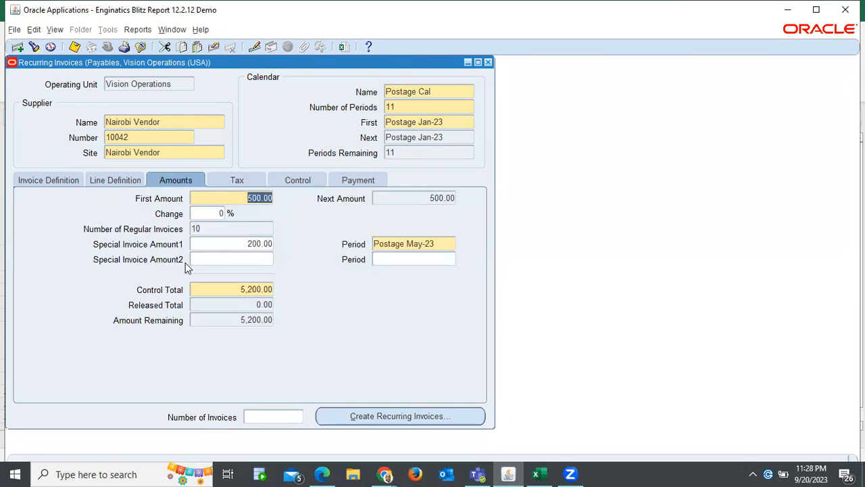
{"action": "left_click", "coordinate": [238, 179]}
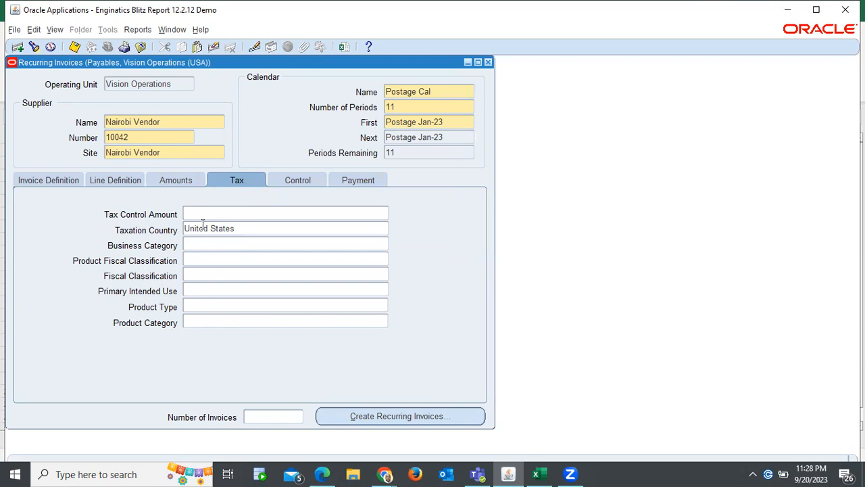
{"action": "left_click", "coordinate": [297, 181]}
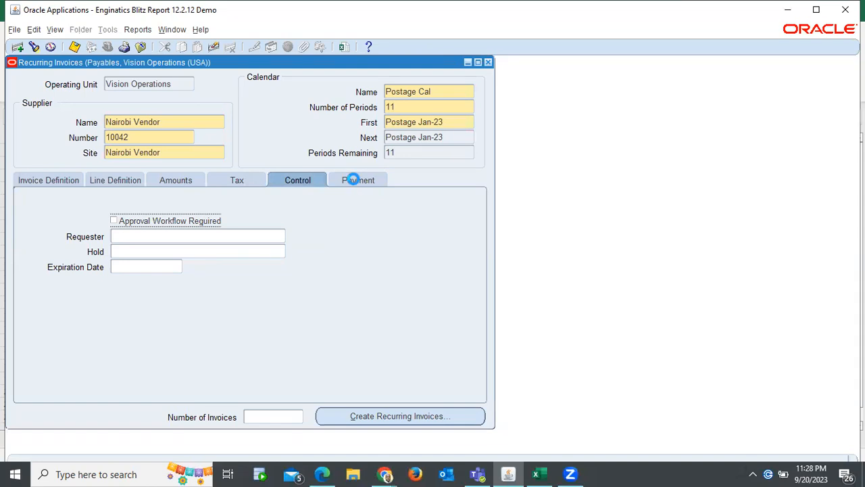
Step: Set the template's payment terms to Immediate, keeping the Standard pay group and Electronic payment method
{"action": "left_click", "coordinate": [353, 179]}
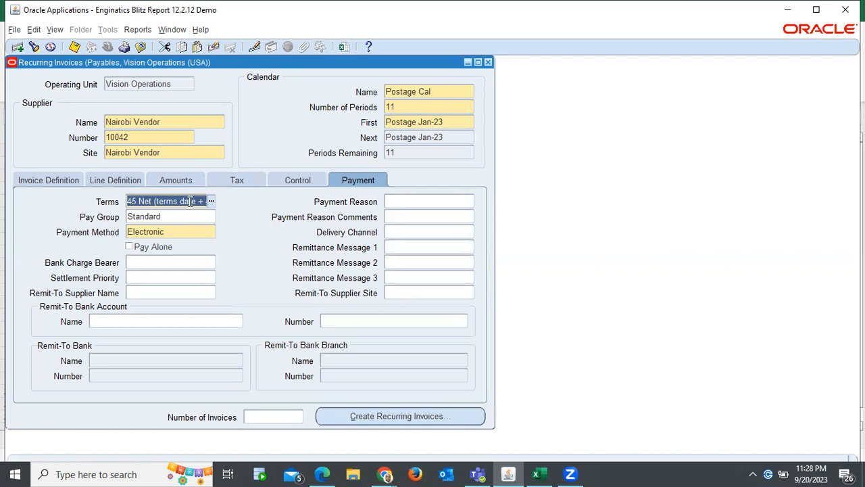
{"action": "type", "text": "imm"}
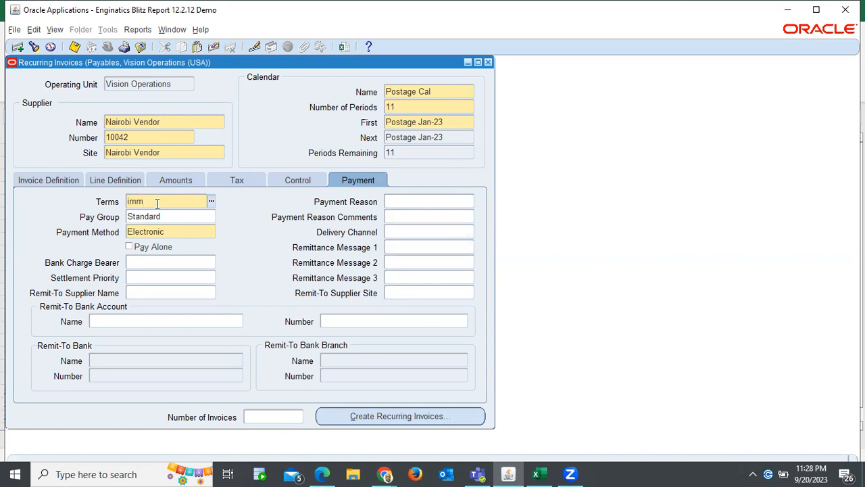
{"action": "key", "text": "Tab"}
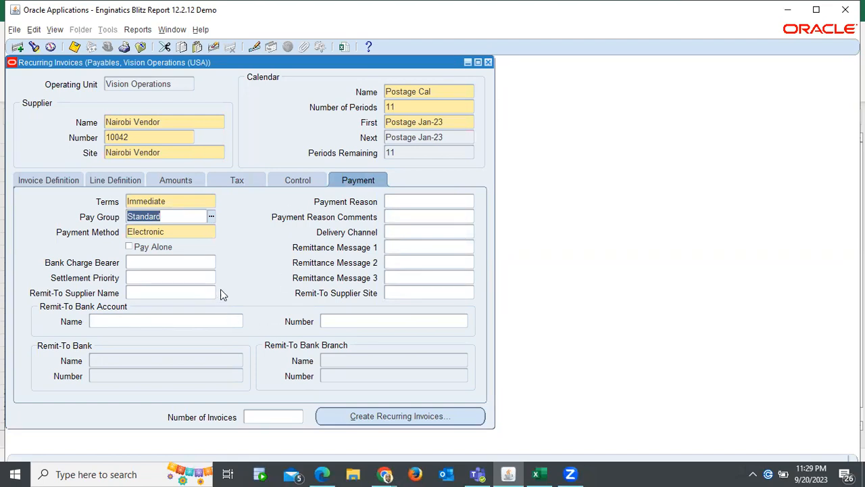
Step: Save the recurring invoice template with the number of invoices left blank, and maximize the application window
{"action": "left_click", "coordinate": [272, 417]}
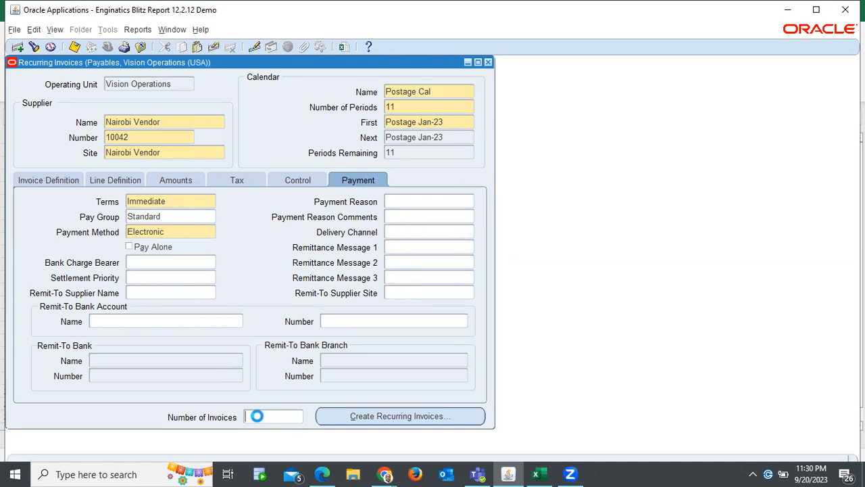
{"action": "type", "text": "11"}
{"action": "key", "text": "BackSpace"}
{"action": "key", "text": "BackSpace"}
{"action": "left_click", "coordinate": [816, 11]}
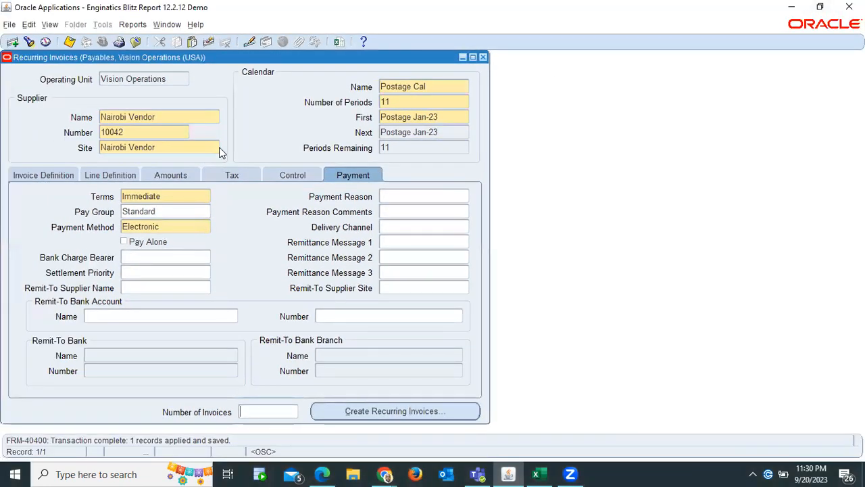
Step: Switch to the Excel notes and reword the step 3 heading in B11 as "Create Recurring Invoices template"
{"action": "key", "text": "alt+Tab"}
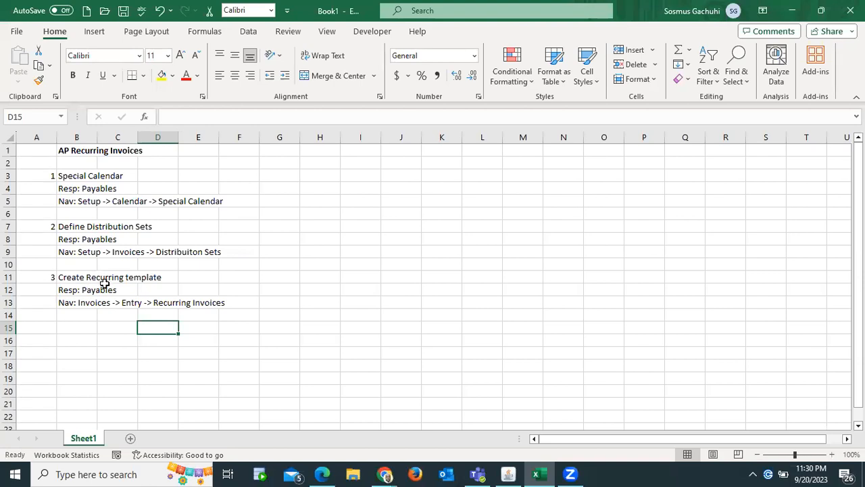
{"action": "left_click", "coordinate": [71, 277]}
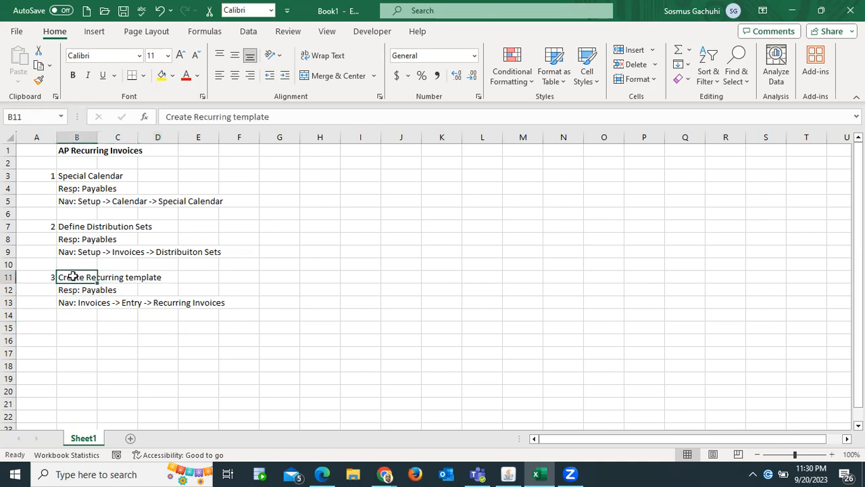
{"action": "left_click", "coordinate": [232, 116]}
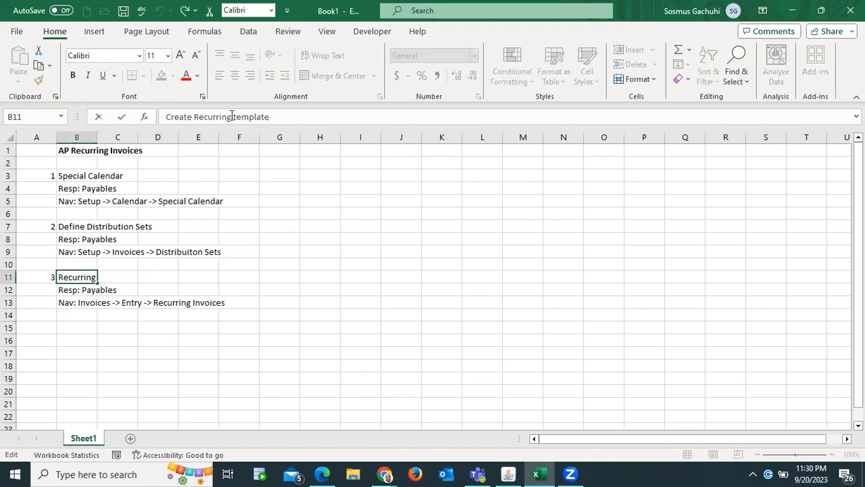
{"action": "type", "text": "Inv"}
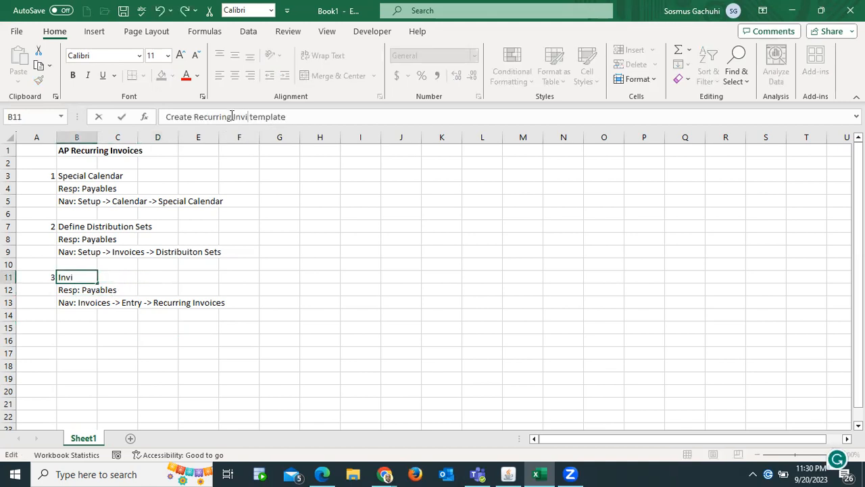
{"action": "type", "text": " oices"}
{"action": "key", "text": "Return"}
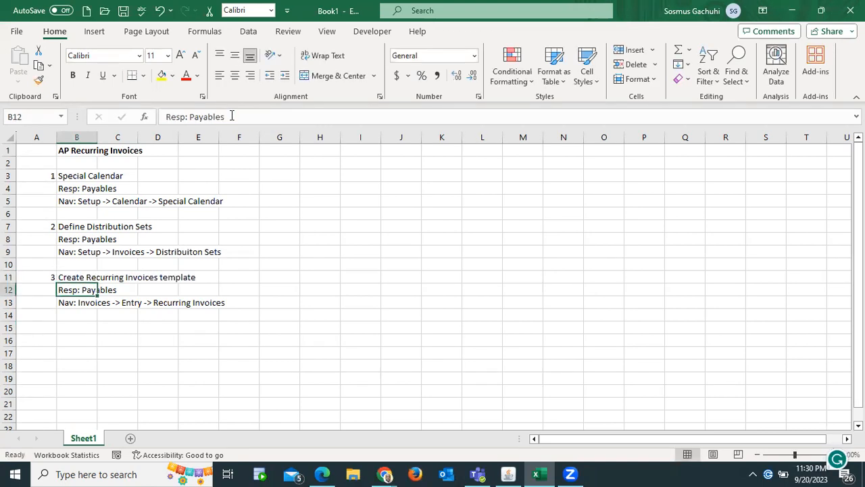
Step: Add step 4, "Create Recurring Invoices", to row 15 of the notes, with its number in A15
{"action": "left_click", "coordinate": [45, 327]}
{"action": "type", "text": "4"}
{"action": "left_click", "coordinate": [71, 327]}
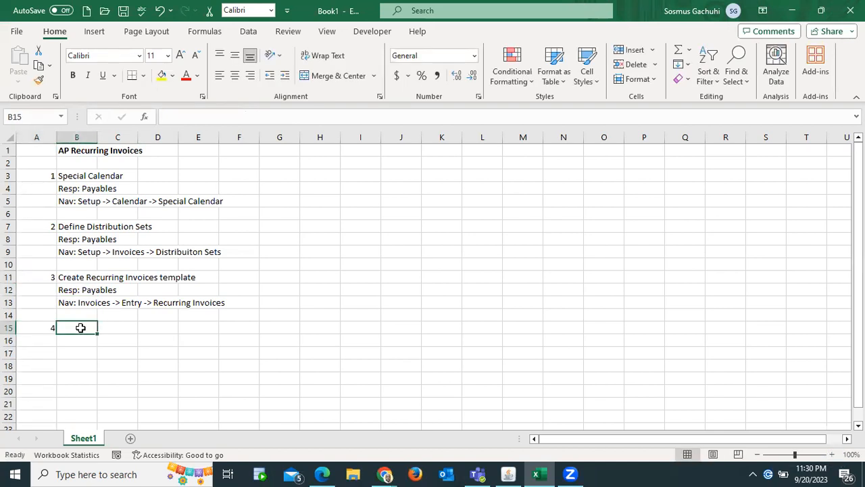
{"action": "type", "text": "Create"}
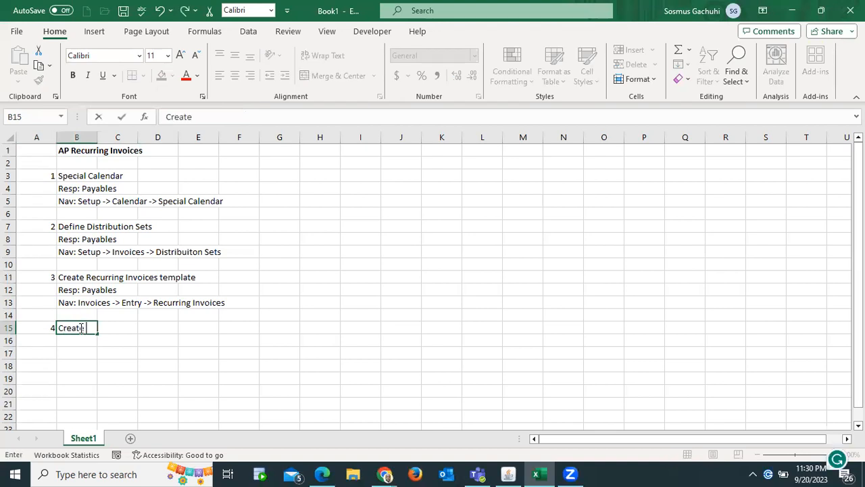
{"action": "type", "text": " Recurring Inv"}
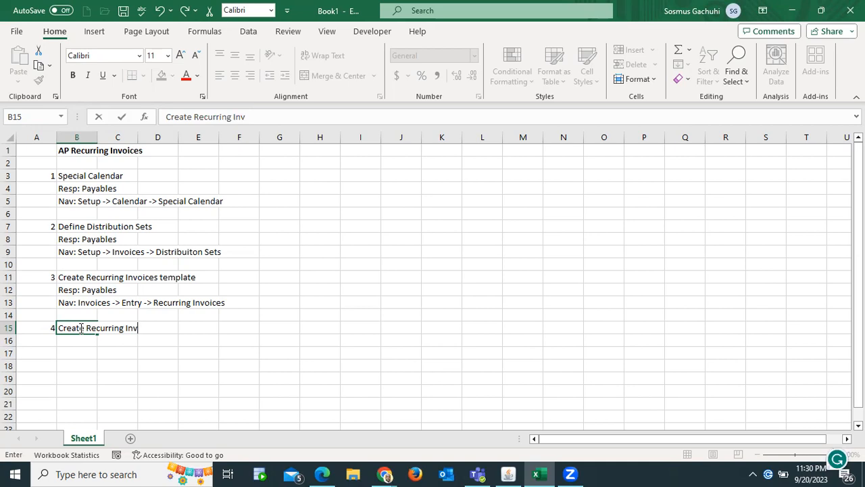
{"action": "type", "text": "oices"}
{"action": "key", "text": "Return"}
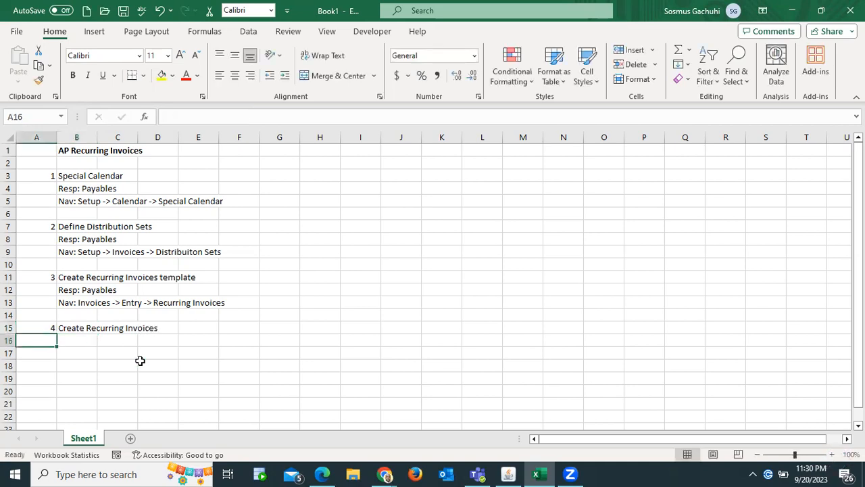
Step: Switch to Oracle Applications, set the number of invoices to 11 and start creating the recurring invoices
{"action": "key", "text": "alt+Tab"}
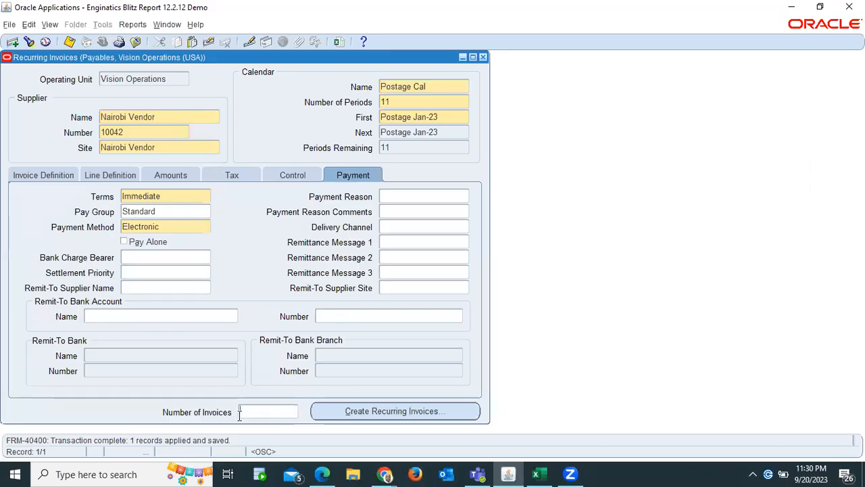
{"action": "type", "text": "11"}
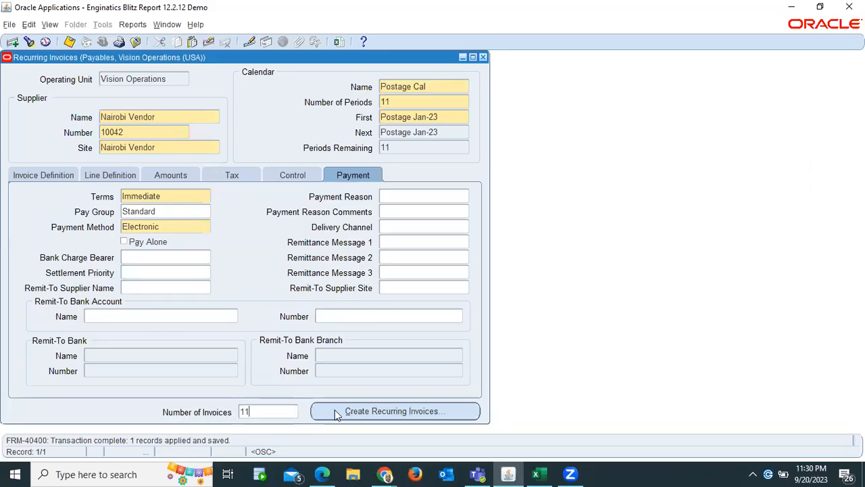
{"action": "left_click", "coordinate": [397, 410]}
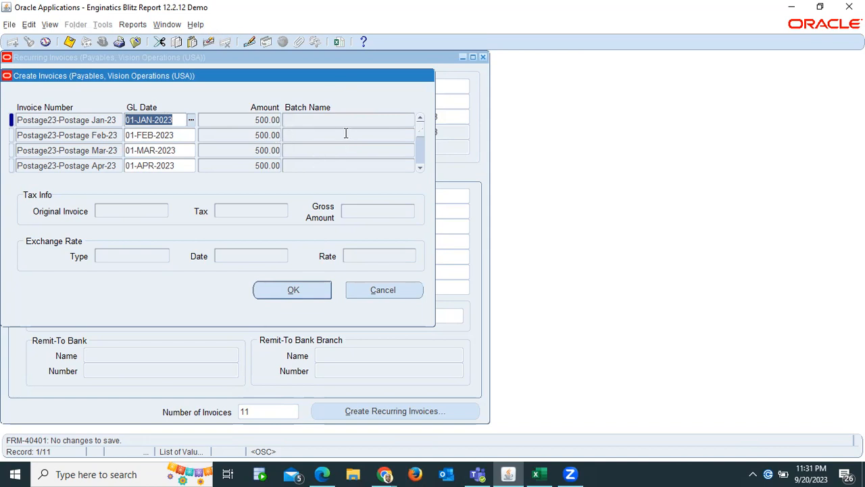
Step: Check the GL dates and amounts of the proposed Postage23 invoices and confirm their creation
{"action": "left_click", "coordinate": [168, 136]}
{"action": "key", "text": "Down"}
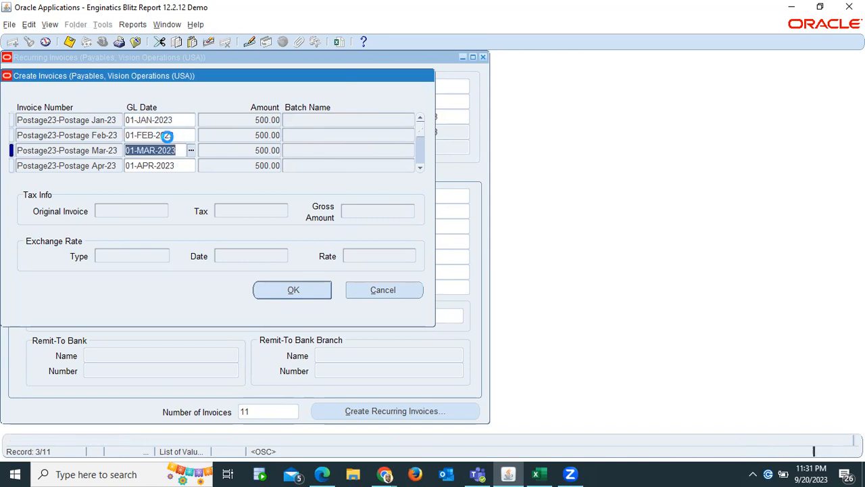
{"action": "key", "text": "Down"}
{"action": "key", "text": "Down"}
{"action": "key", "text": "Down"}
{"action": "key", "text": "Down"}
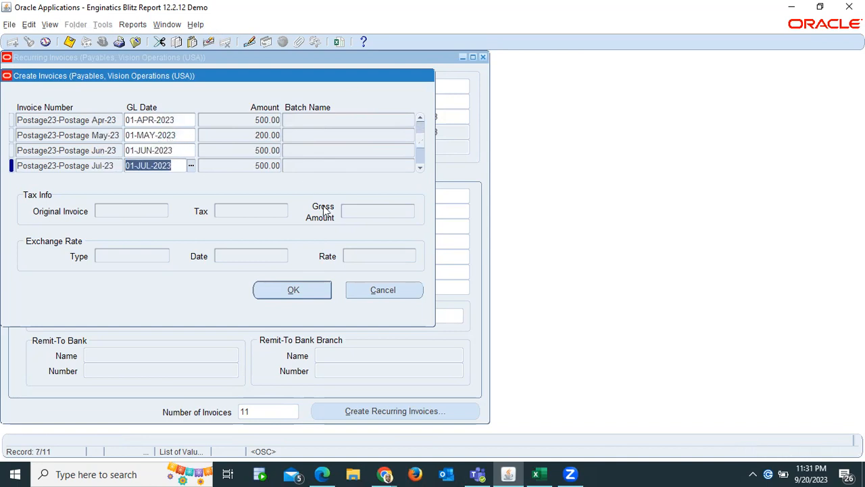
{"action": "left_click", "coordinate": [295, 291]}
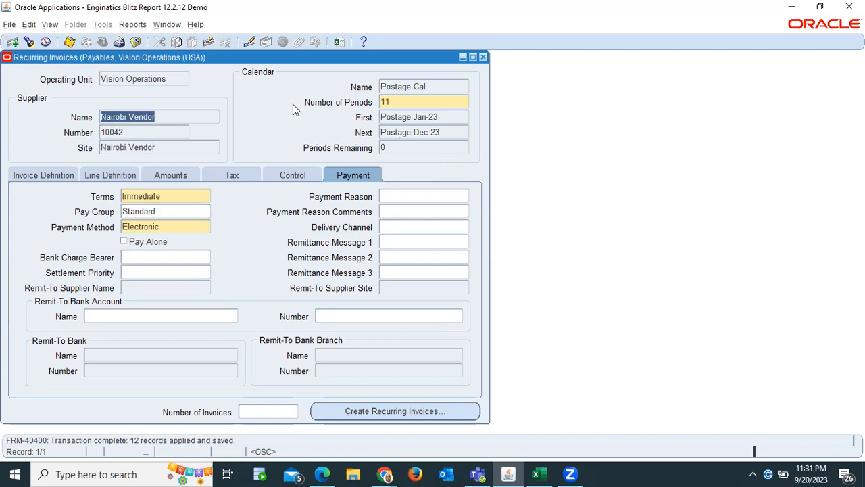
Step: Close the Recurring Invoices form and open the Invoice Workbench from the invoice entry functions
{"action": "left_click", "coordinate": [484, 57]}
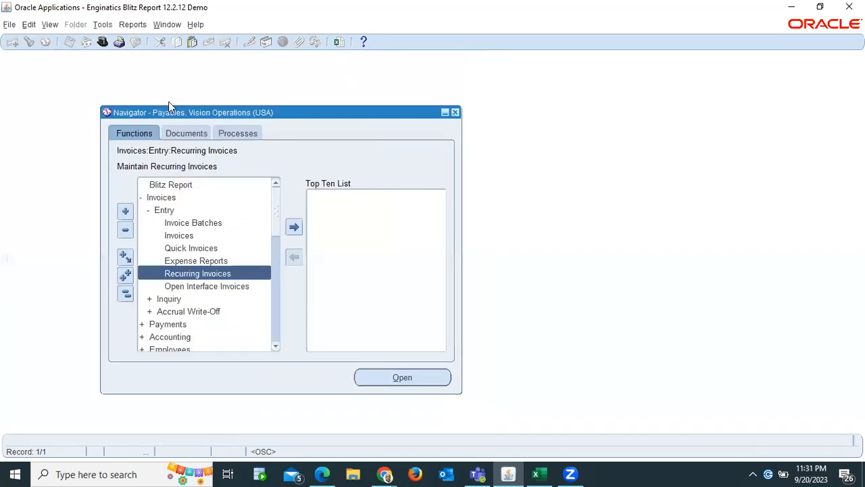
{"action": "double_click", "coordinate": [187, 235]}
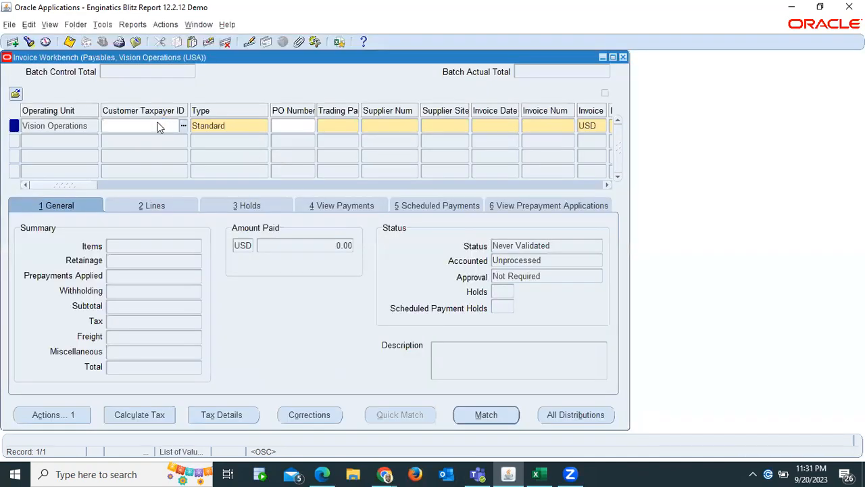
Step: Open the Find Invoices form and search for invoices dated from 19-SEP-2023 to 19-SEP-2023
{"action": "left_click", "coordinate": [30, 42]}
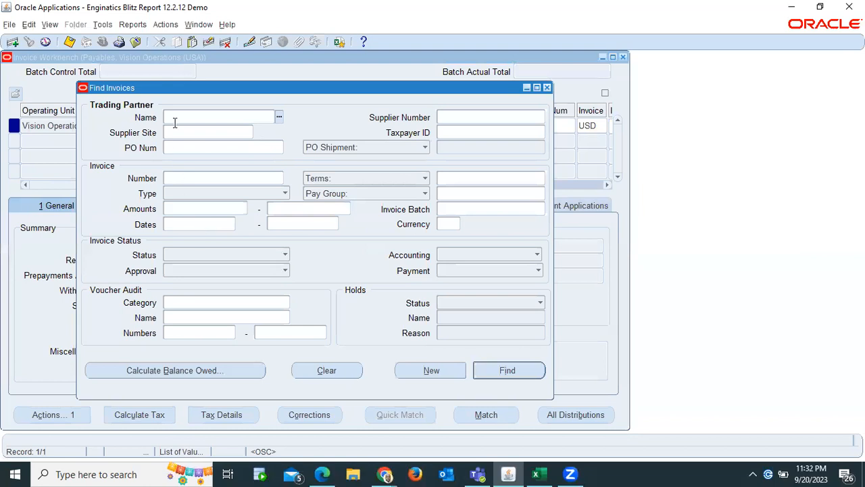
{"action": "left_click", "coordinate": [197, 222]}
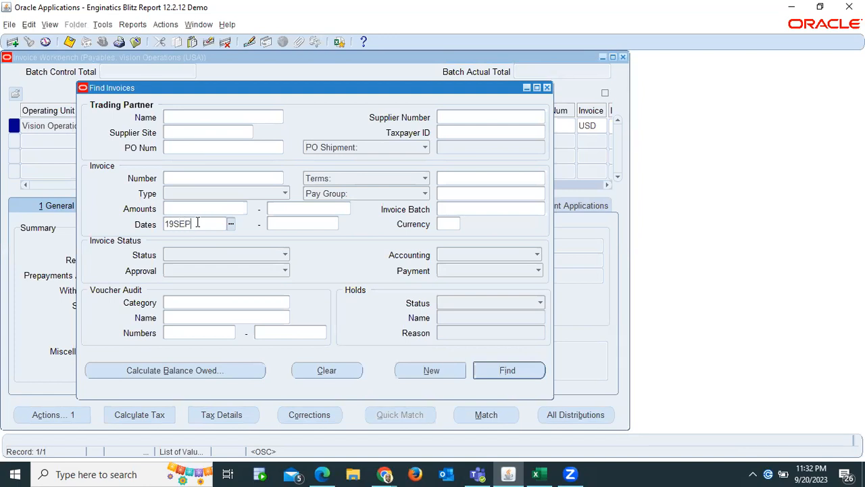
{"action": "key", "text": "Tab"}
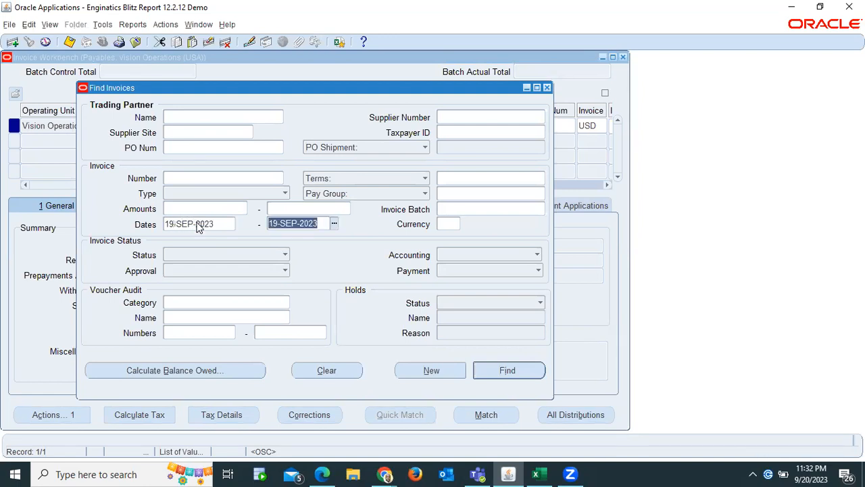
{"action": "key", "text": "Return"}
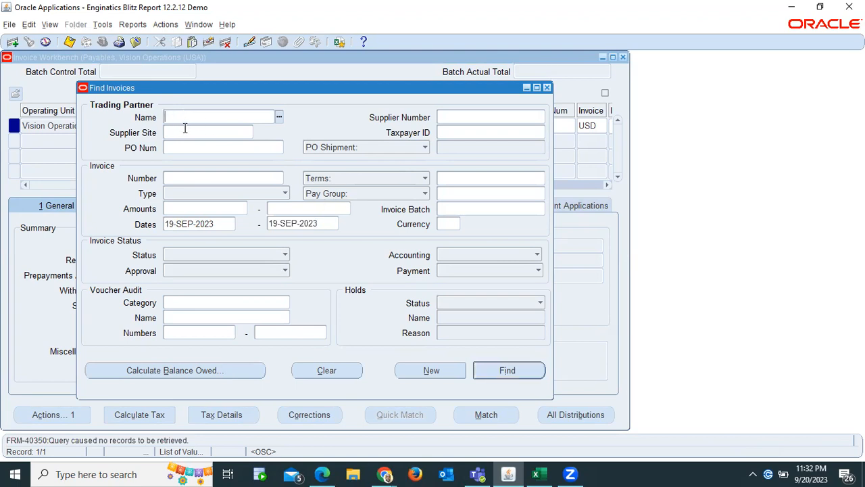
Step: Set the trading partner name to Nairobi Vendor in the invoice search criteria
{"action": "key", "text": "Tab"}
{"action": "double_click", "coordinate": [208, 190]}
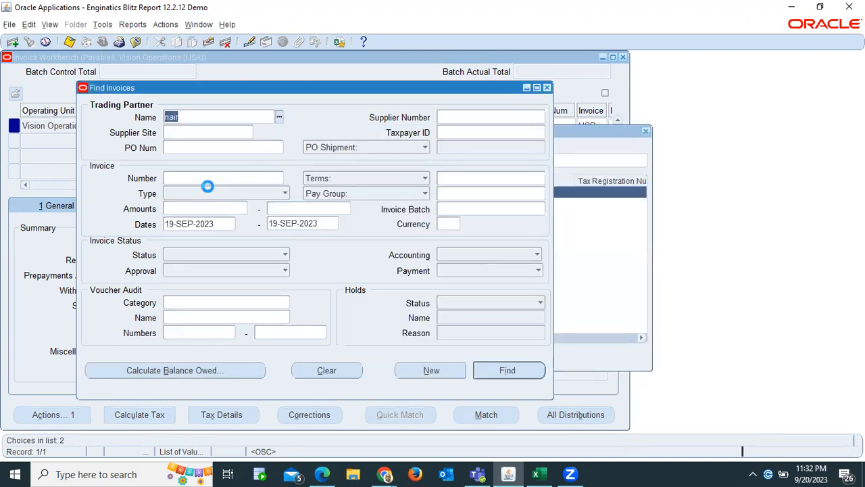
{"action": "key", "text": "Return"}
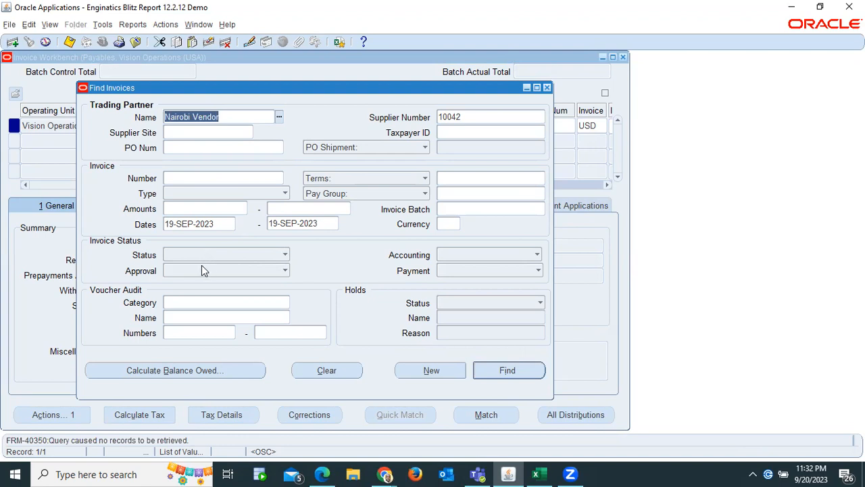
Step: Clear both invoice date criteria and run the search for the Nairobi Vendor invoices
{"action": "left_click", "coordinate": [222, 226]}
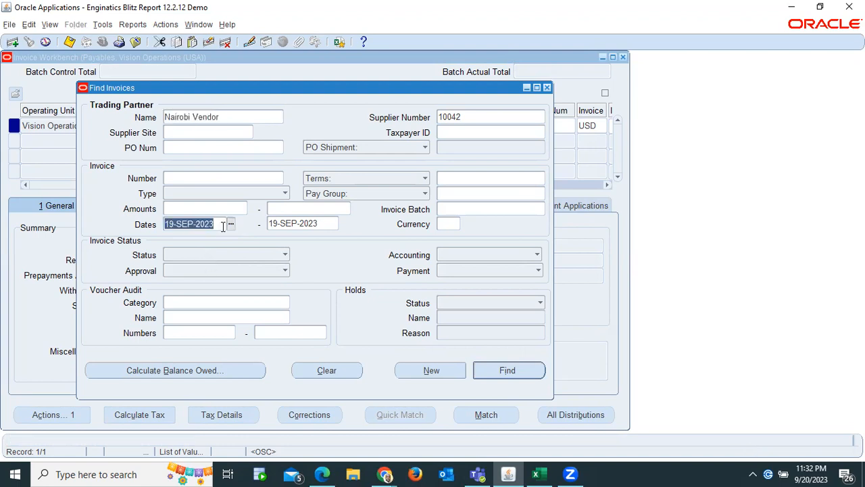
{"action": "key", "text": "BackSpace"}
{"action": "left_click", "coordinate": [321, 223]}
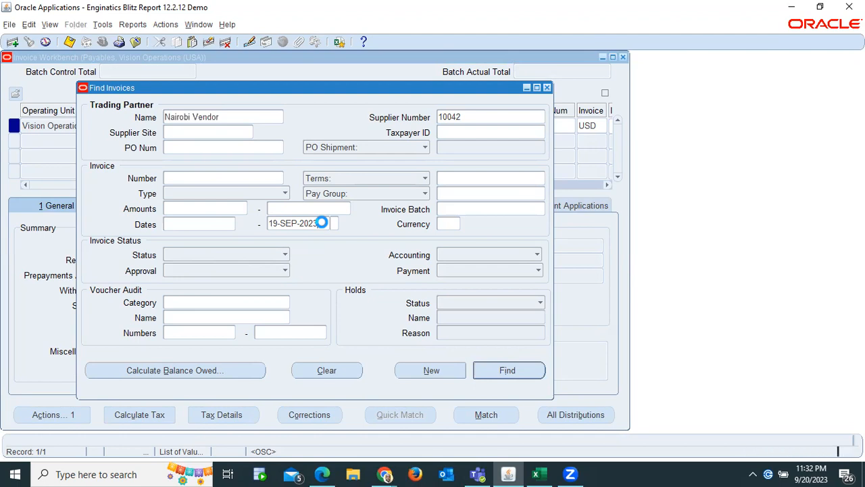
{"action": "key", "text": "BackSpace"}
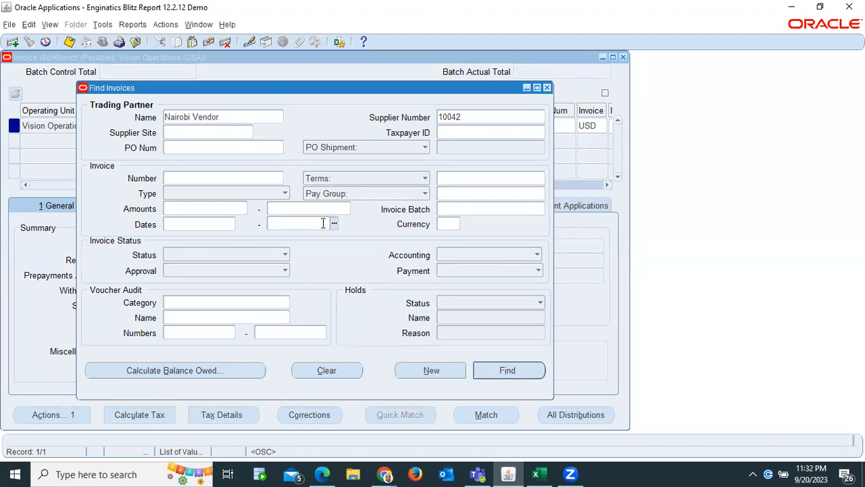
{"action": "left_click", "coordinate": [505, 373]}
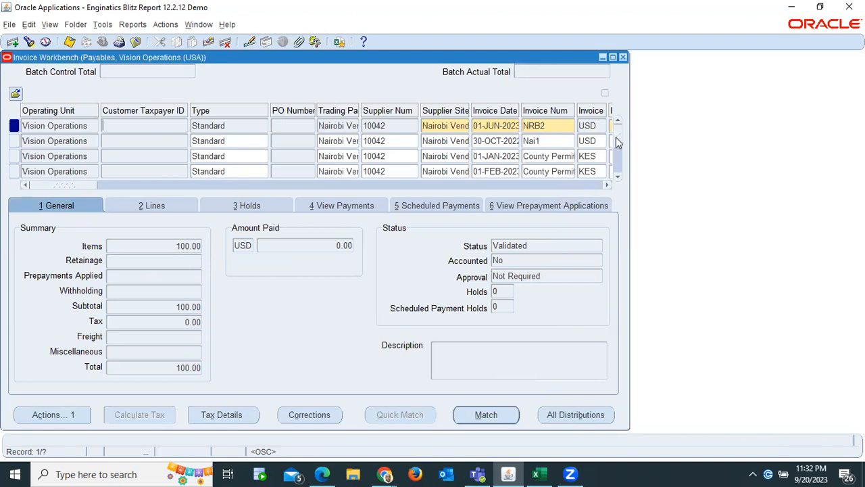
Step: Look through the Nairobi Vendor invoices to locate the generated Postage23 invoices
{"action": "left_click_drag", "start_coordinate": [617, 137], "coordinate": [612, 176]}
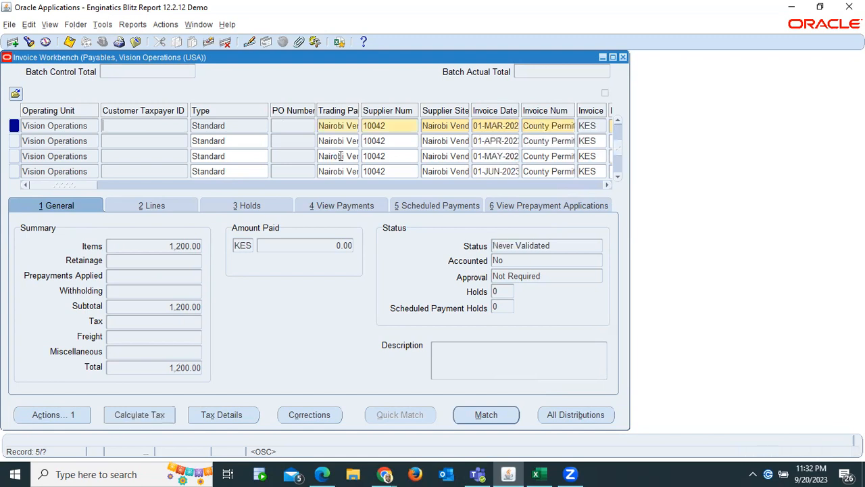
{"action": "left_click", "coordinate": [465, 156]}
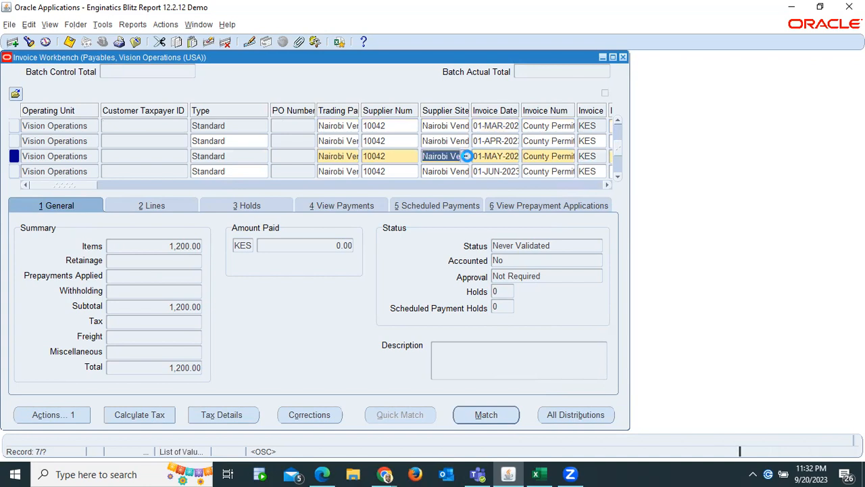
{"action": "key", "text": "Down"}
{"action": "key", "text": "Down"}
{"action": "key", "text": "Down"}
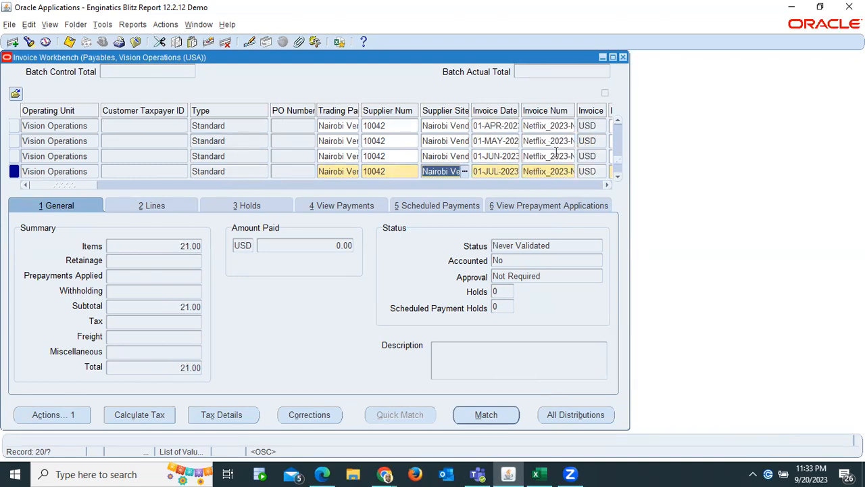
{"action": "key", "text": "Down"}
{"action": "key", "text": "Down"}
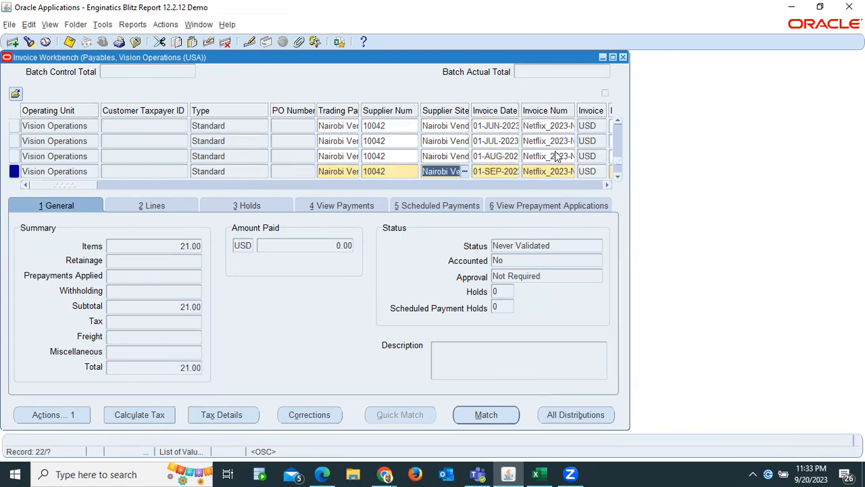
{"action": "key", "text": "Down"}
{"action": "key", "text": "Down"}
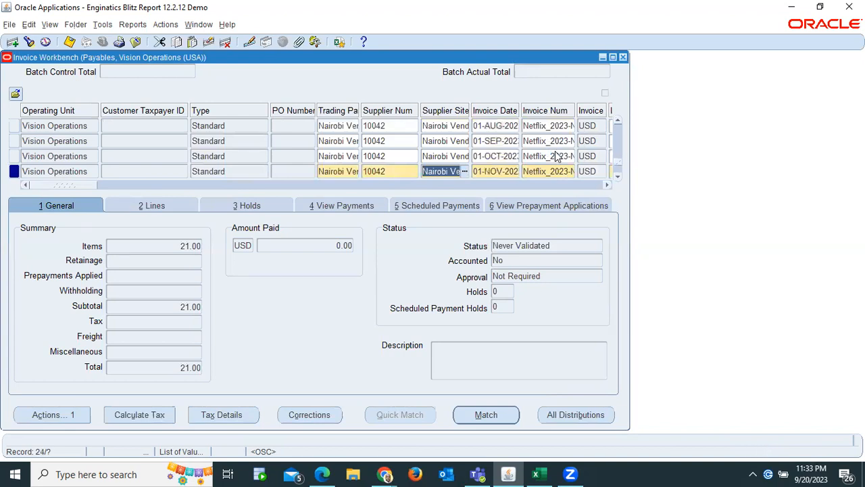
{"action": "key", "text": "Down"}
{"action": "key", "text": "Down"}
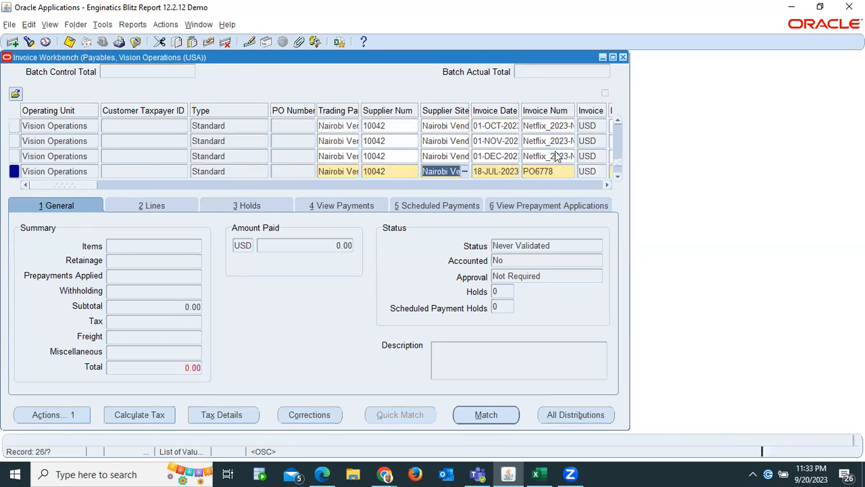
{"action": "key", "text": "Down"}
{"action": "key", "text": "Down"}
{"action": "key", "text": "Down"}
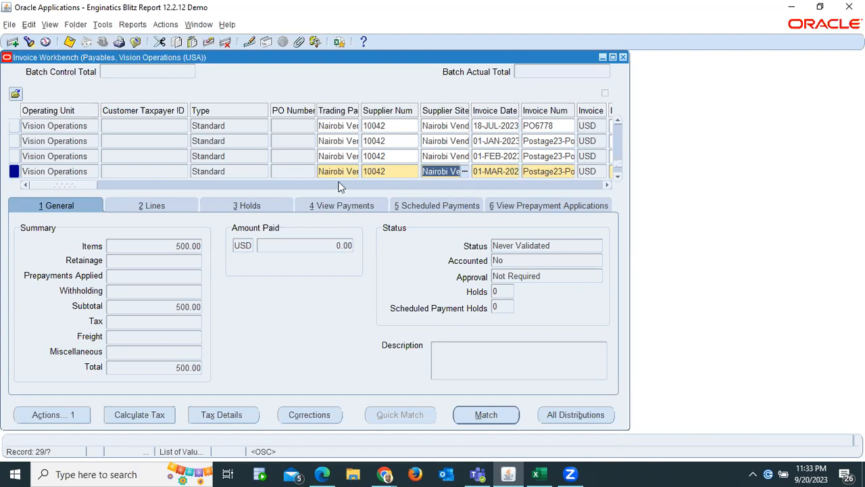
Step: Select the Postage23 invoice dated 01-JAN-2023 and widen the Invoice Num column to fit the full numbers
{"action": "left_click_drag", "start_coordinate": [79, 186], "coordinate": [106, 187]}
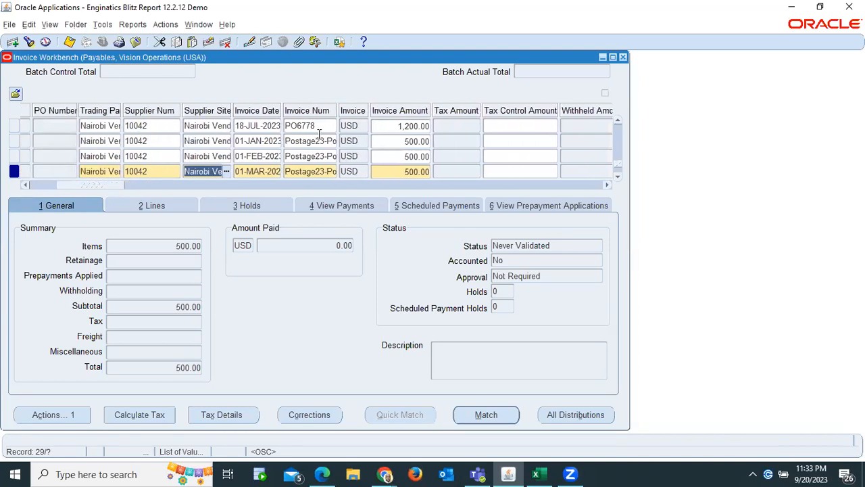
{"action": "left_click", "coordinate": [293, 141]}
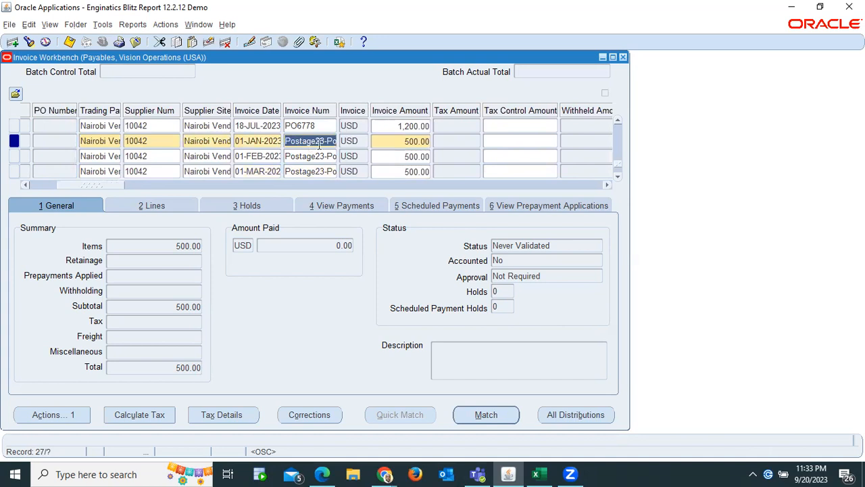
{"action": "left_click_drag", "start_coordinate": [336, 111], "coordinate": [424, 107]}
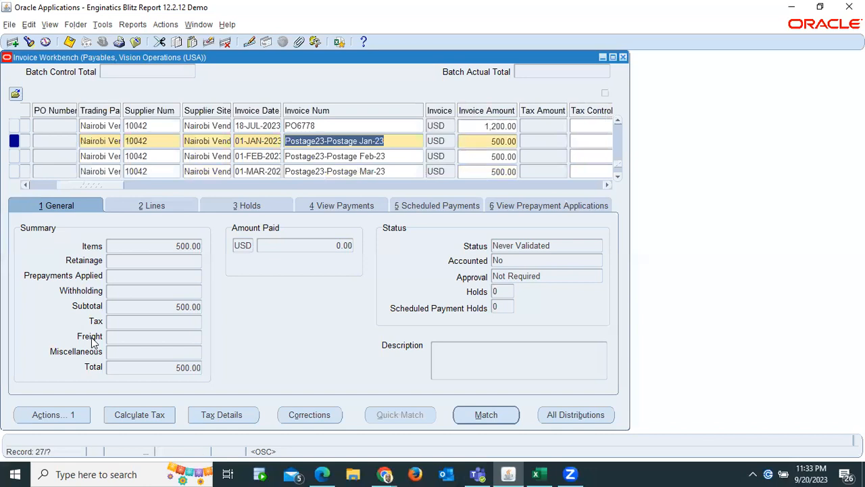
Step: Validate the Postage23-Postage Jan-23 invoice and check its validation and approval status
{"action": "left_click_drag", "start_coordinate": [81, 188], "coordinate": [49, 184]}
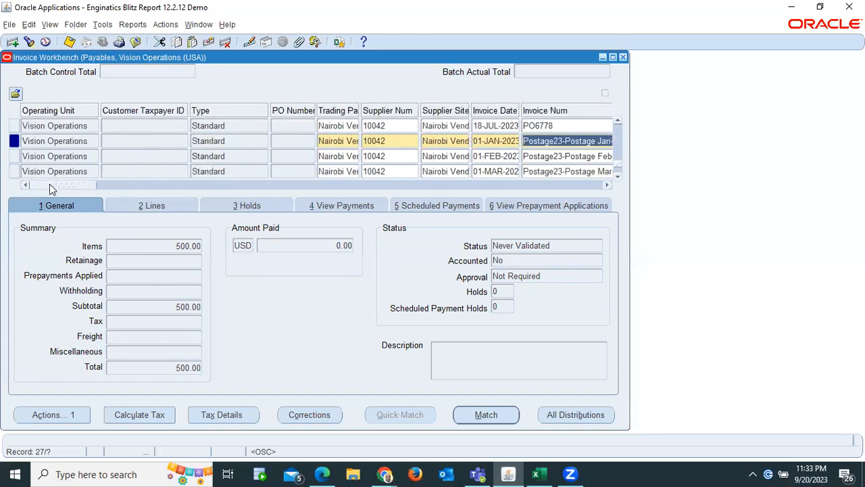
{"action": "left_click", "coordinate": [58, 413]}
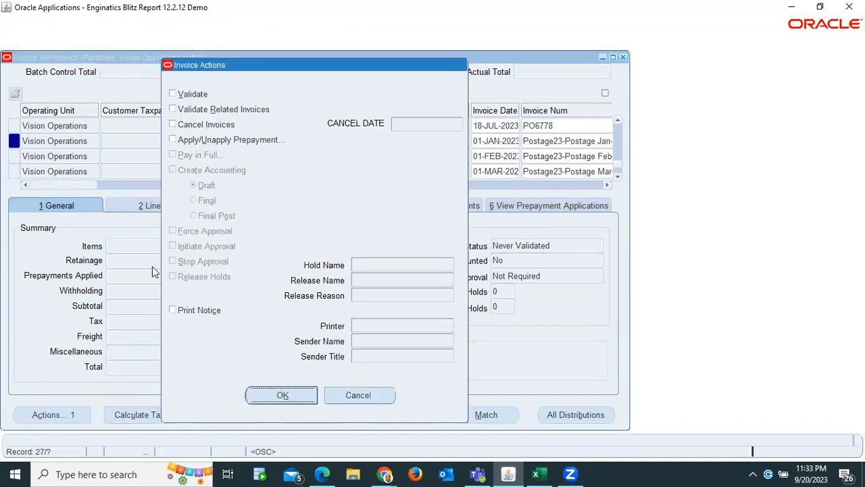
{"action": "left_click", "coordinate": [187, 94]}
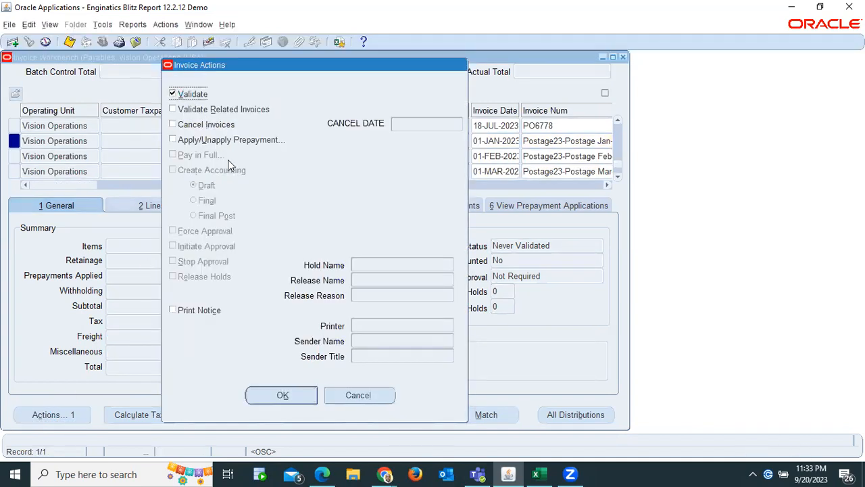
{"action": "left_click", "coordinate": [287, 395]}
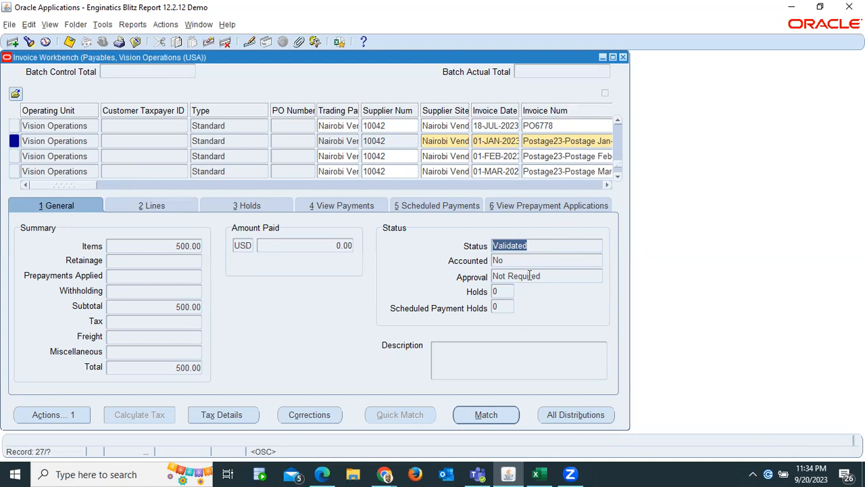
{"action": "left_click", "coordinate": [507, 276]}
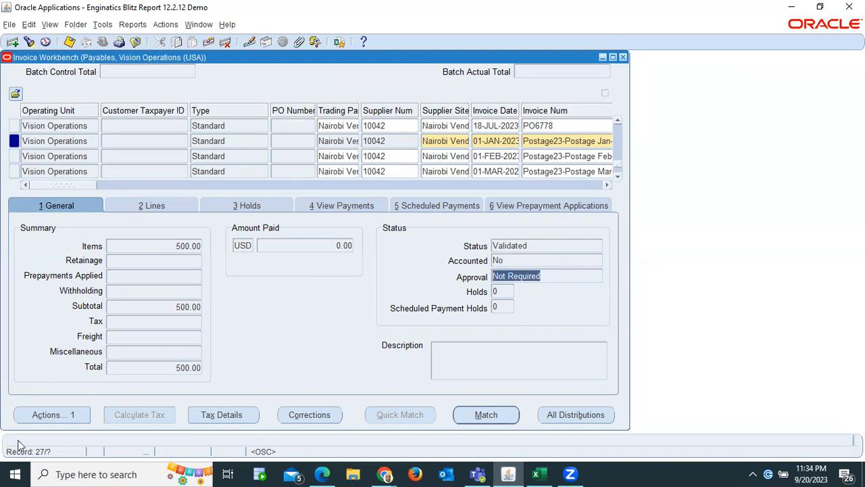
{"action": "left_click", "coordinate": [56, 415]}
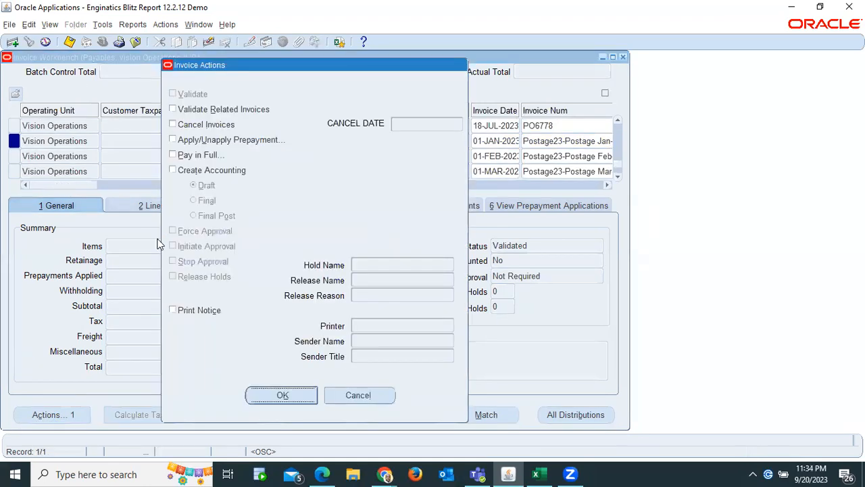
{"action": "left_click", "coordinate": [173, 155]}
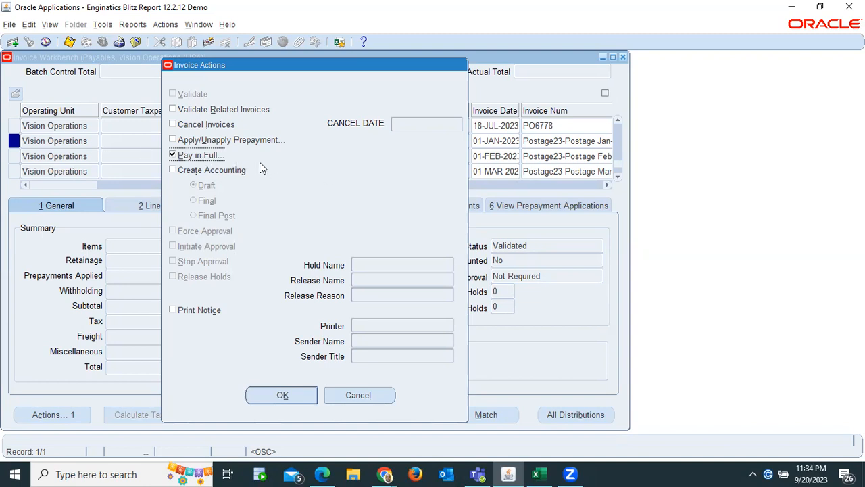
{"action": "left_click", "coordinate": [359, 396]}
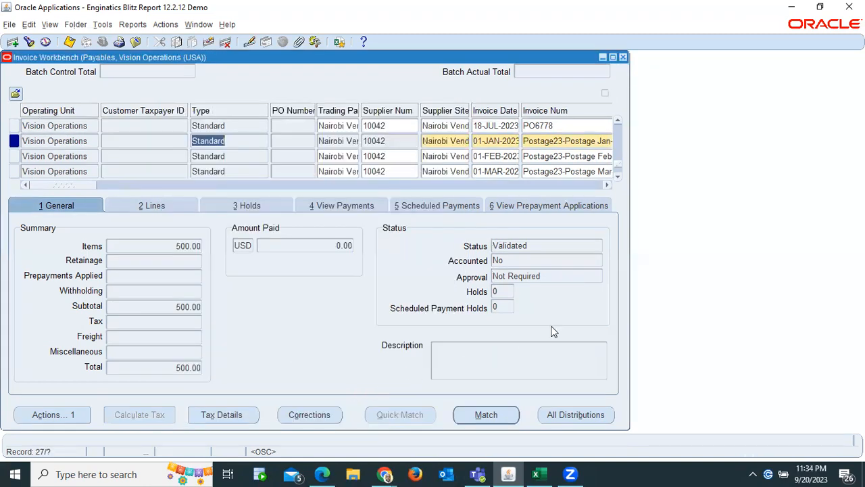
Step: Switch to the Book1 workbook in Excel
{"action": "key", "text": "alt+Tab"}
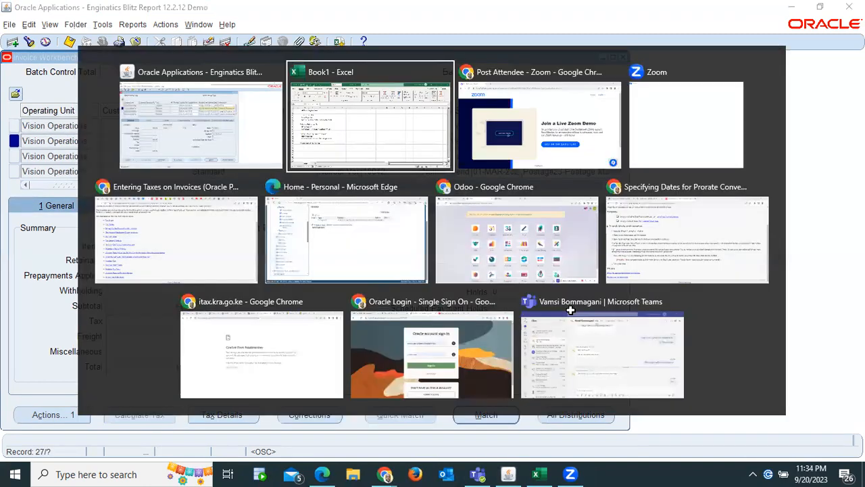